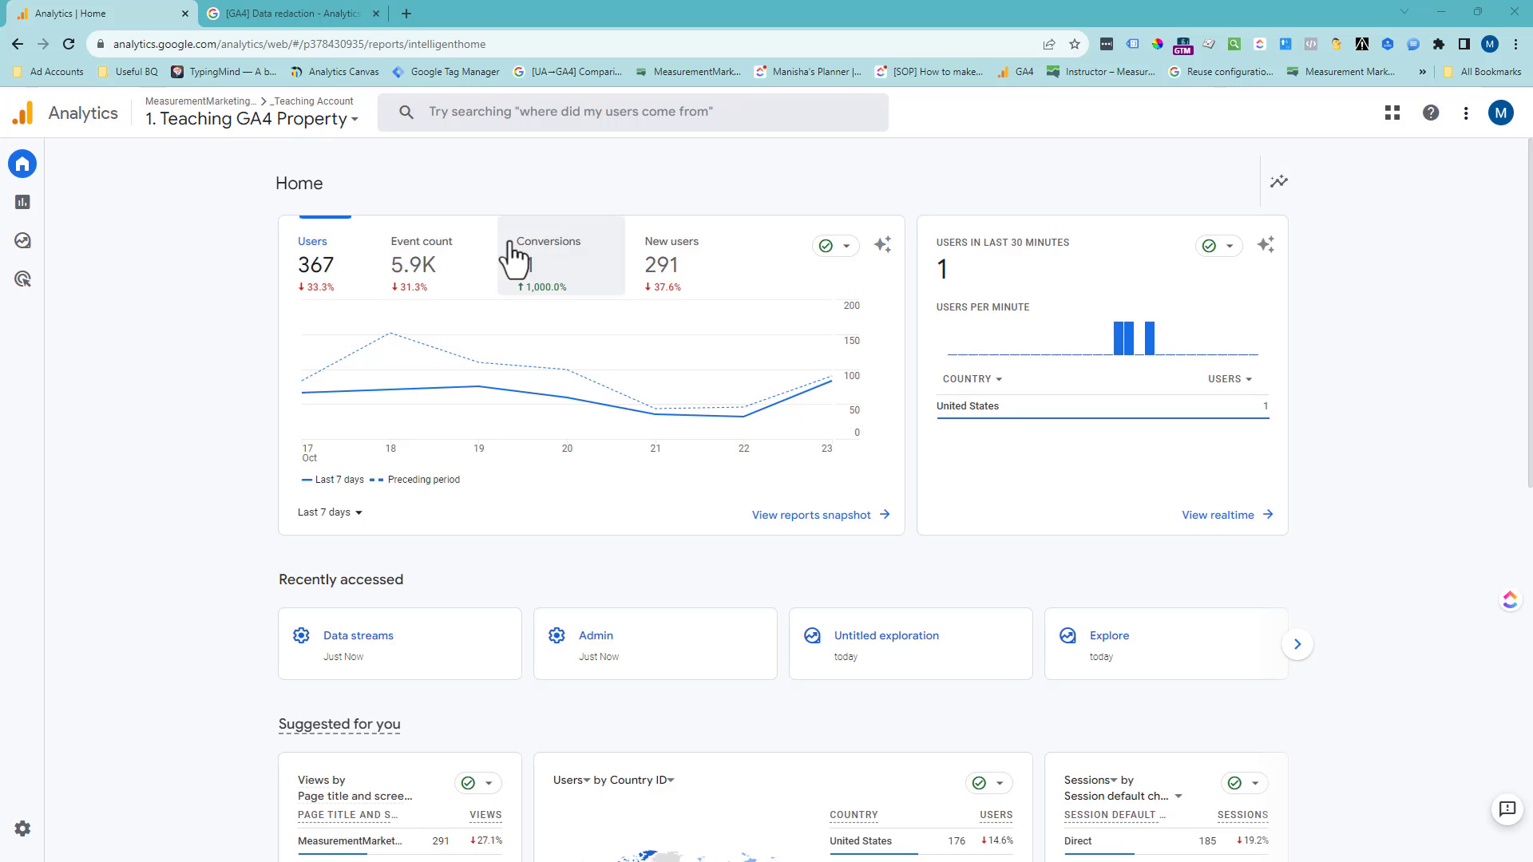
- Review the "[GA4] Data redaction" help article, covering its overview, configuration instructions and redacted URL example
left_click(333, 13)
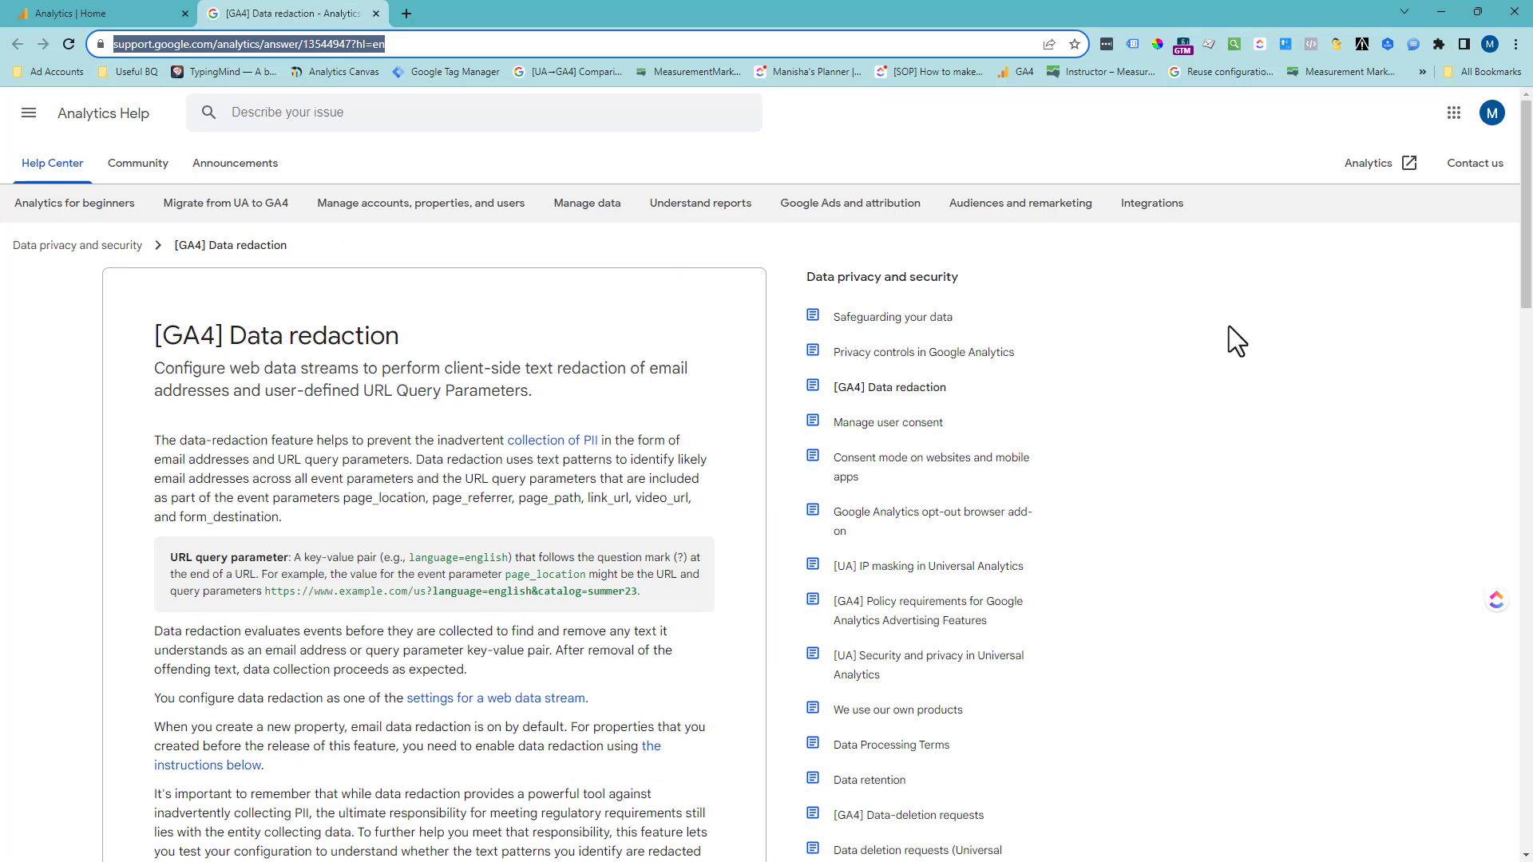
scroll(670, 470, "down", 7)
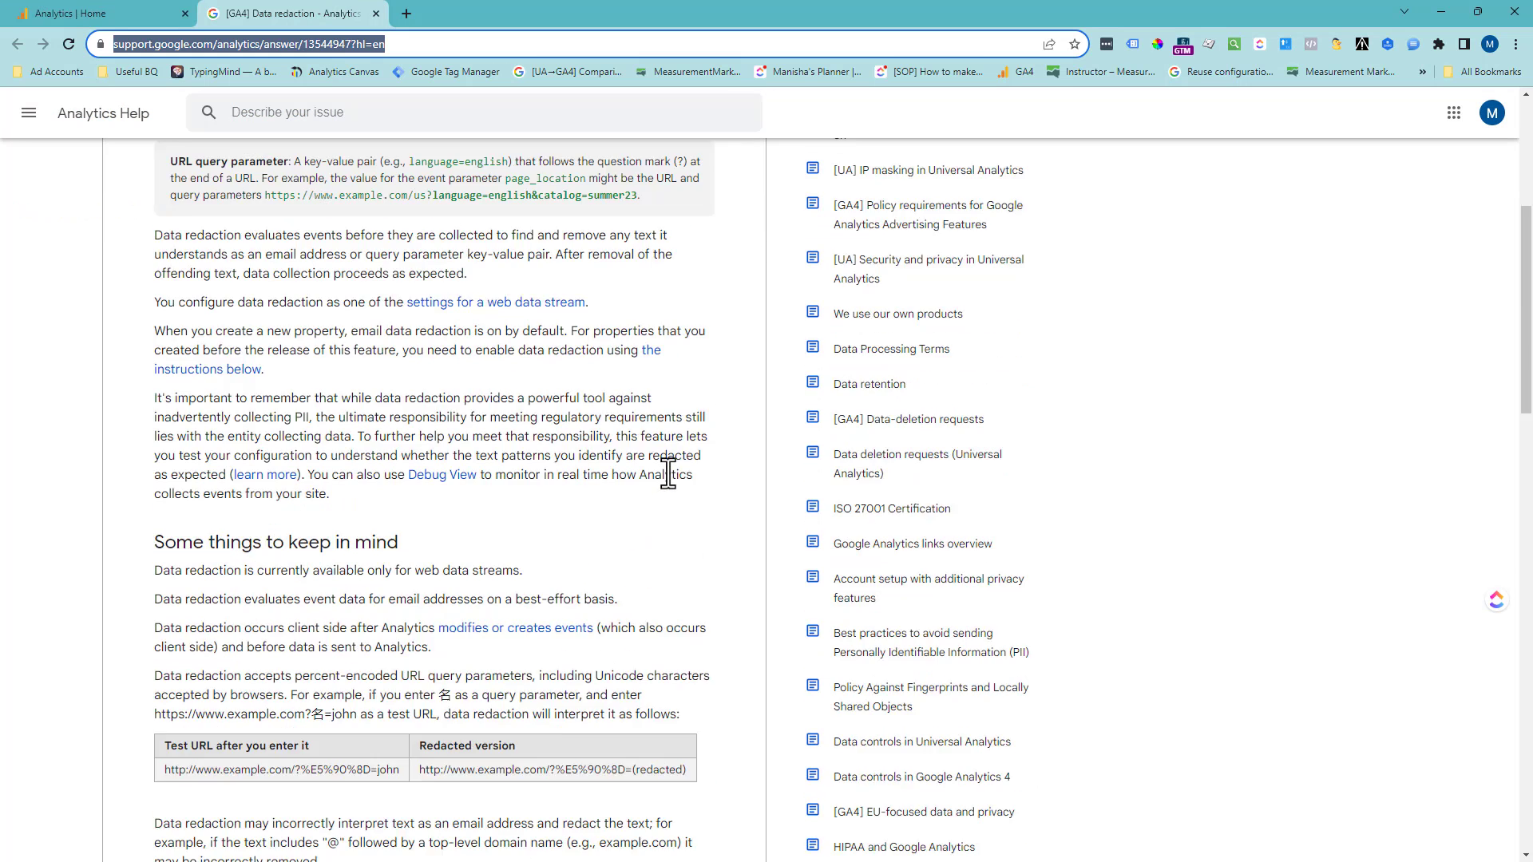
scroll(654, 515, "down", 7)
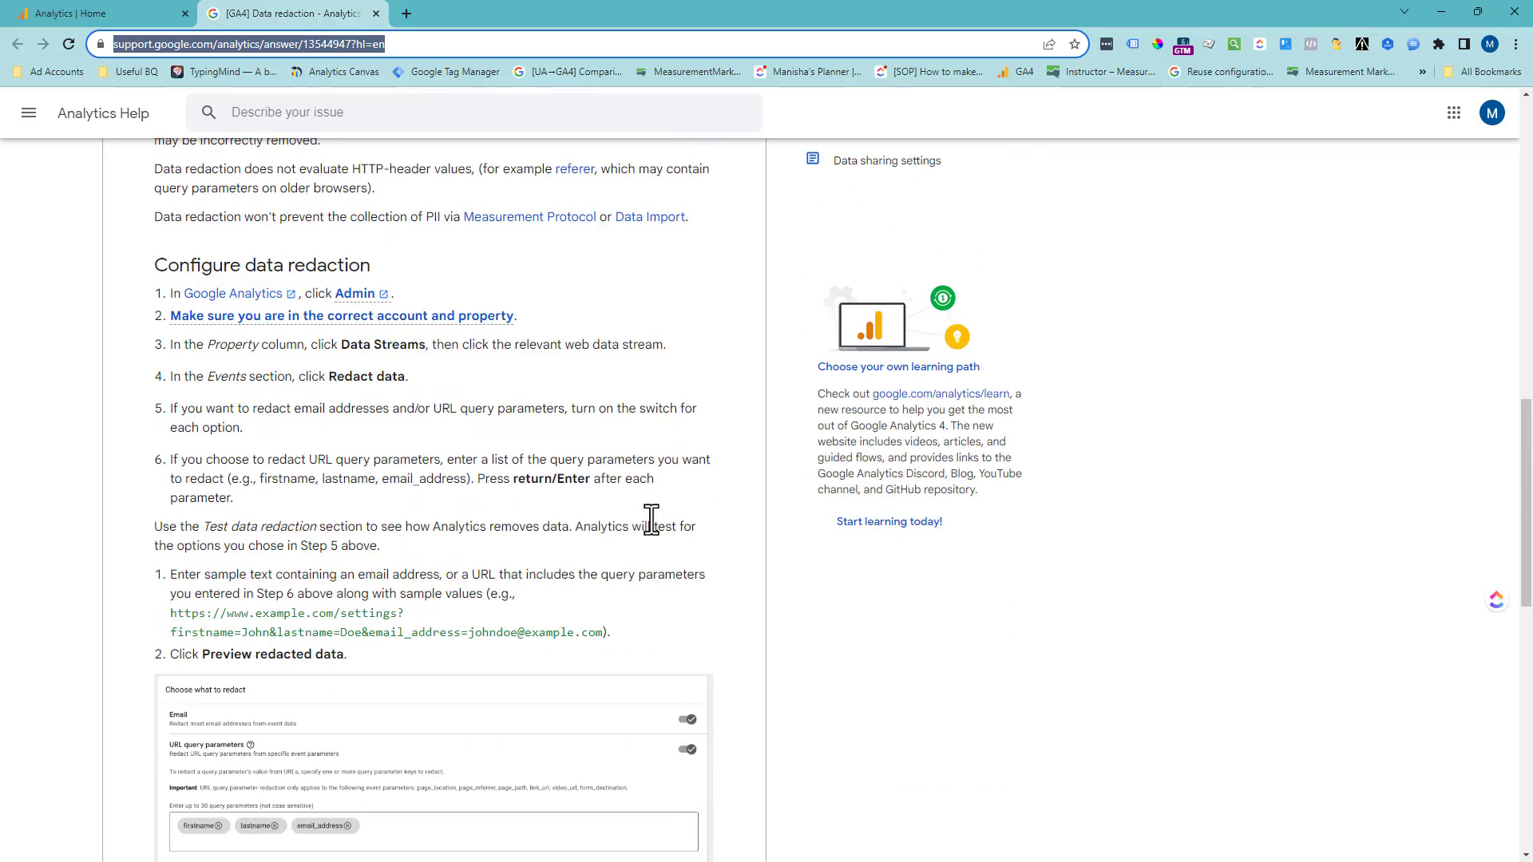
scroll(651, 519, "down", 8)
scroll(602, 476, "up", 20)
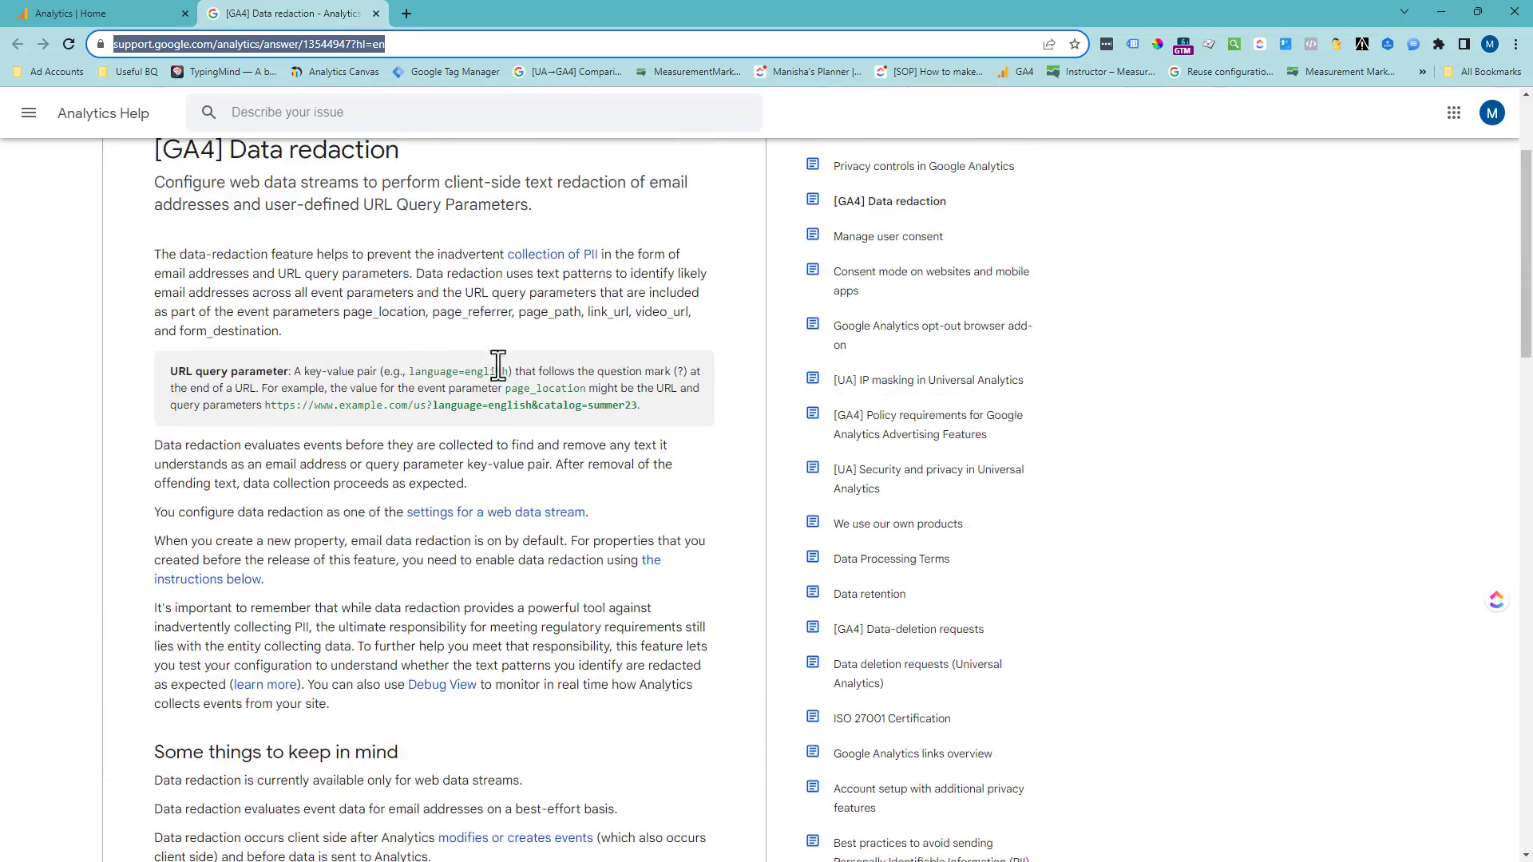
scroll(418, 401, "down", 20)
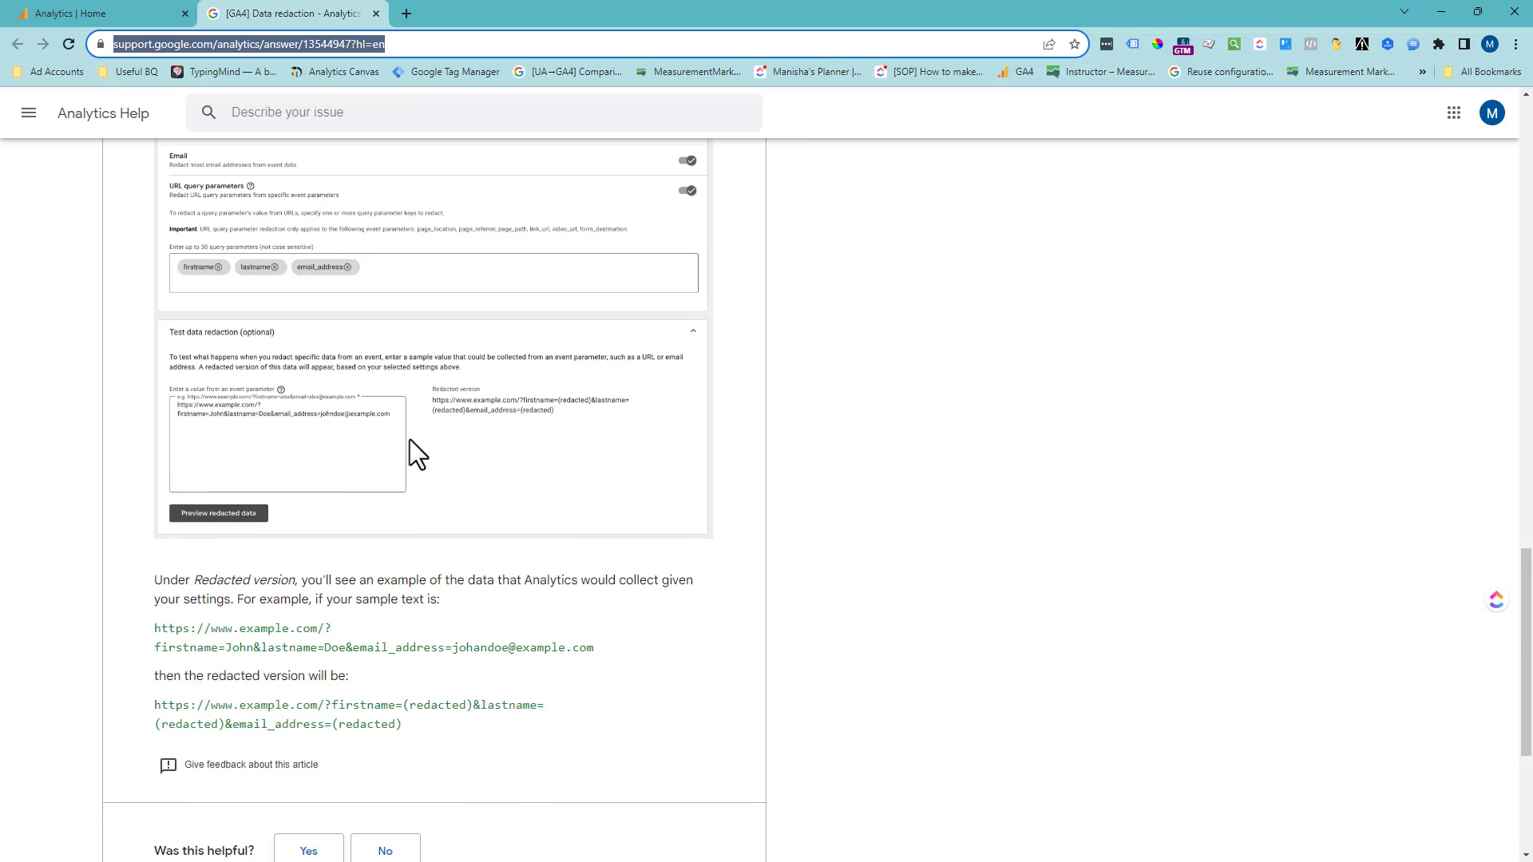
scroll(284, 358, "up", 15)
- Return to the Google Analytics property and create a new blank exploration
left_click(80, 14)
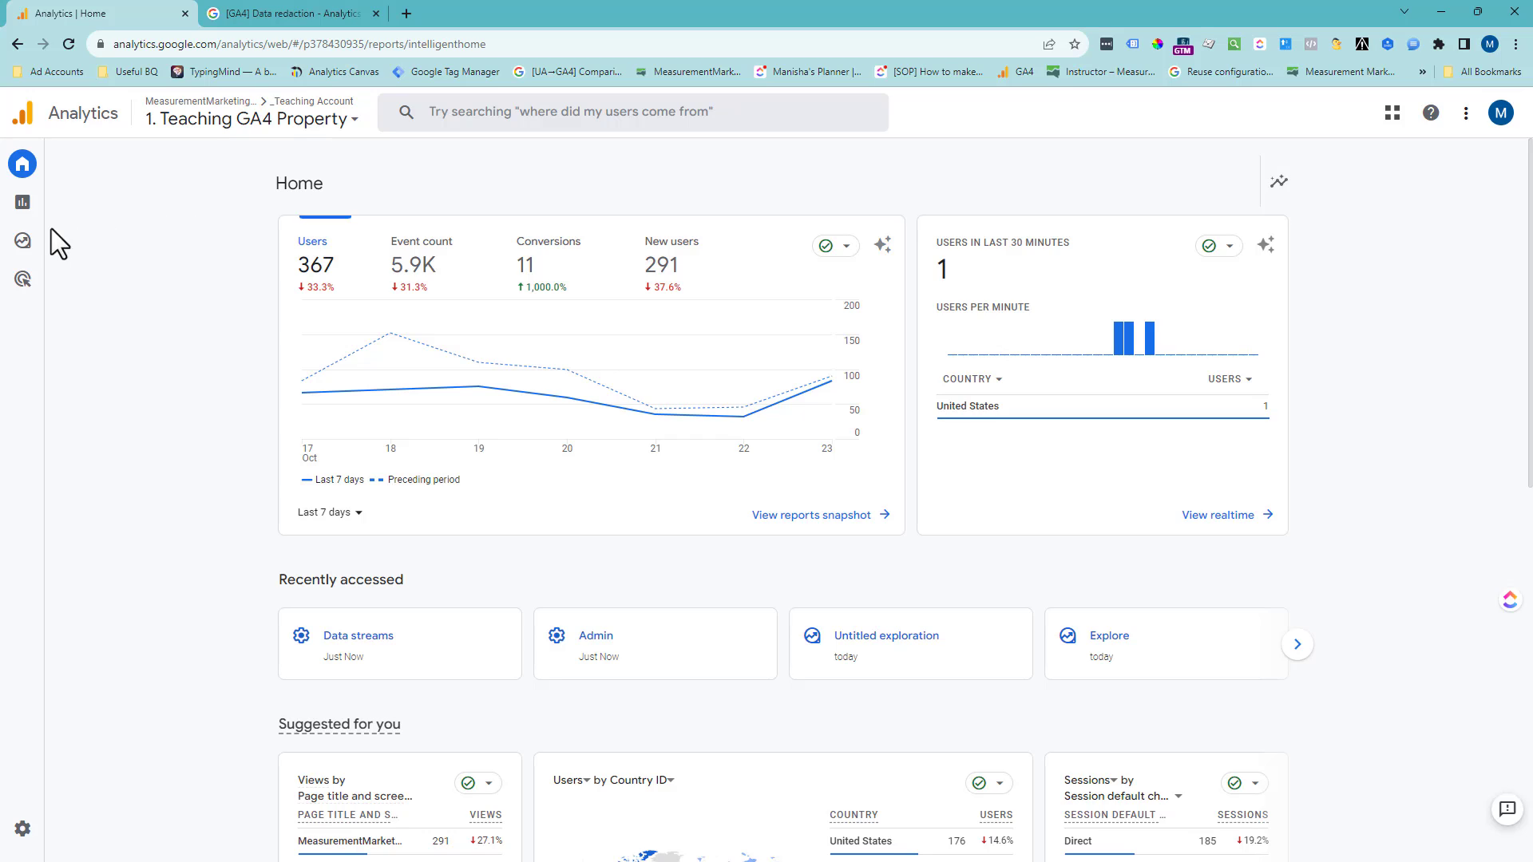
mouse_move(22, 243)
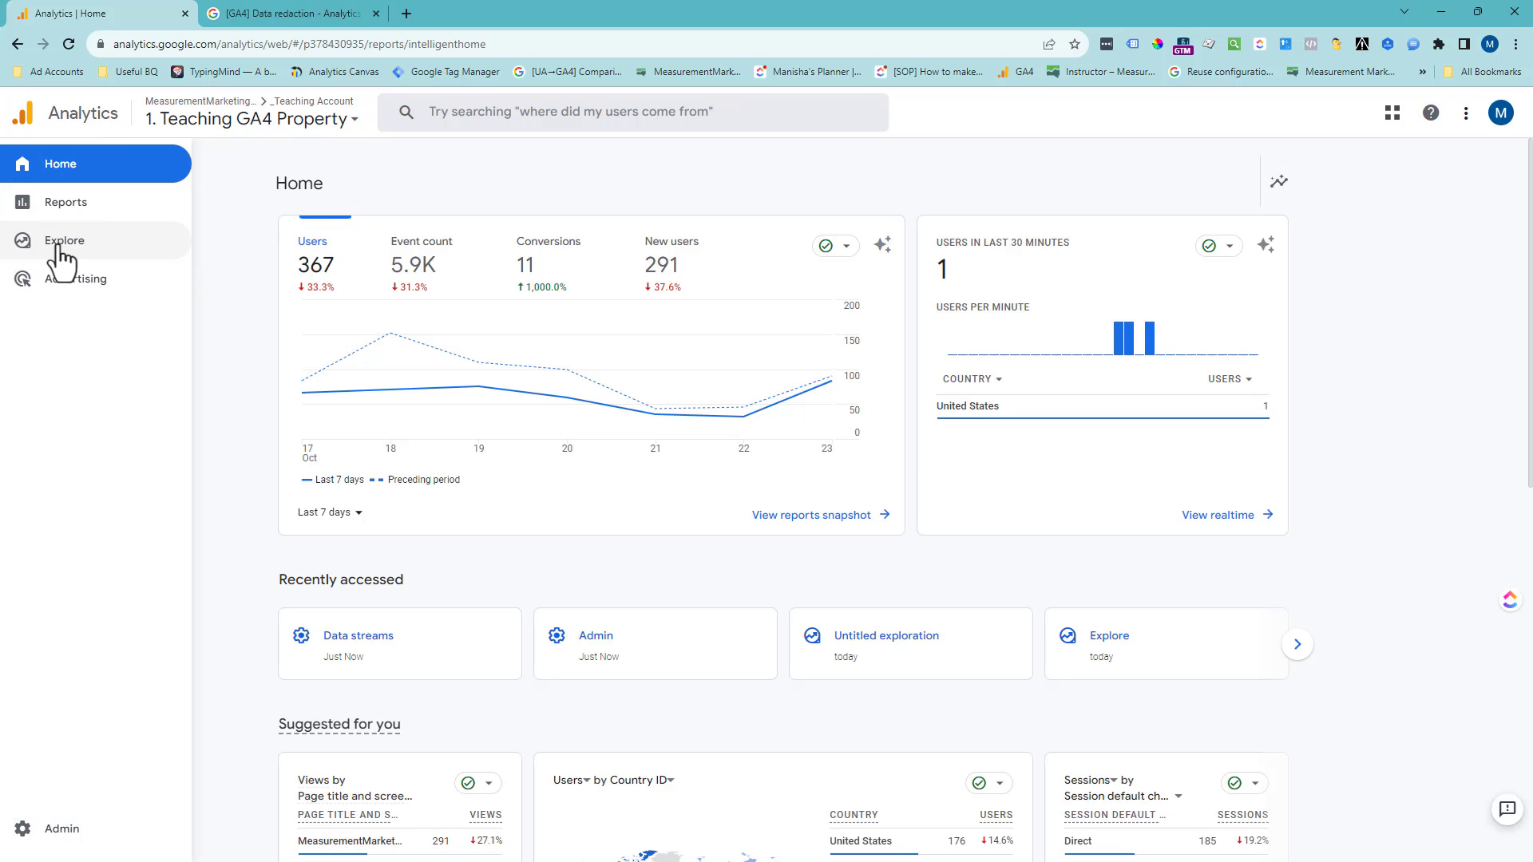
left_click(58, 254)
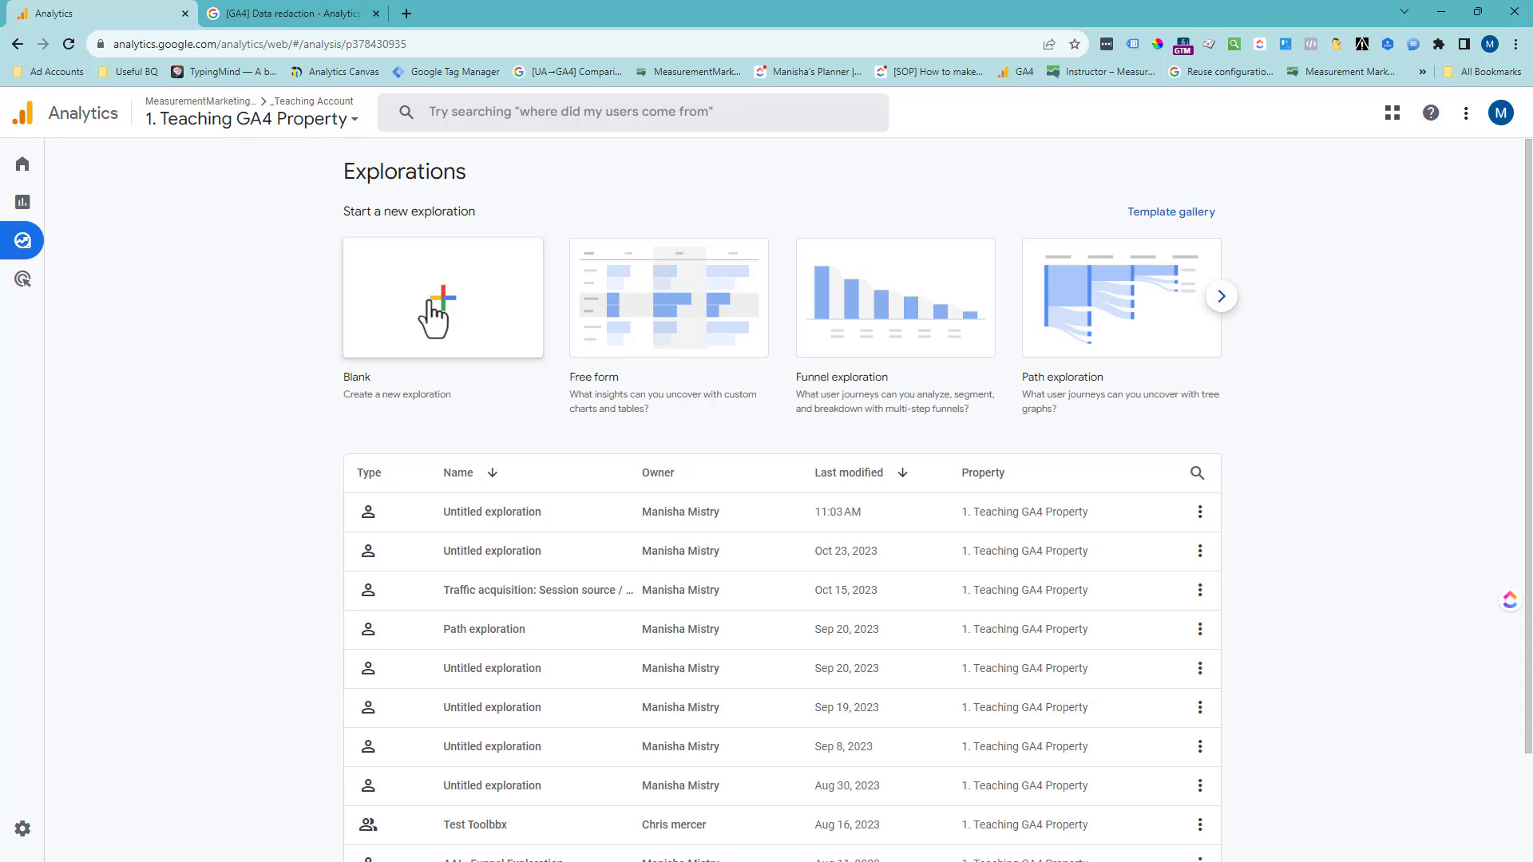
left_click(443, 297)
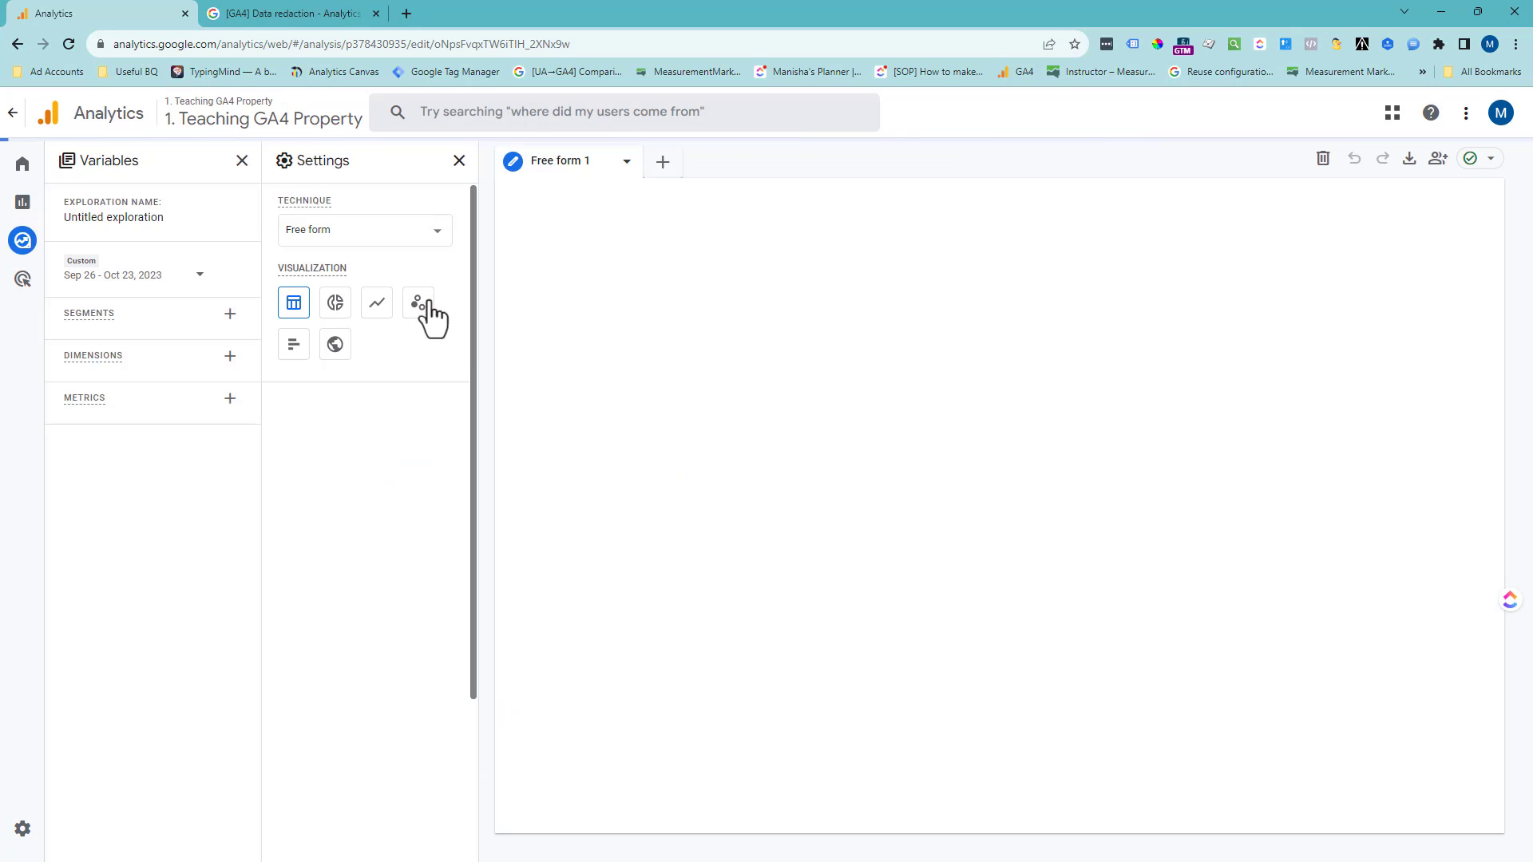
- Set the exploration's custom date range to start on Sep 1, 2023, keeping Oct 23, 2023 as the end date
left_click(153, 276)
scroll(425, 394, "up", 2)
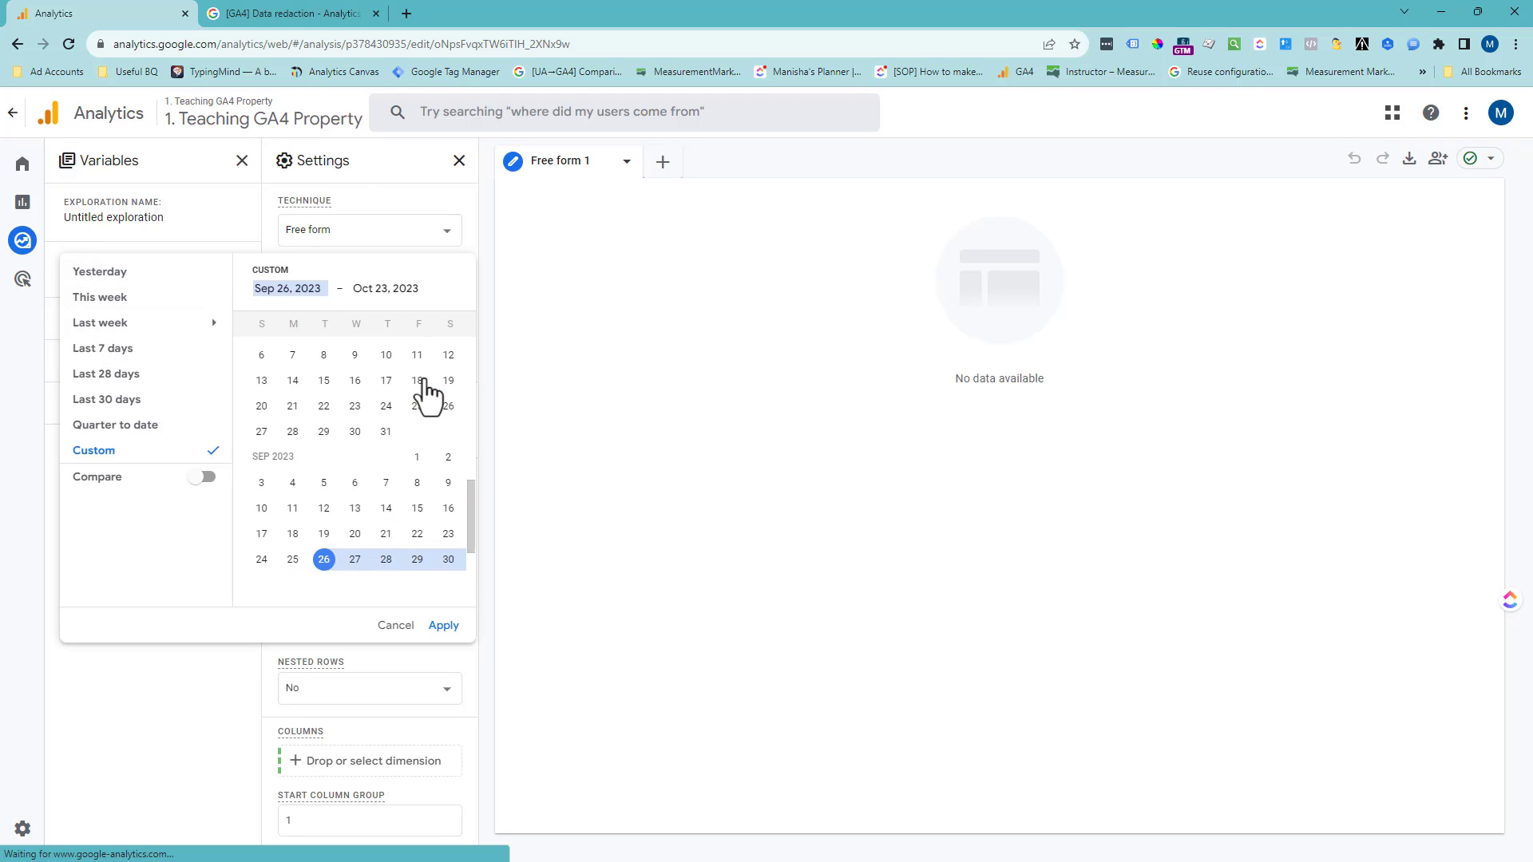
left_click(417, 467)
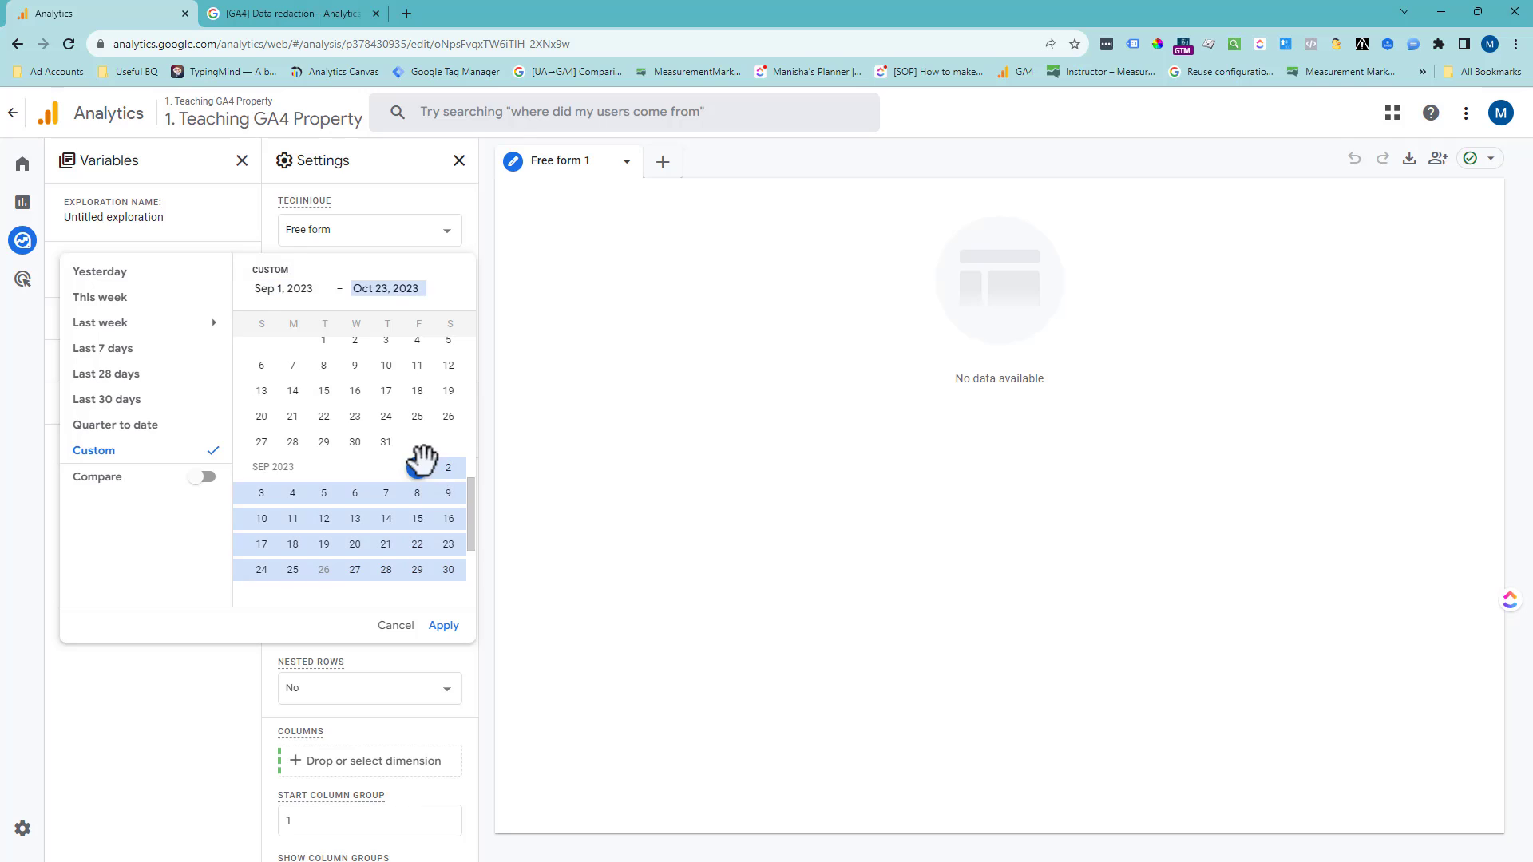
left_click(446, 626)
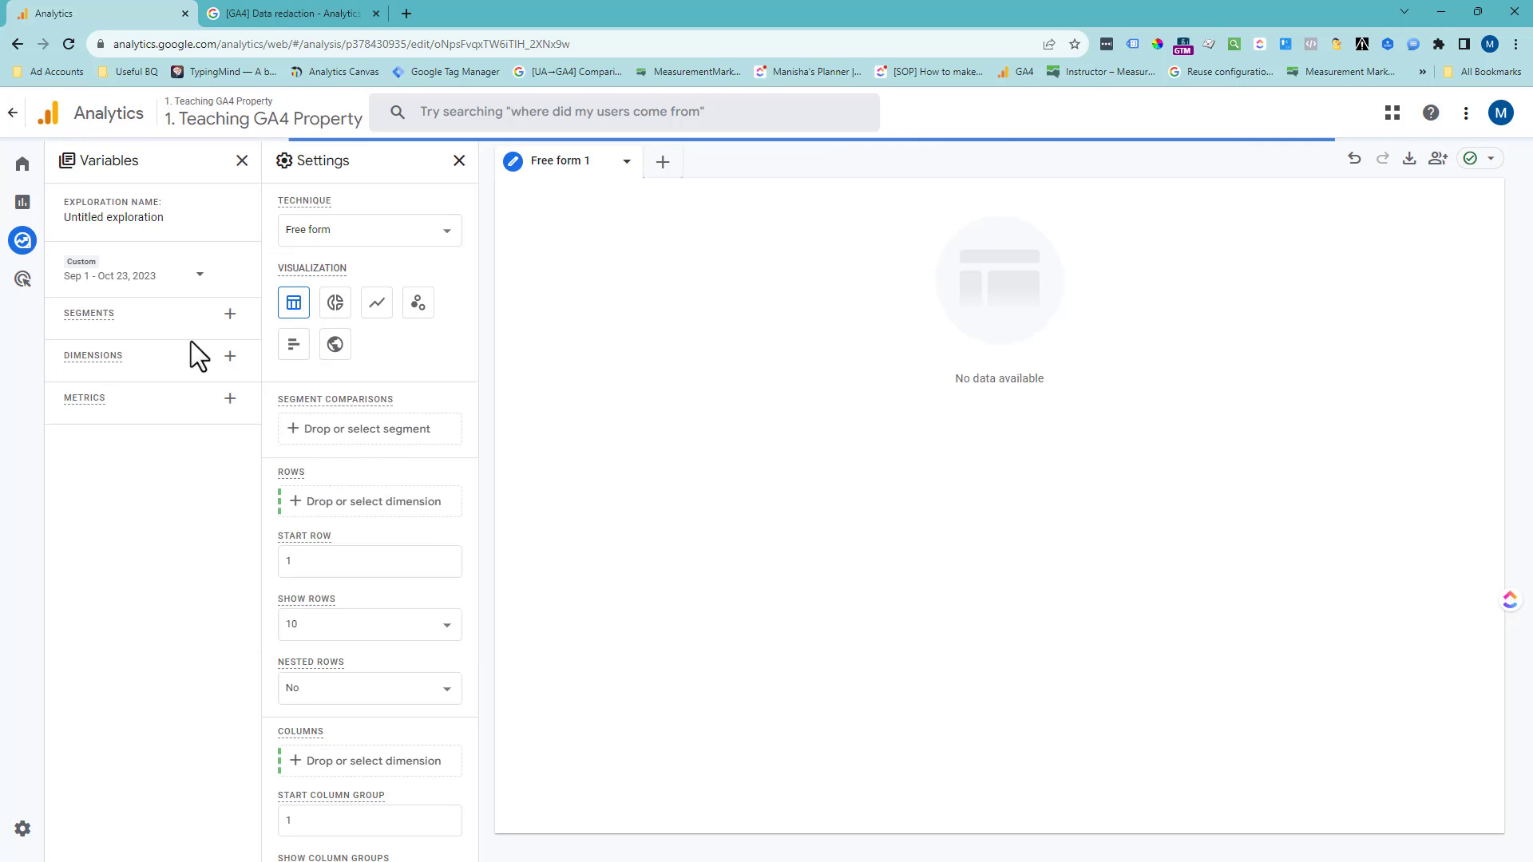
- Import the Page location and Event name dimensions into the exploration's variables
left_click(231, 357)
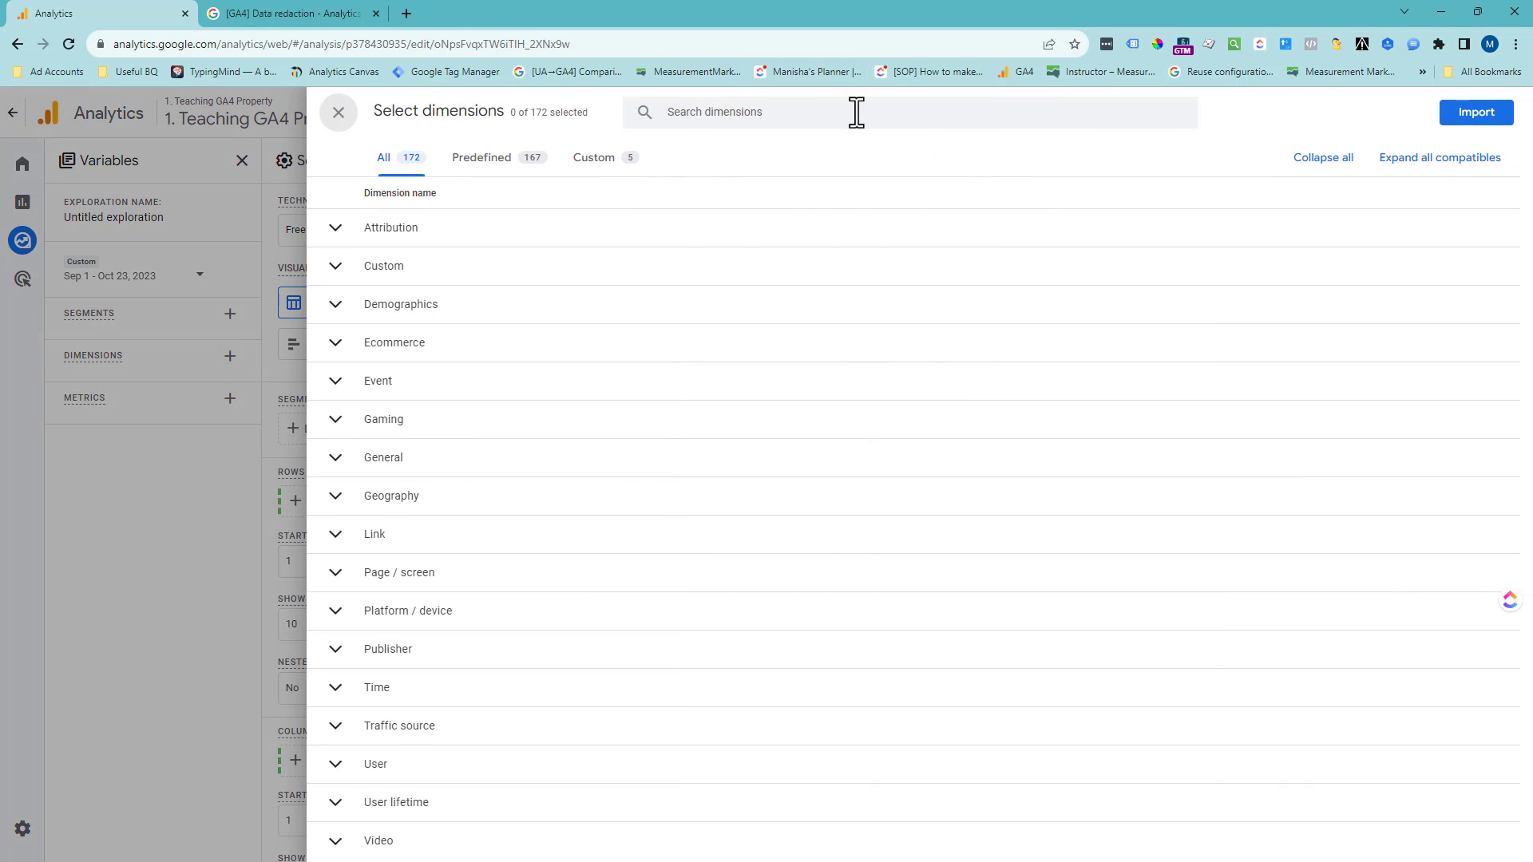
type("page loc")
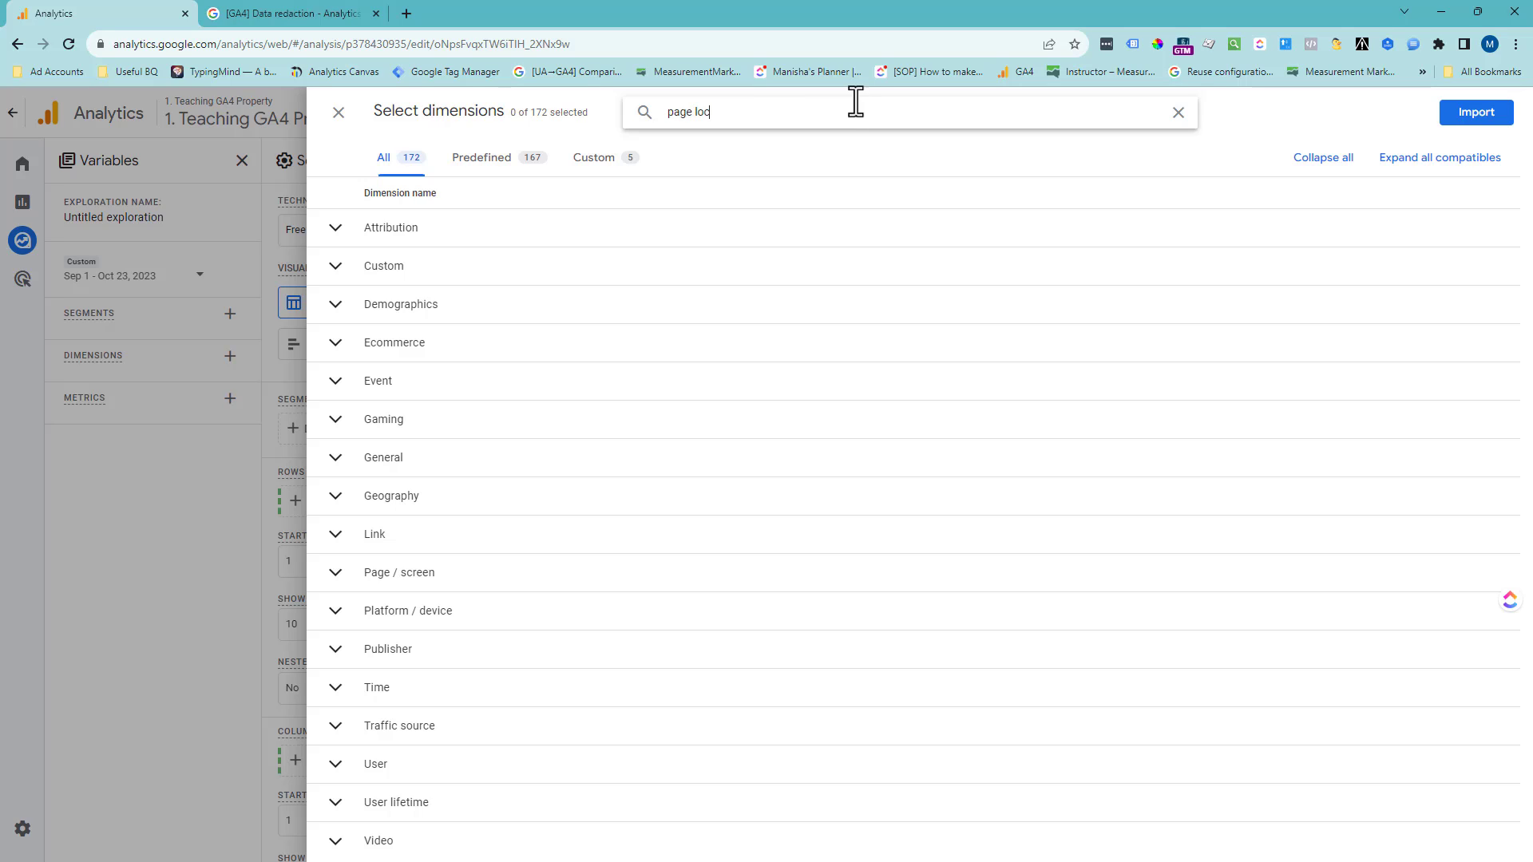
left_click(335, 264)
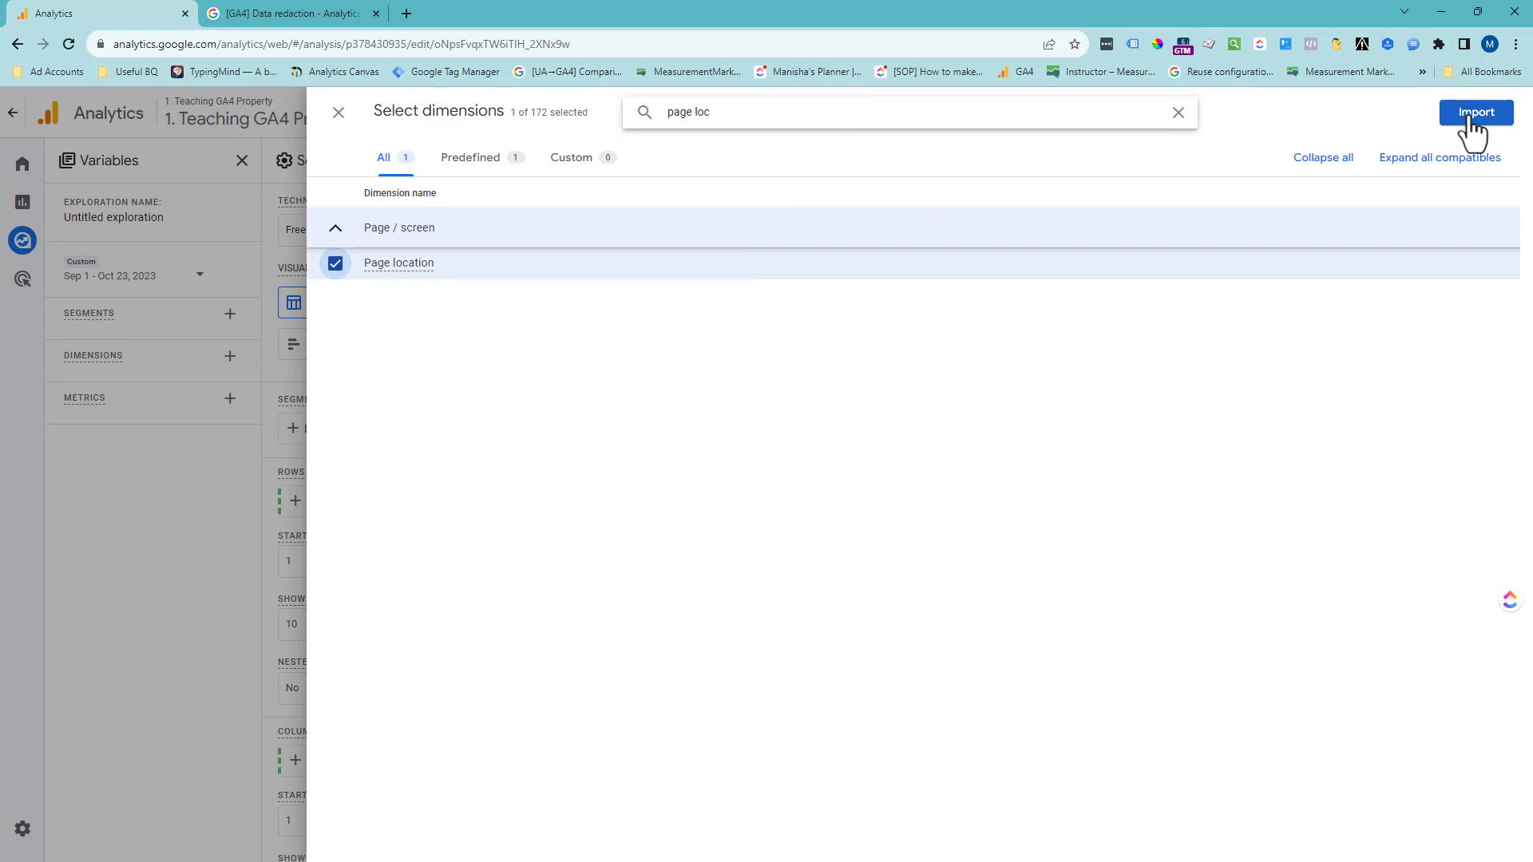
double_click(863, 110)
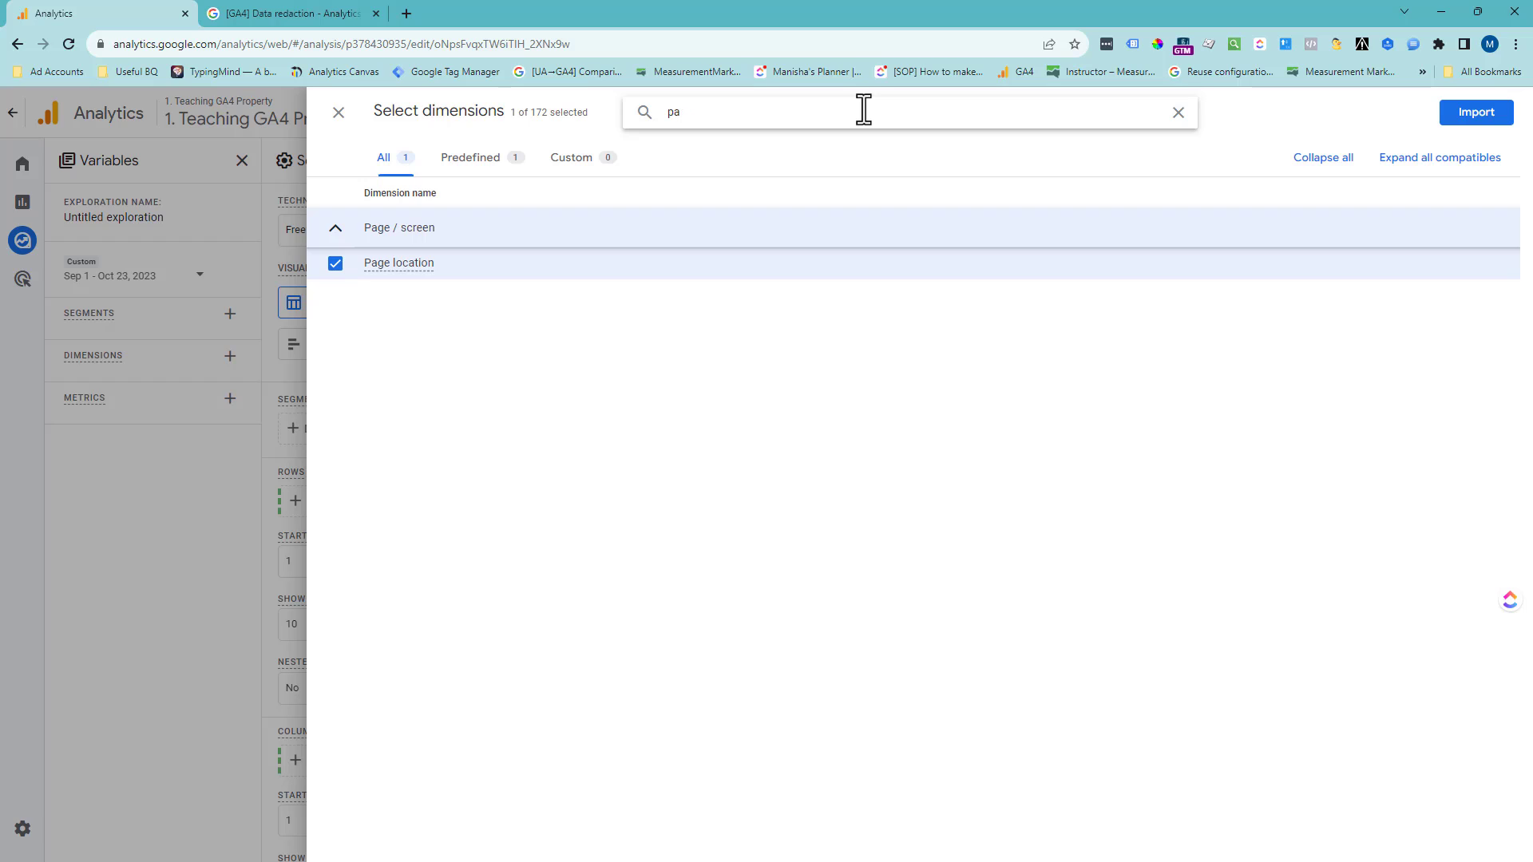
key("BackSpace")
key("BackSpace")
type("event")
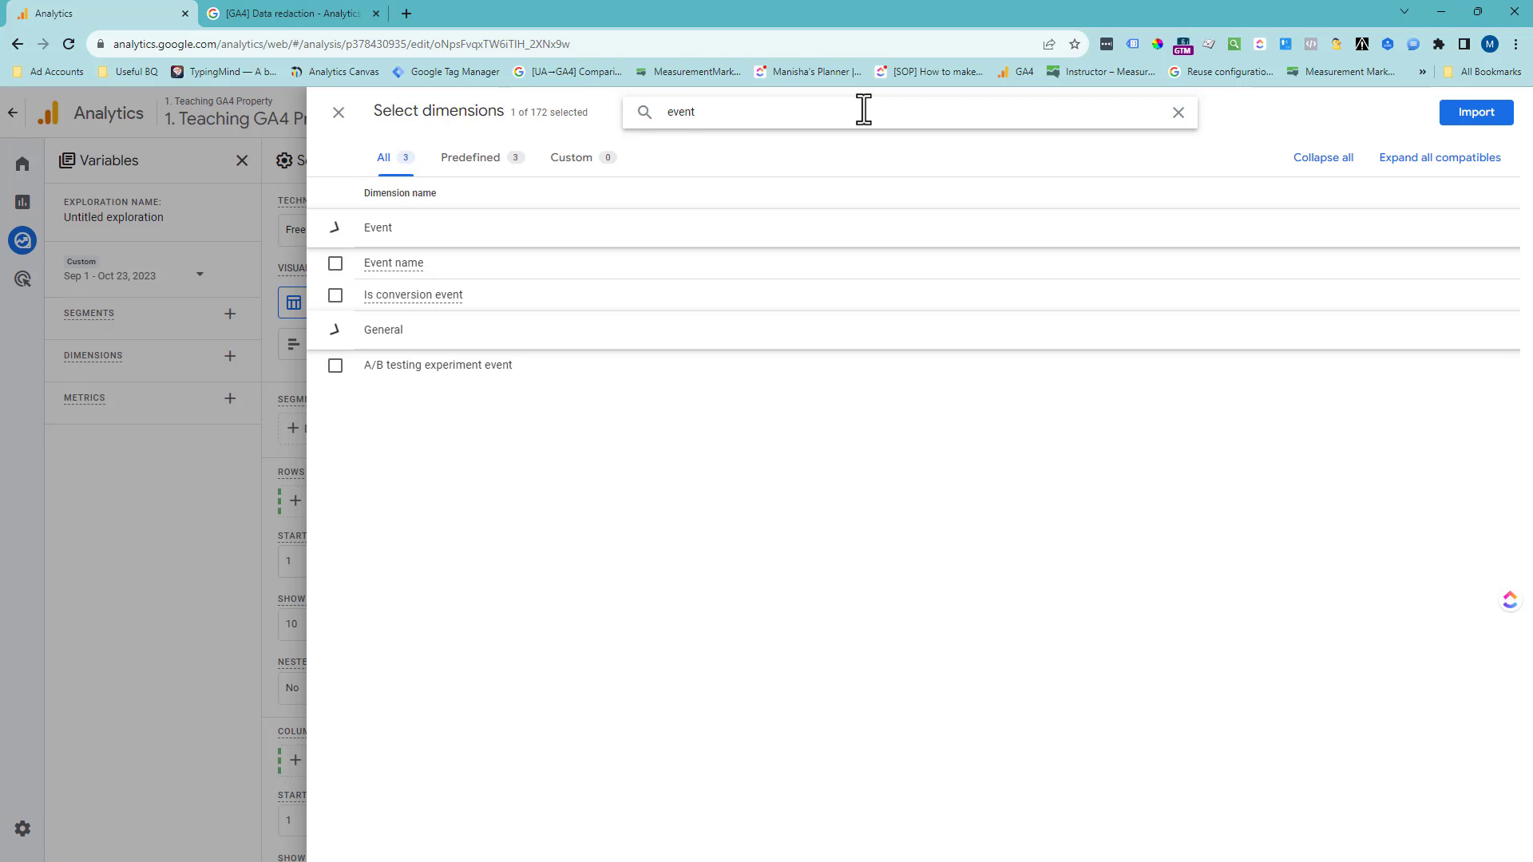
left_click(335, 263)
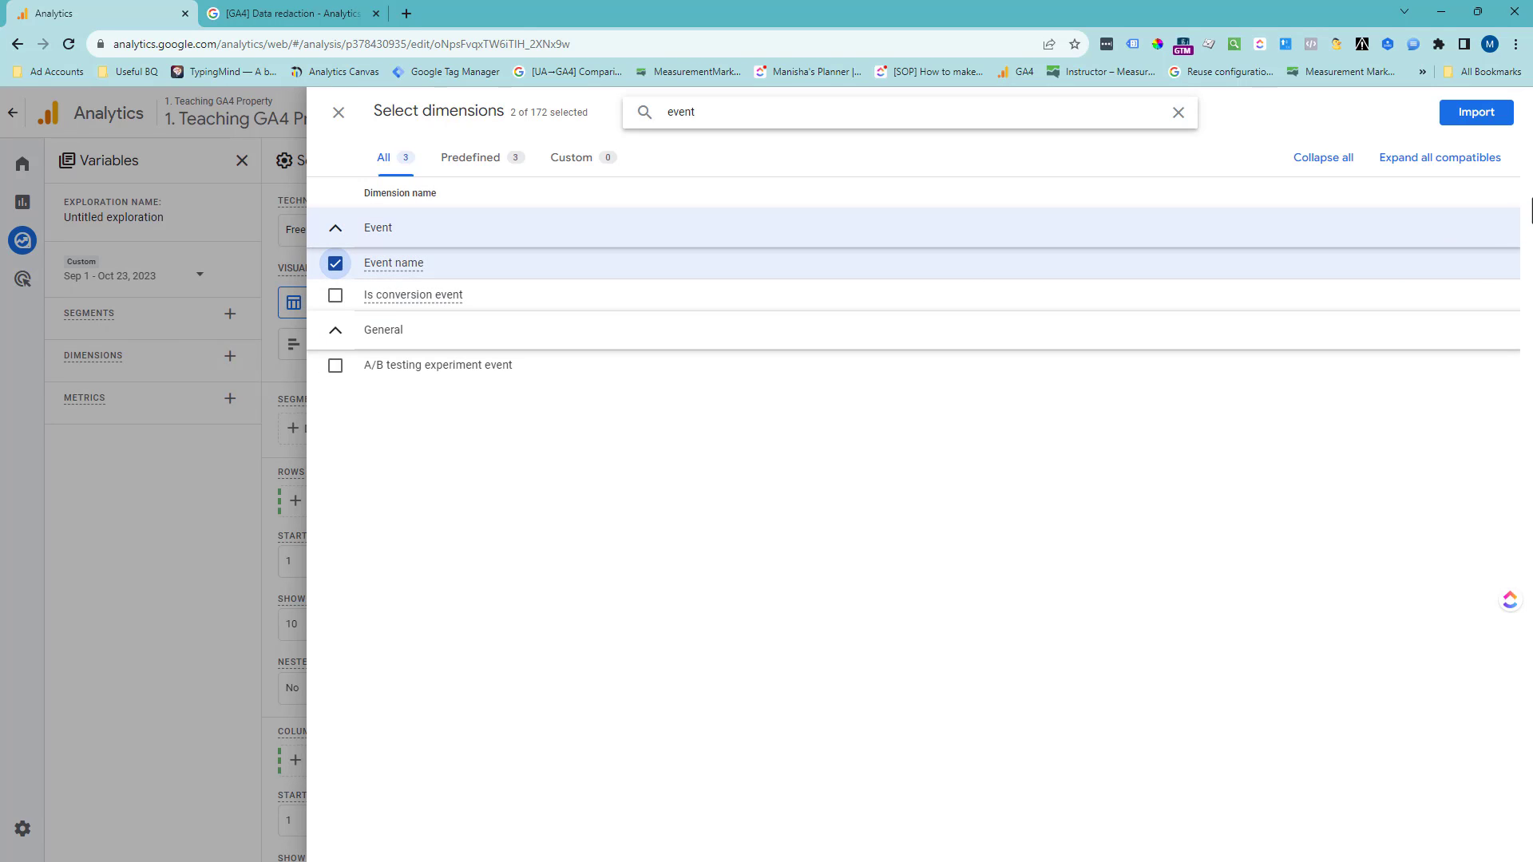
left_click(1477, 112)
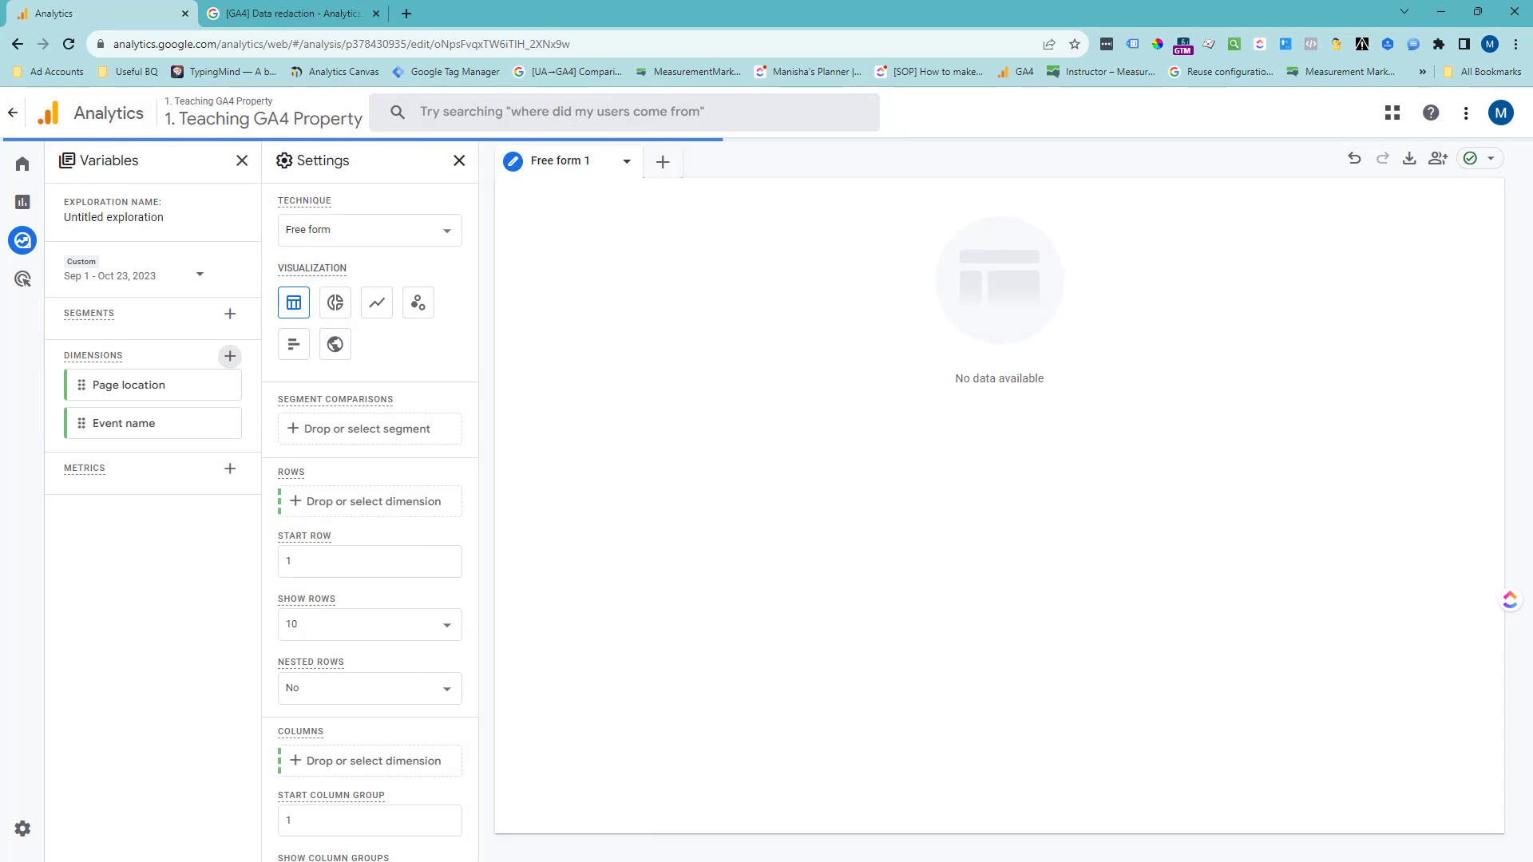
- Find the Sessions metric and import it into the exploration's variables
left_click(230, 469)
left_click(722, 113)
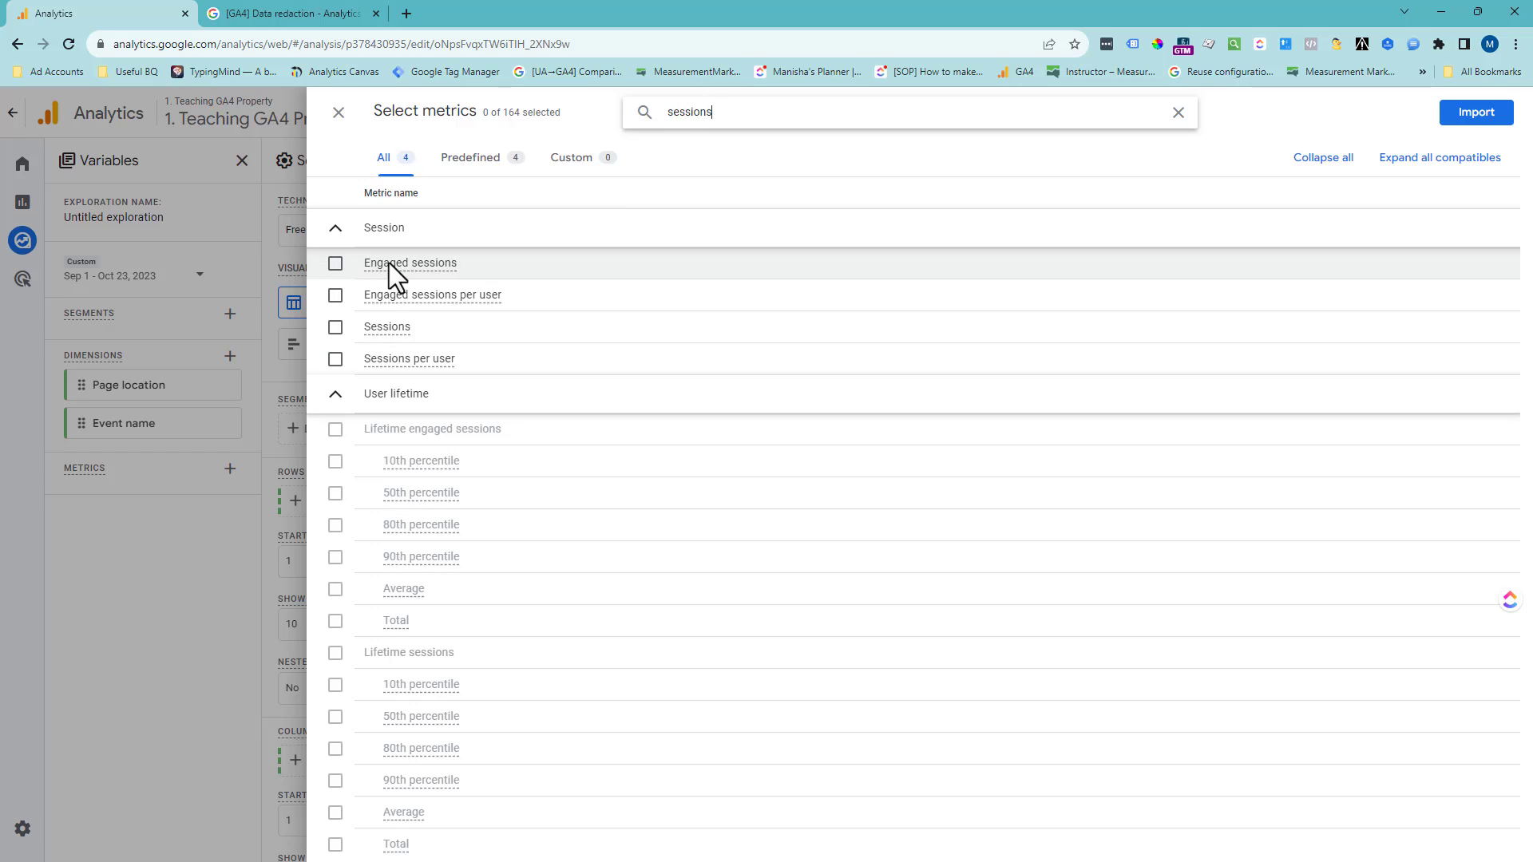
left_click(336, 327)
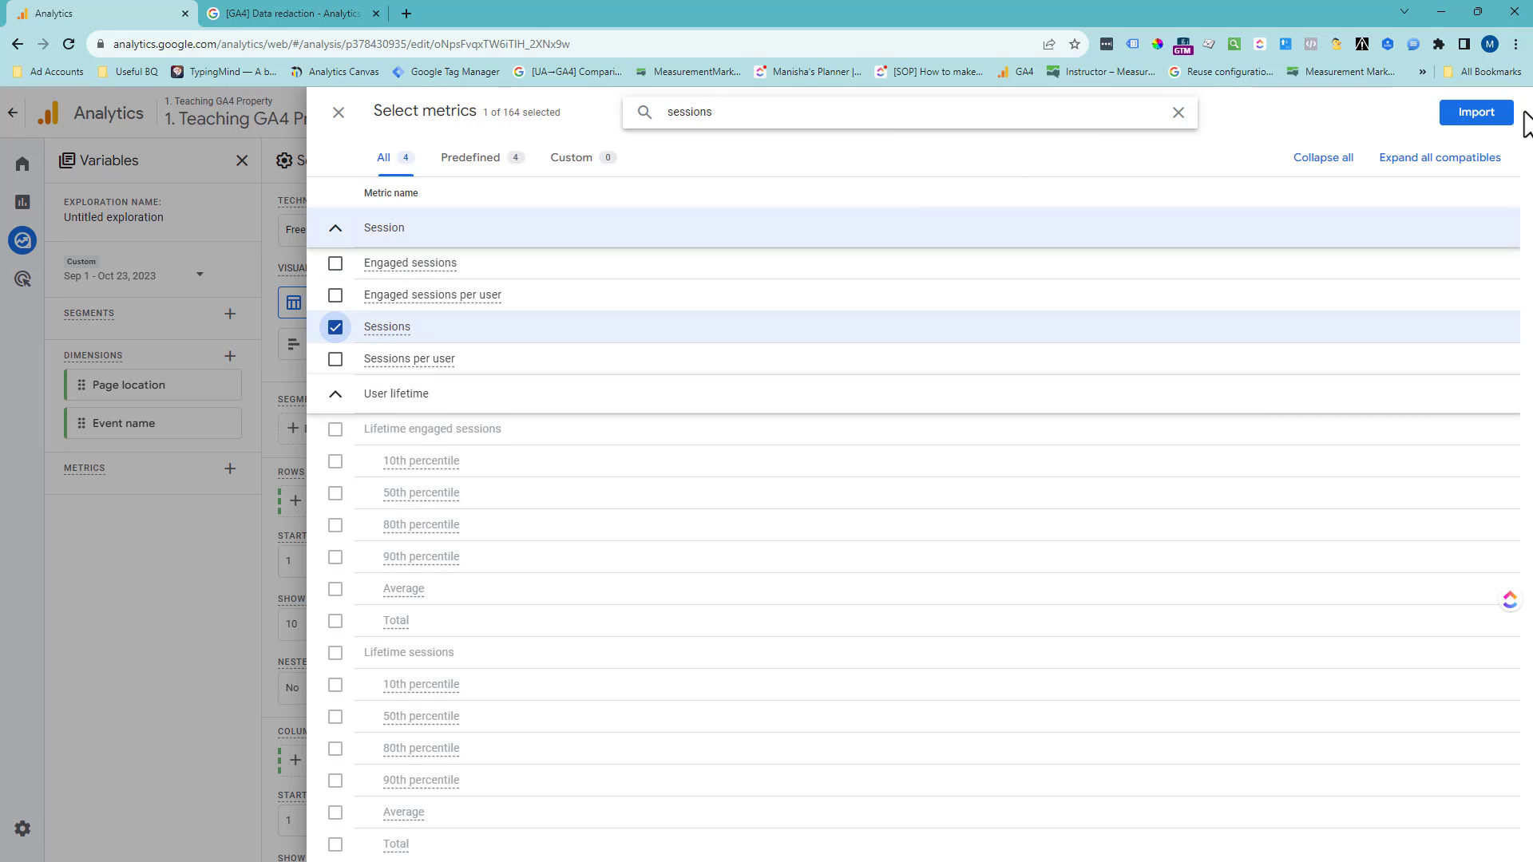
left_click(1490, 118)
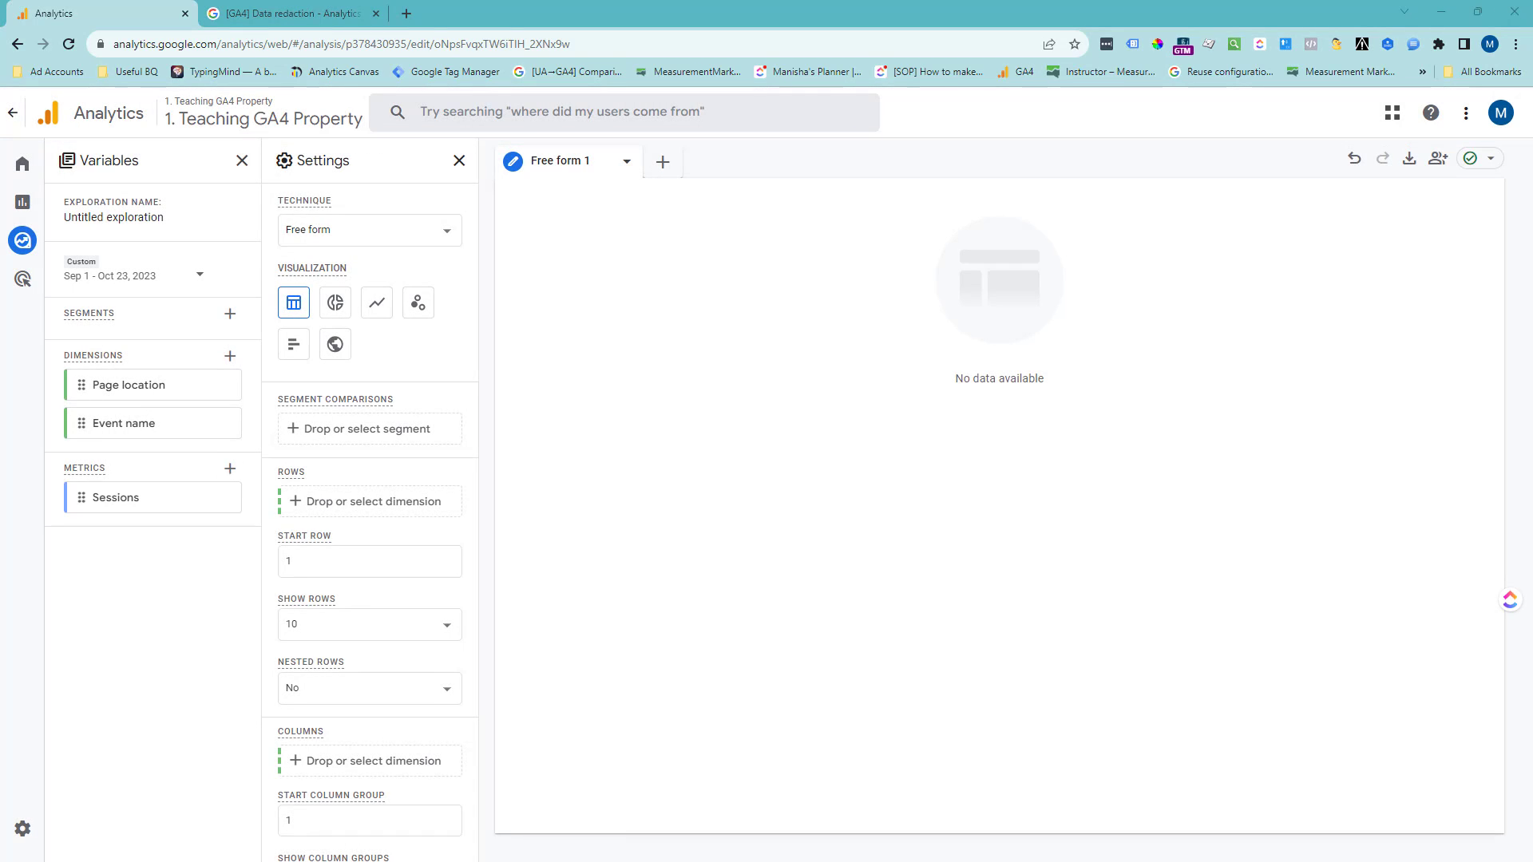
- Build the free-form table with Page location as the rows and Sessions as the values
left_click(344, 511)
left_click(377, 530)
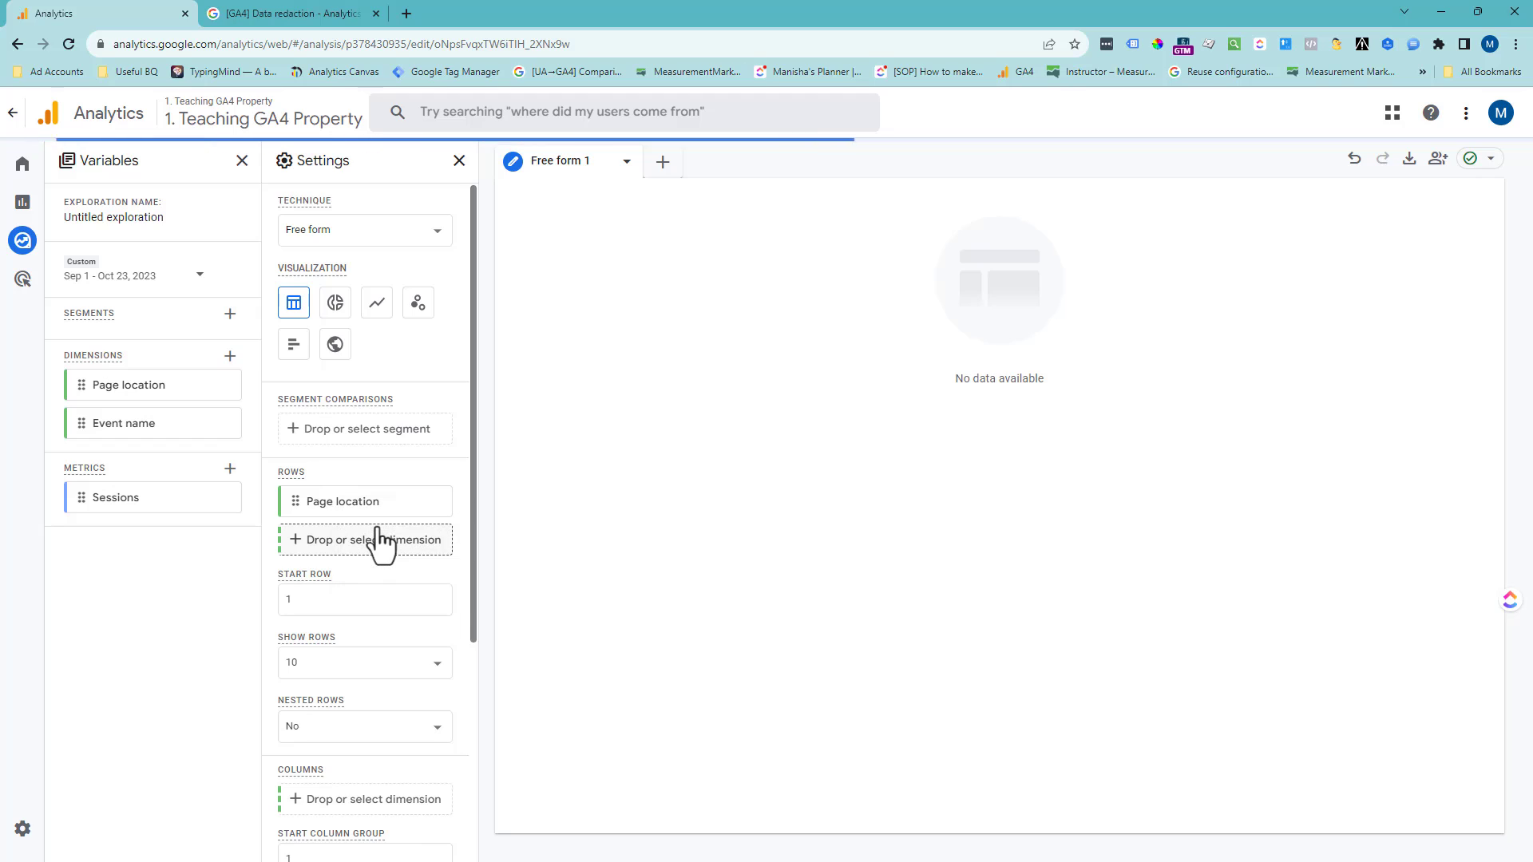
scroll(349, 713, "down", 4)
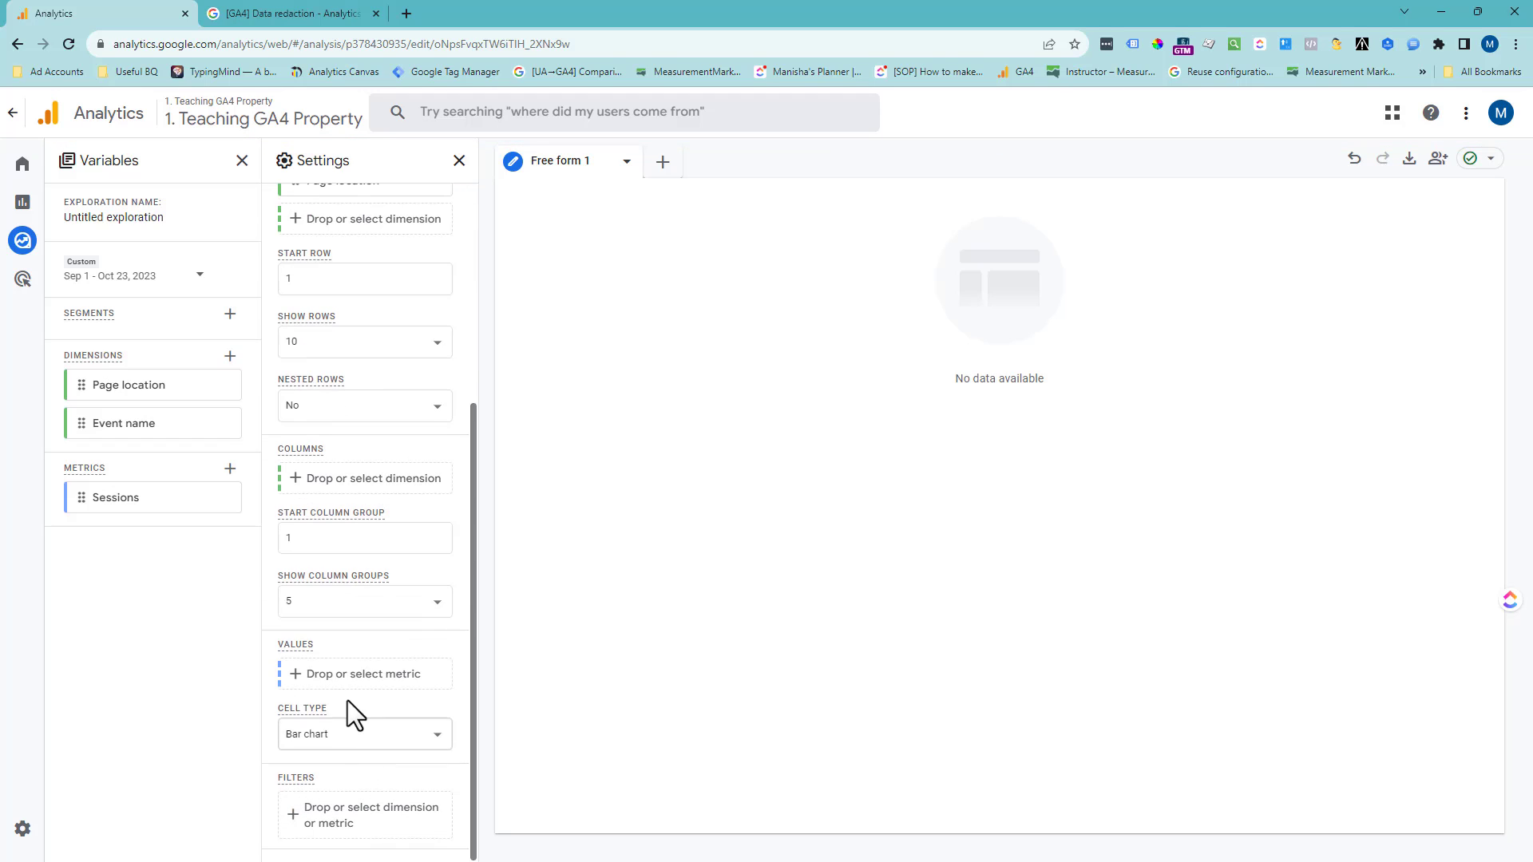
left_click(349, 679)
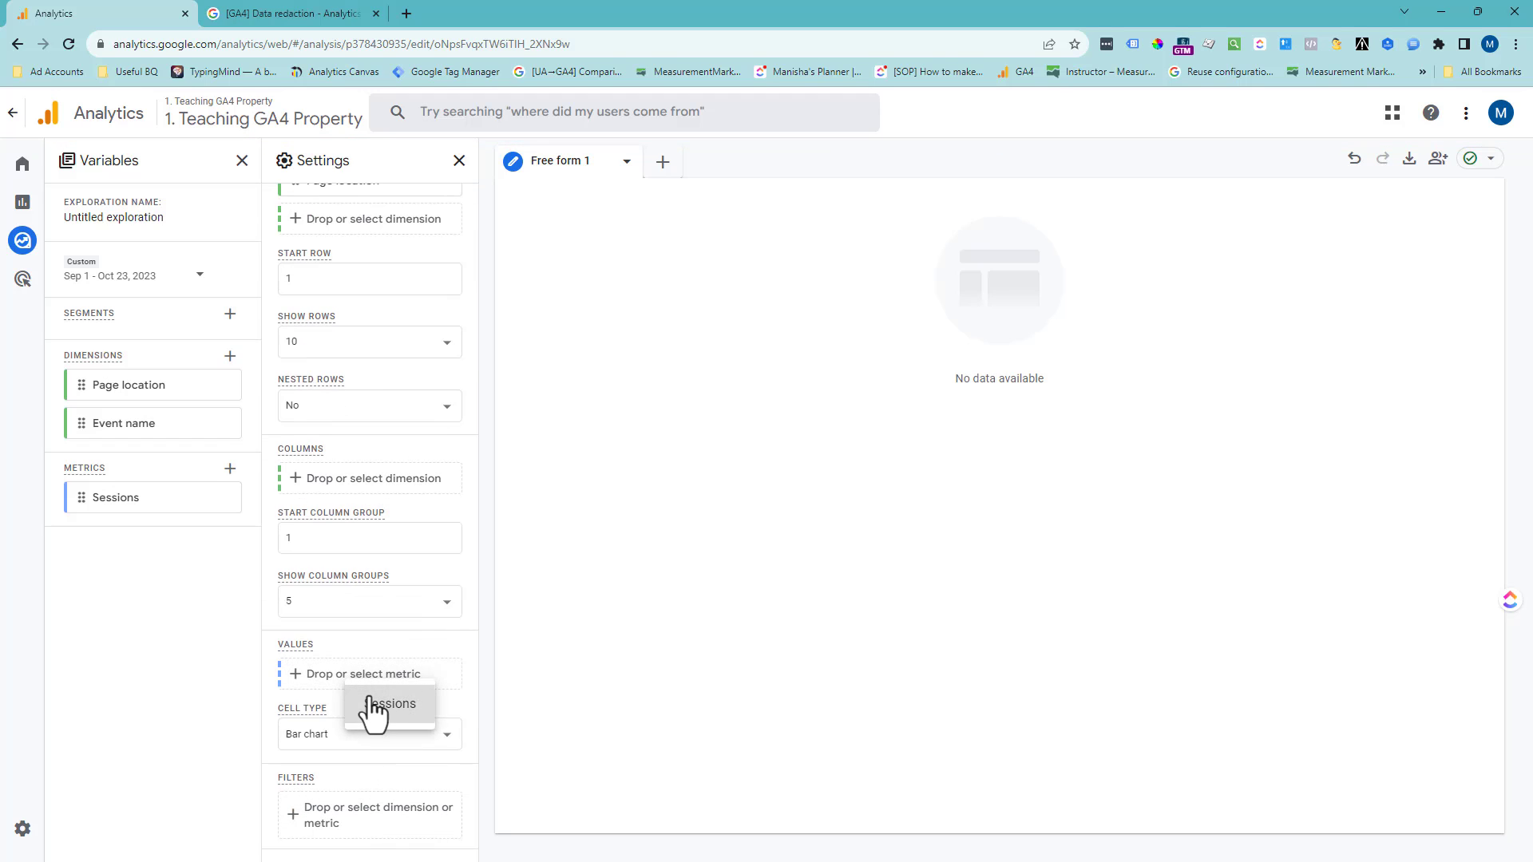
left_click(375, 711)
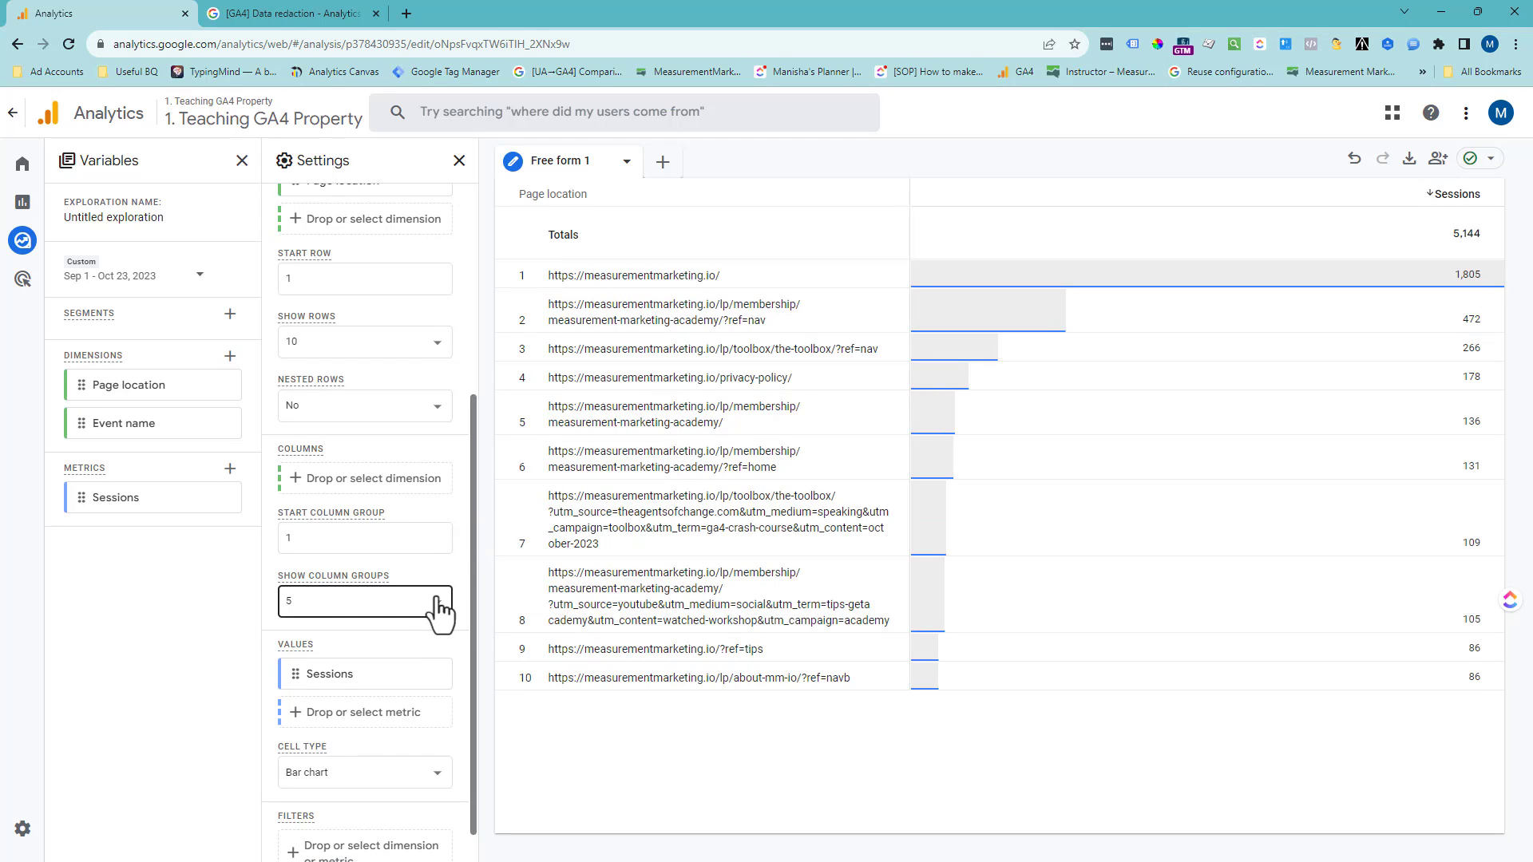
- Filter the table to rows whose Event name contains academy_complete
scroll(439, 611, "down", 1)
scroll(438, 611, "down", 1)
left_click(383, 814)
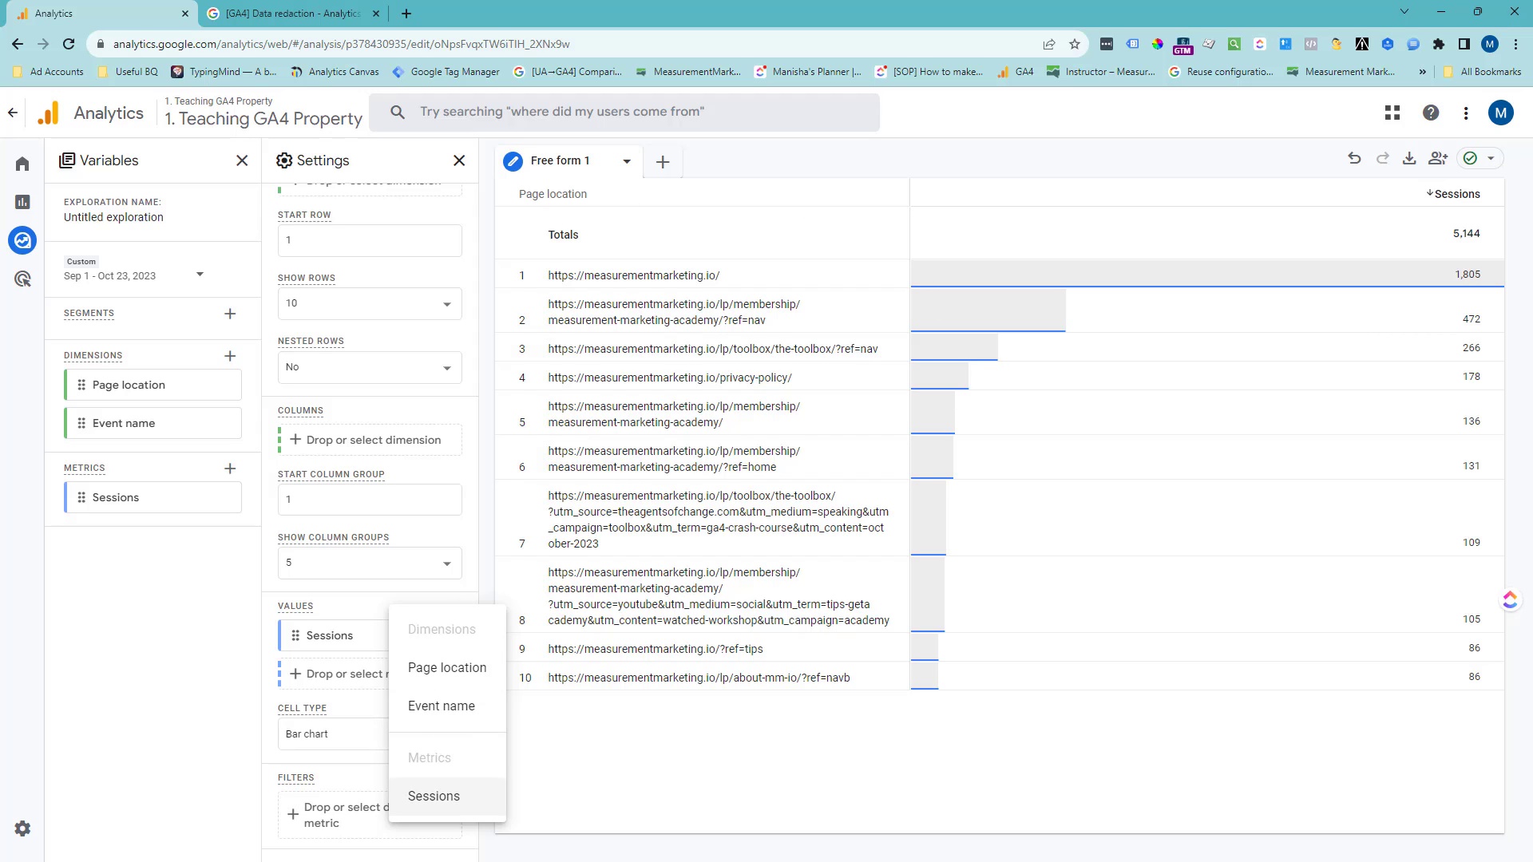
left_click(461, 706)
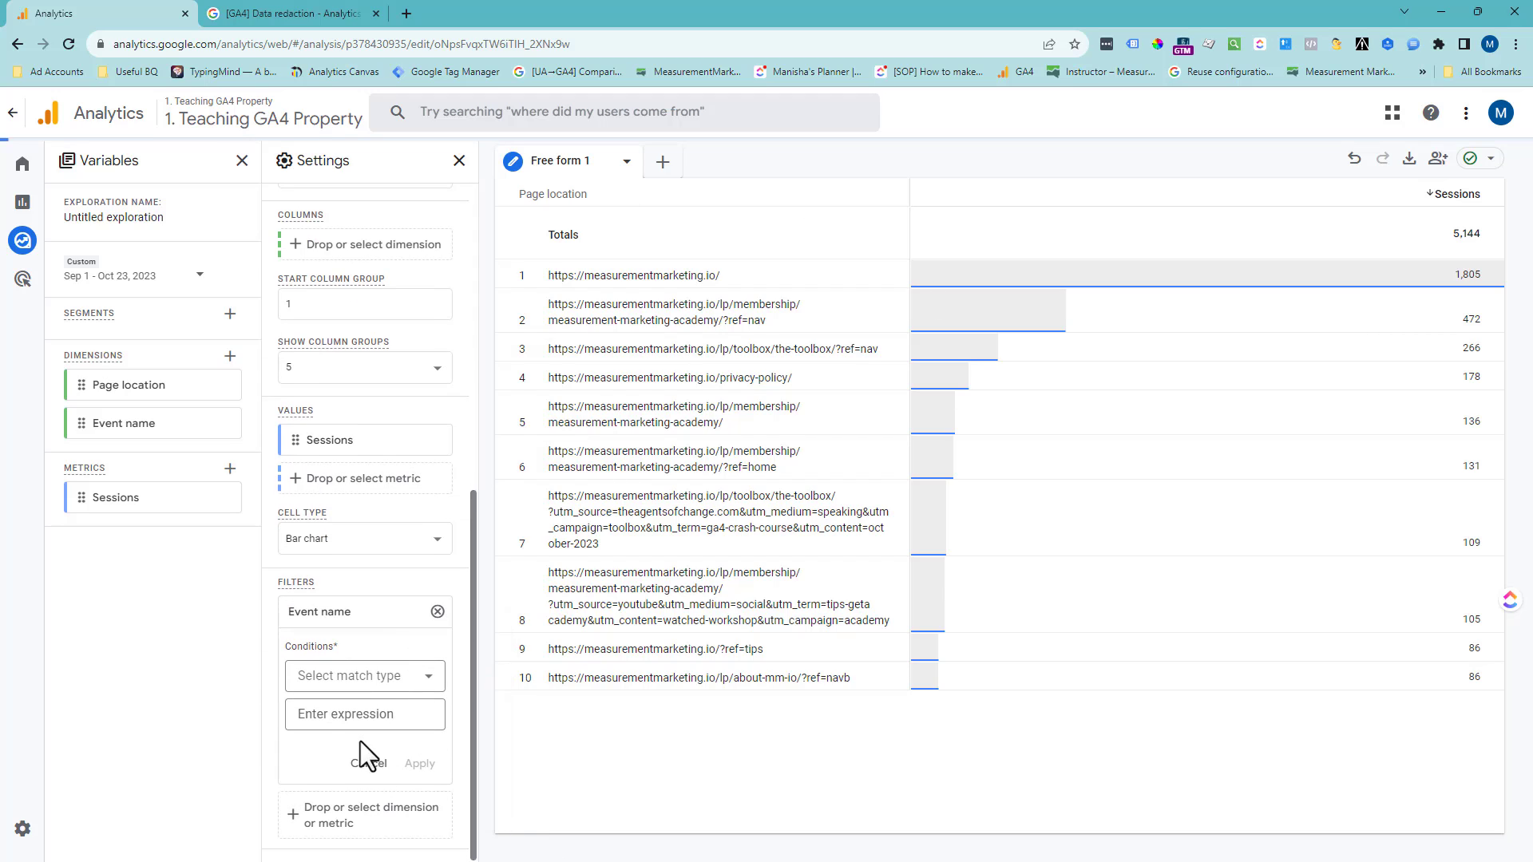
left_click(363, 713)
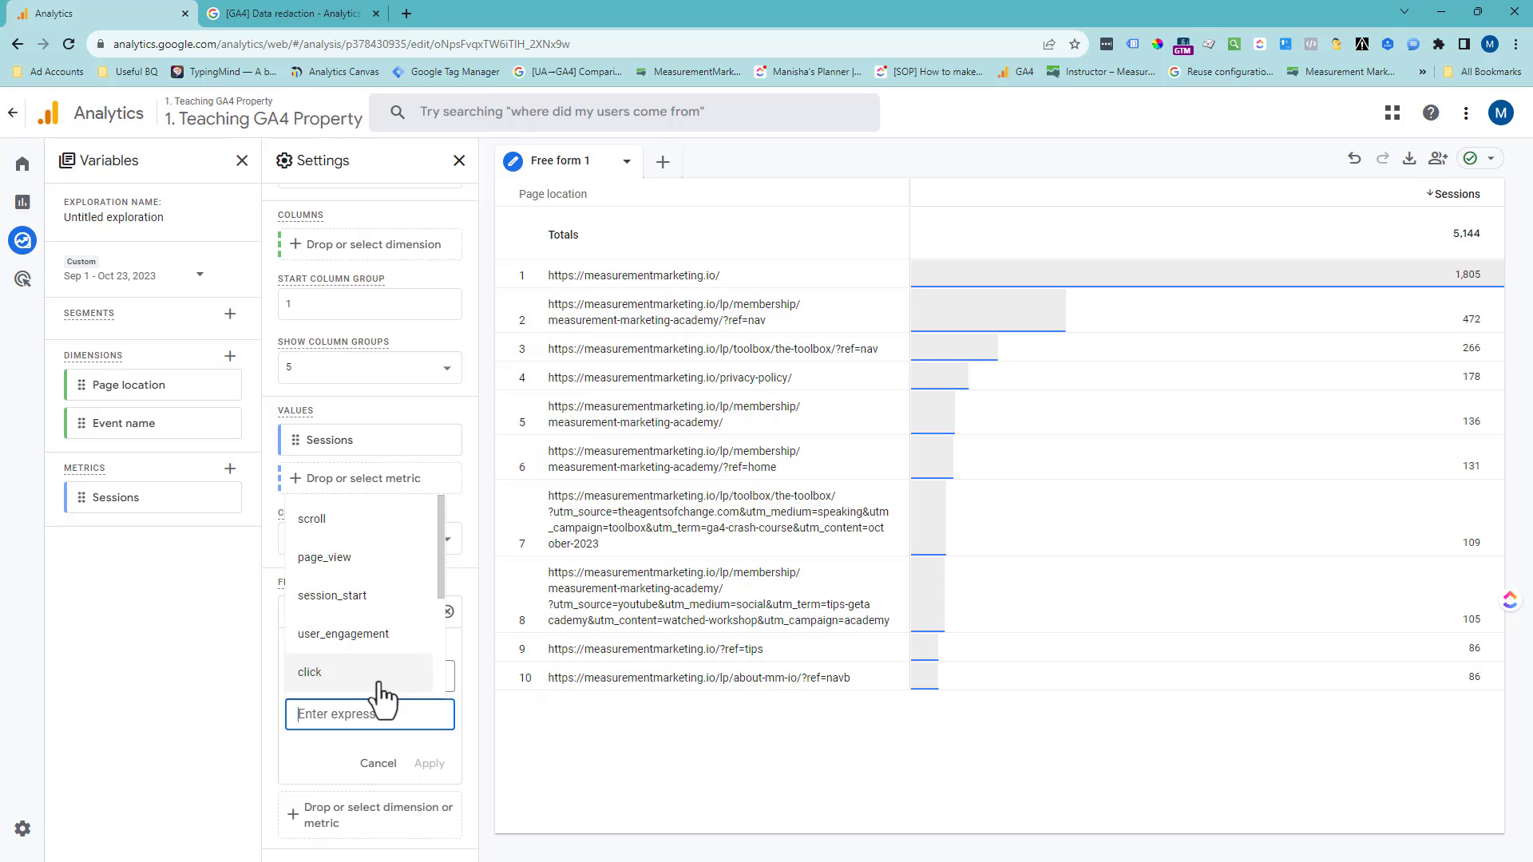
type("acade")
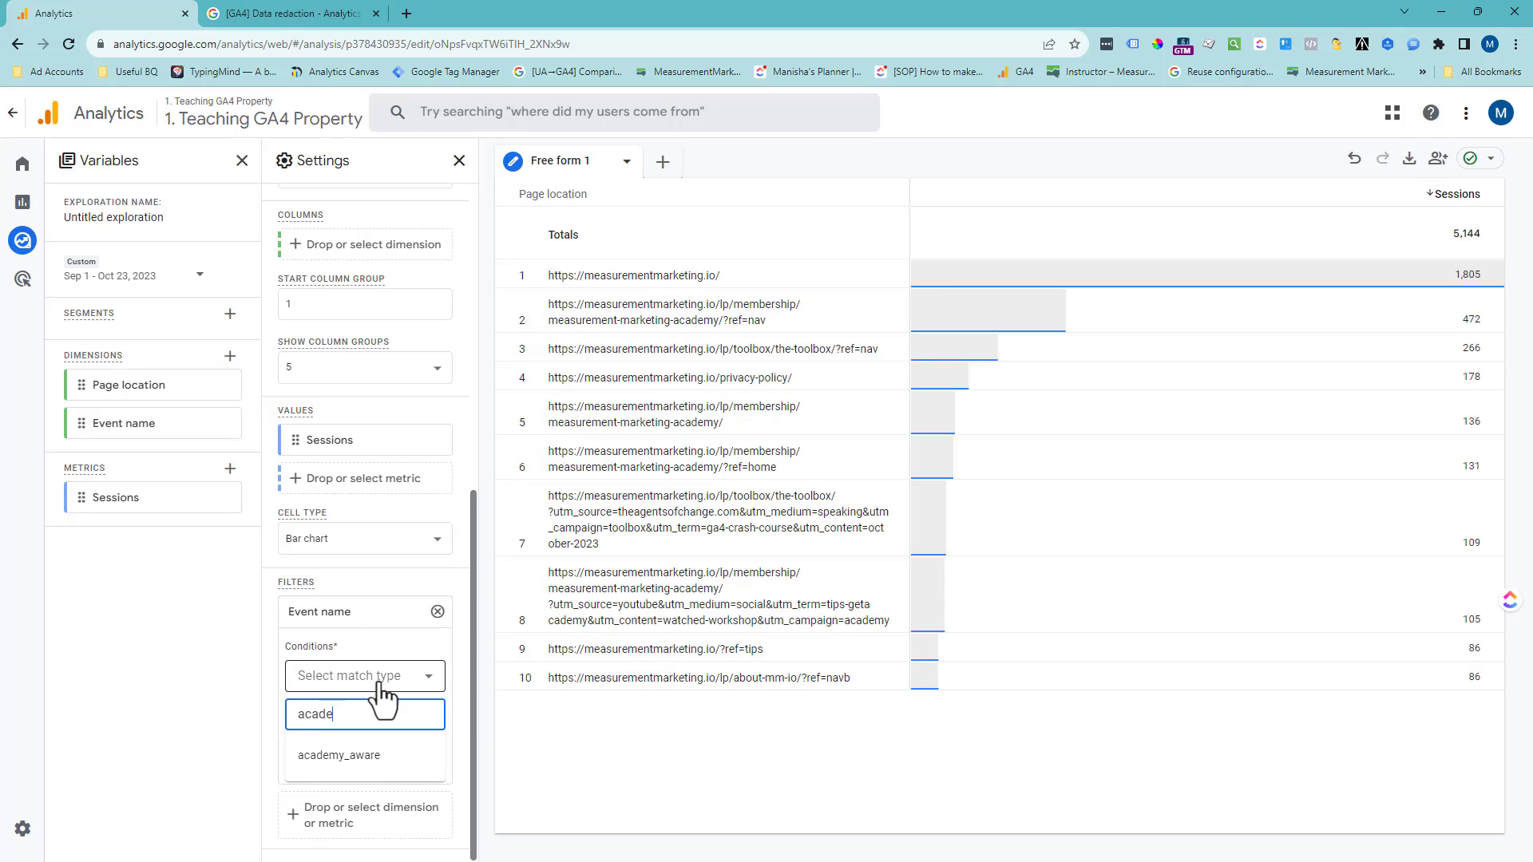
key("BackSpace")
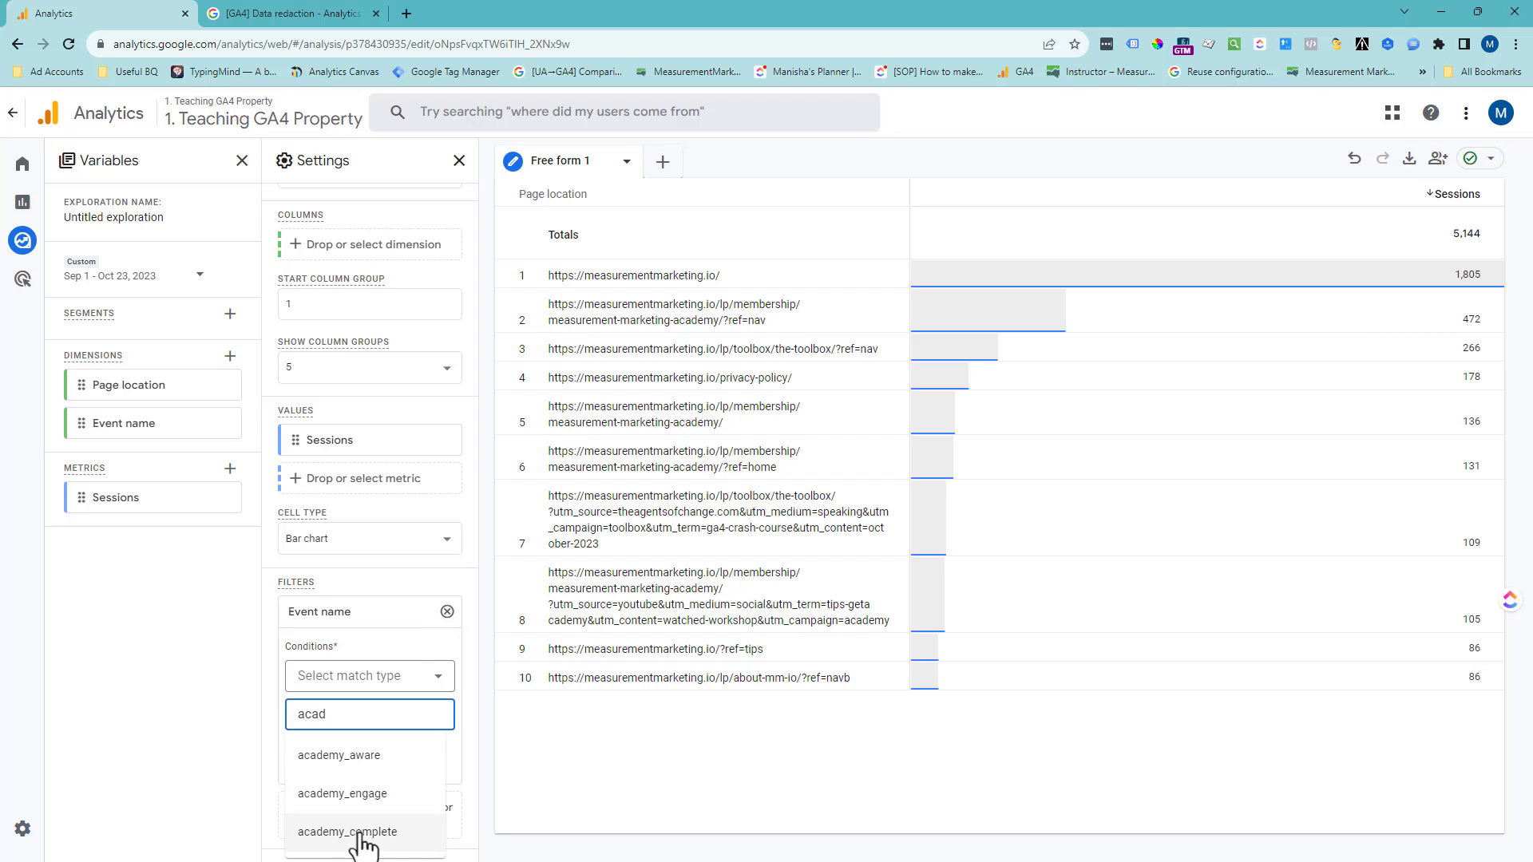
left_click(360, 833)
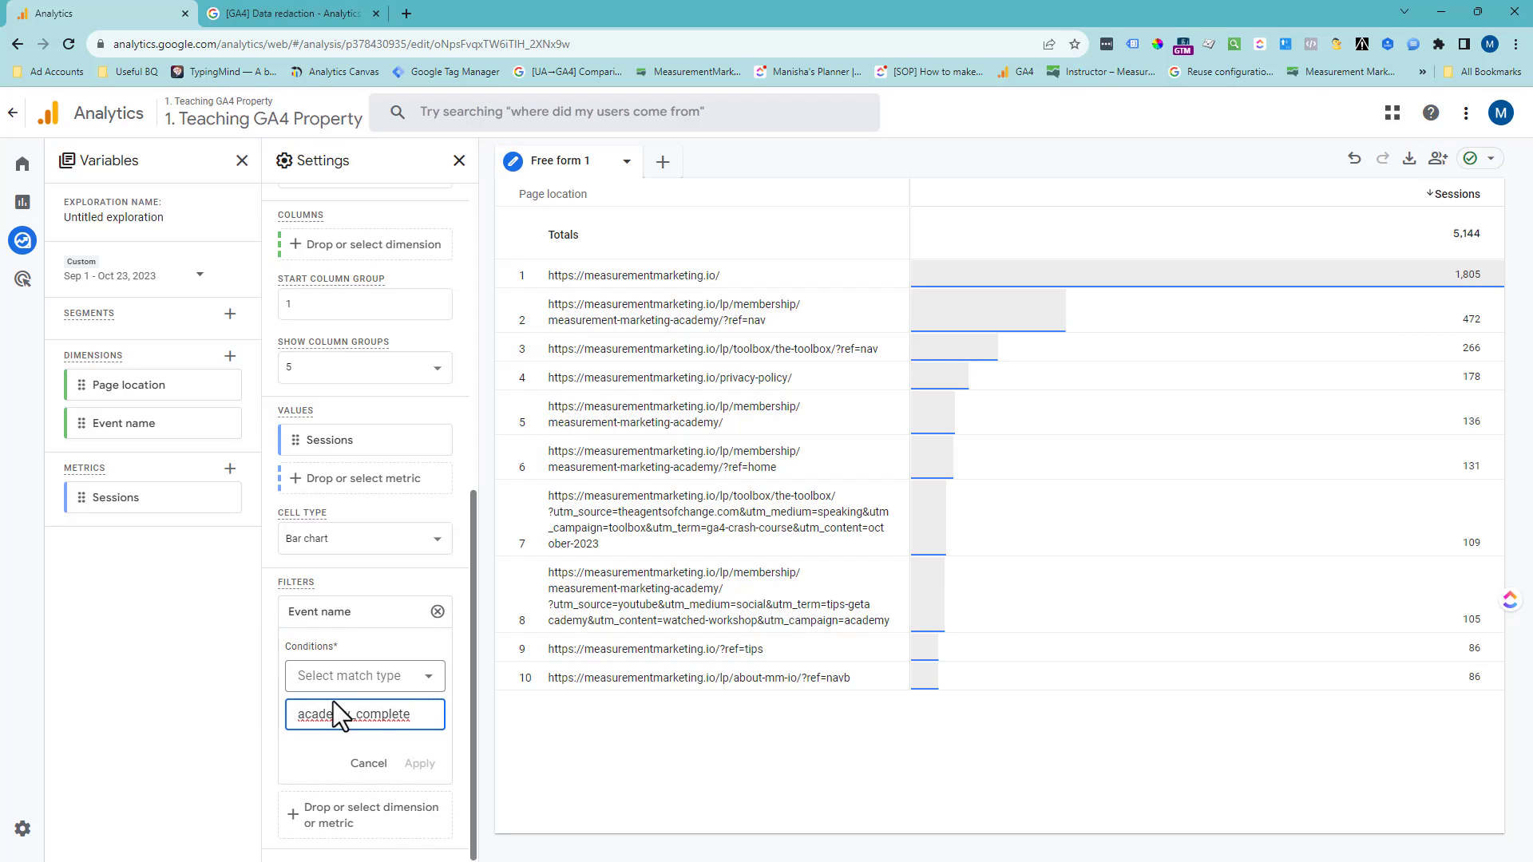
left_click(377, 677)
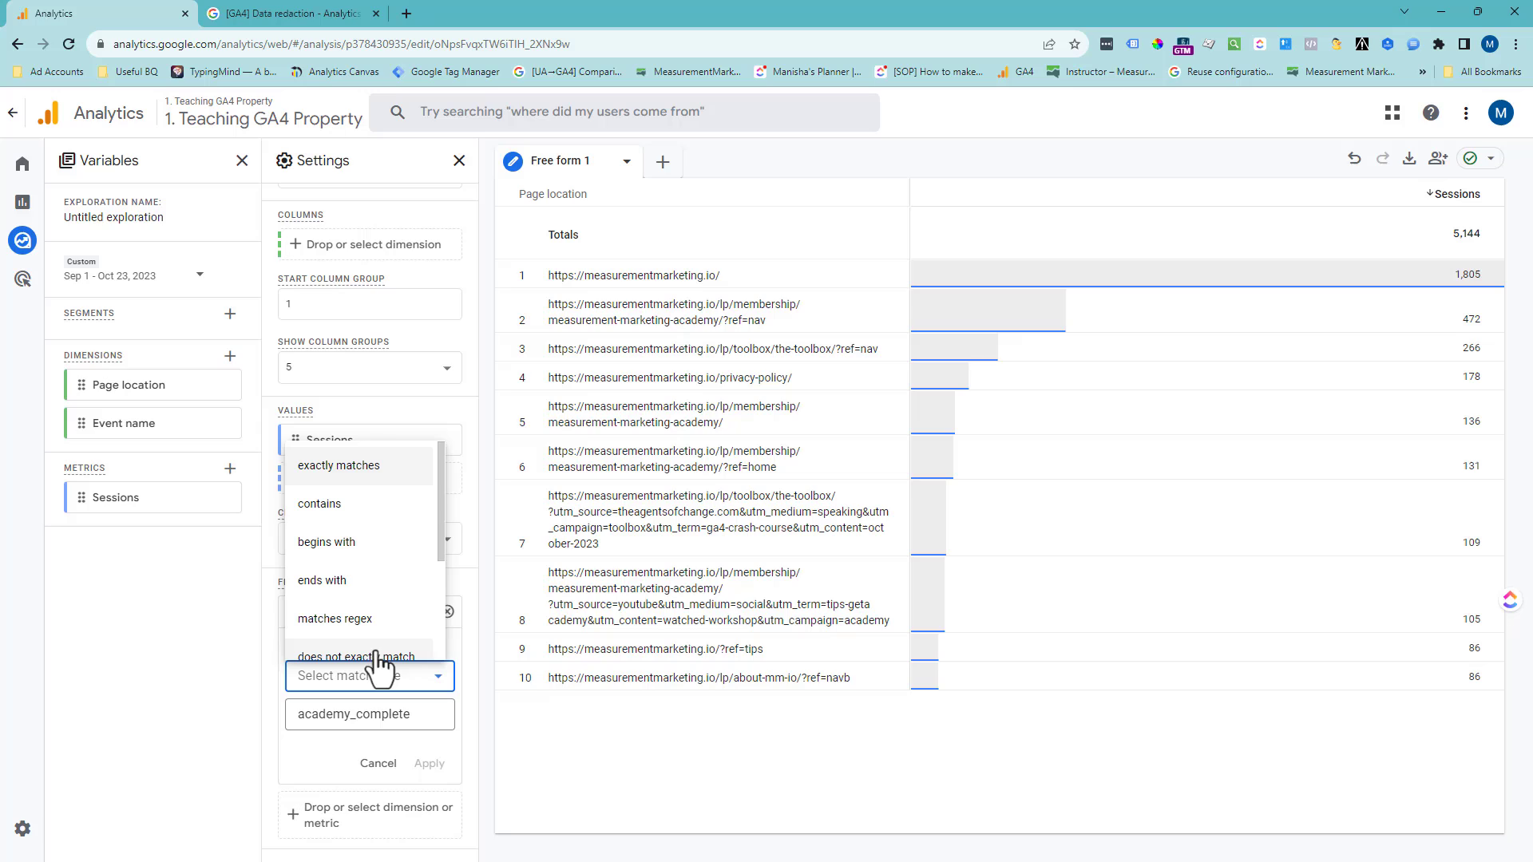
left_click(342, 514)
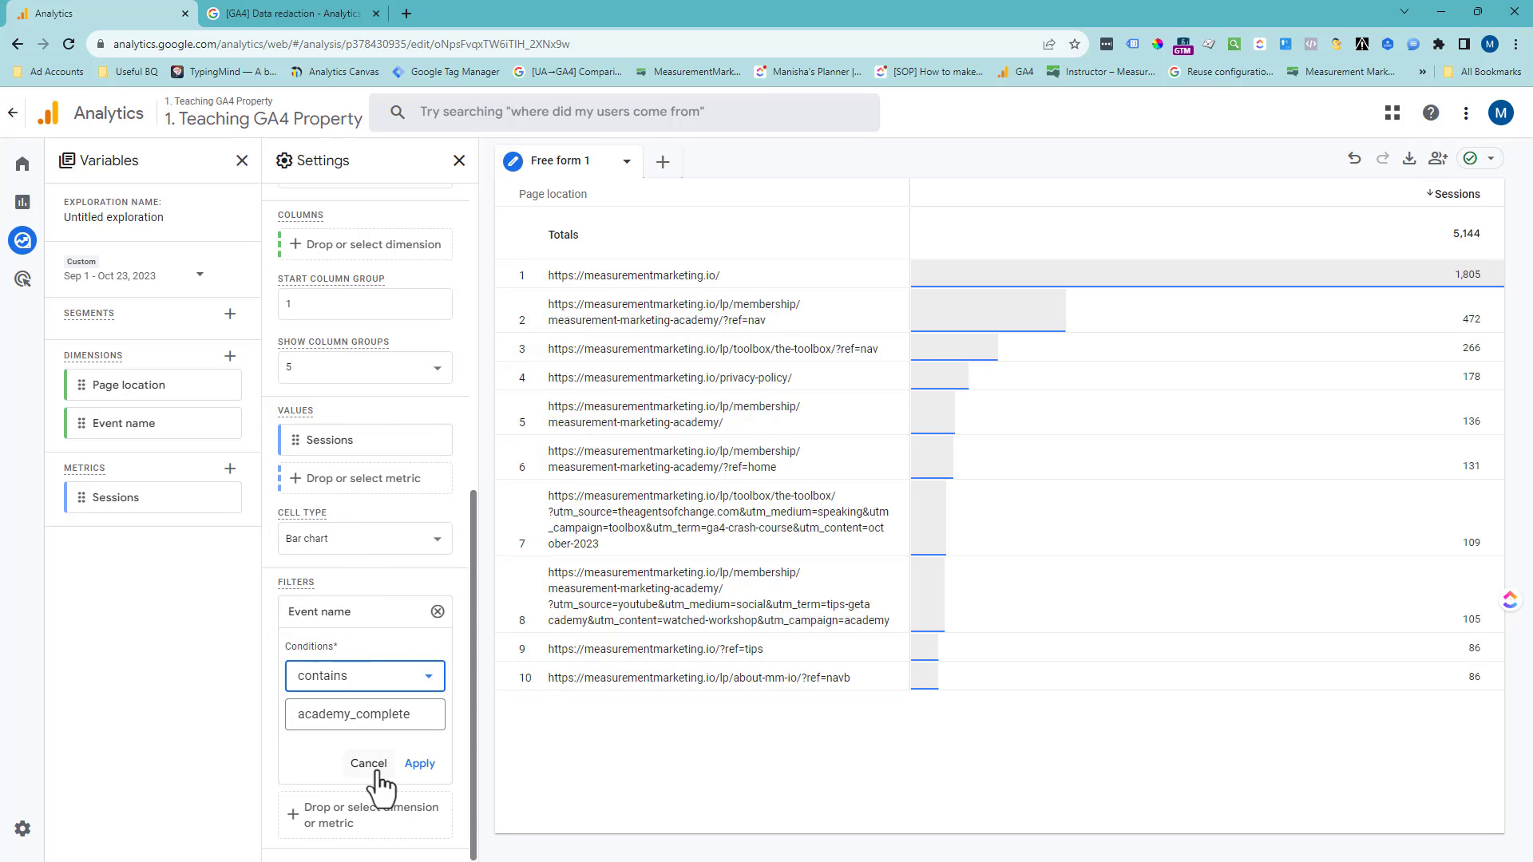
left_click(420, 765)
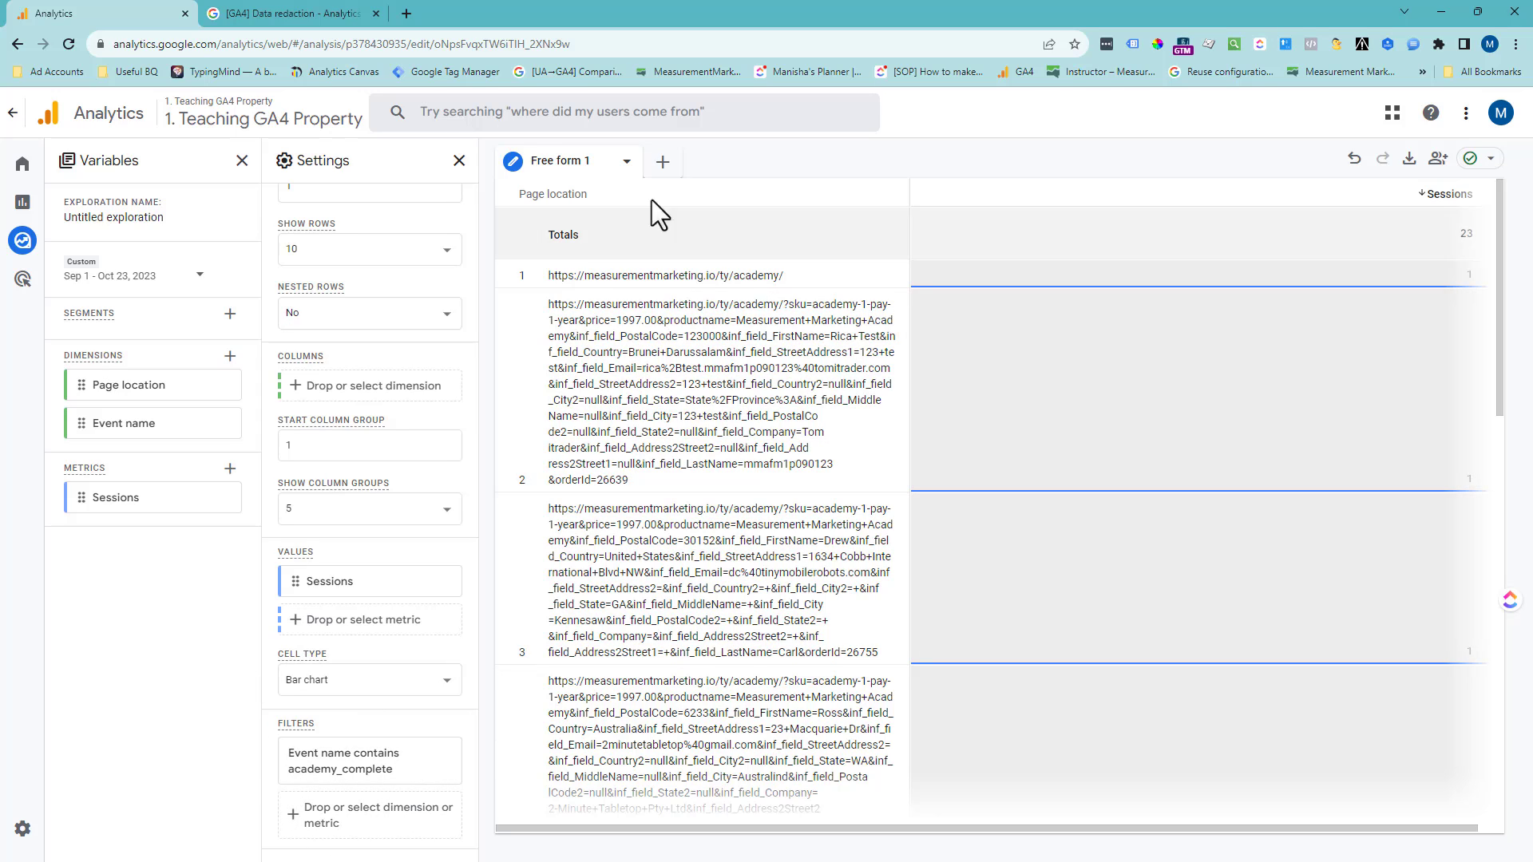
- Examine the second page location URL for personal-data query parameters such as first name, e-mail, street address and last name
left_click_drag(593, 304, 765, 489)
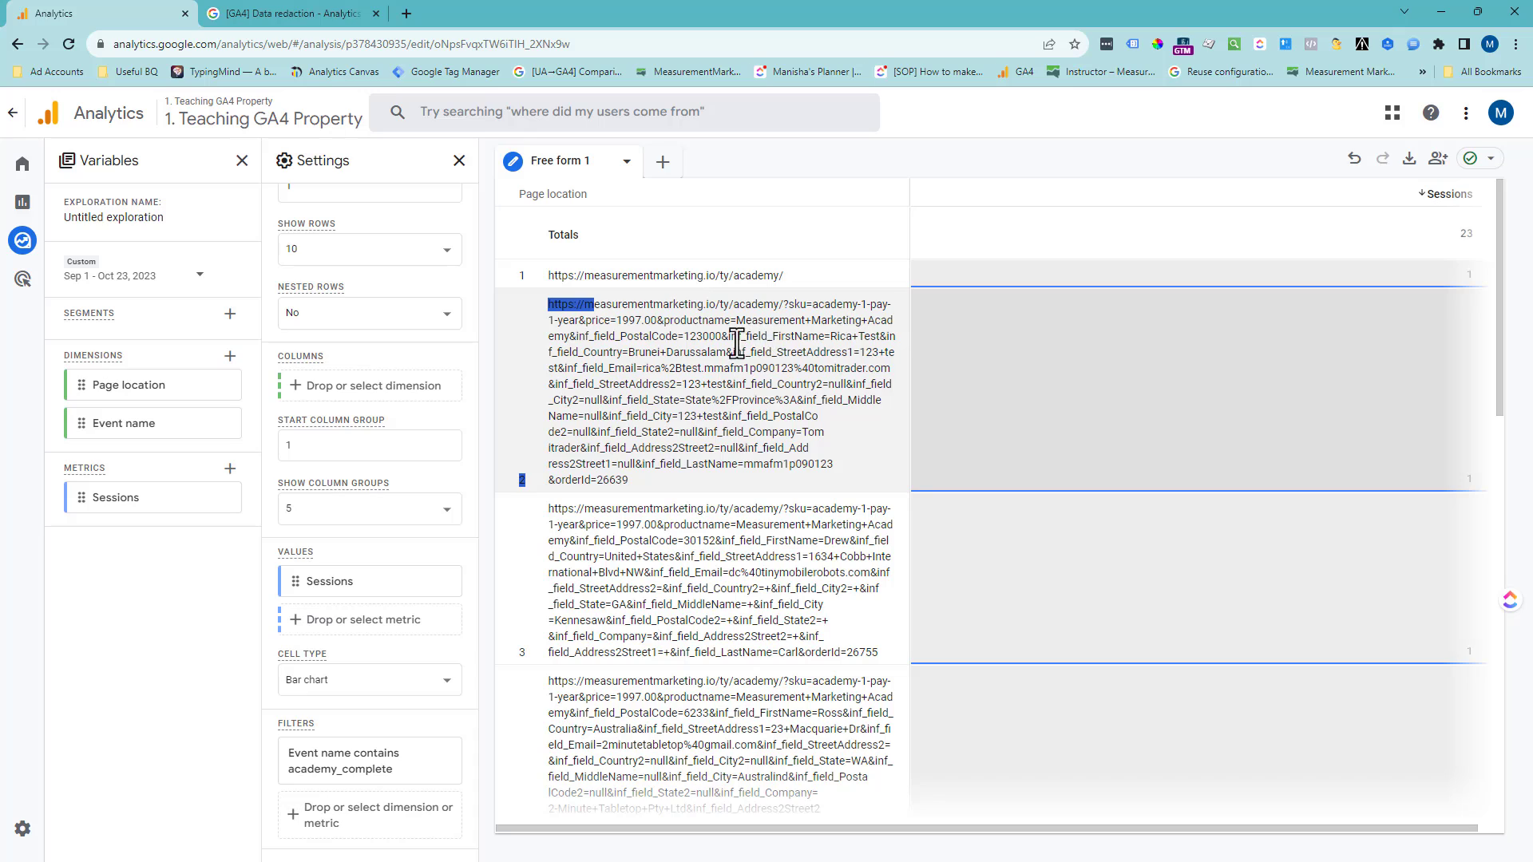
left_click_drag(727, 338, 877, 339)
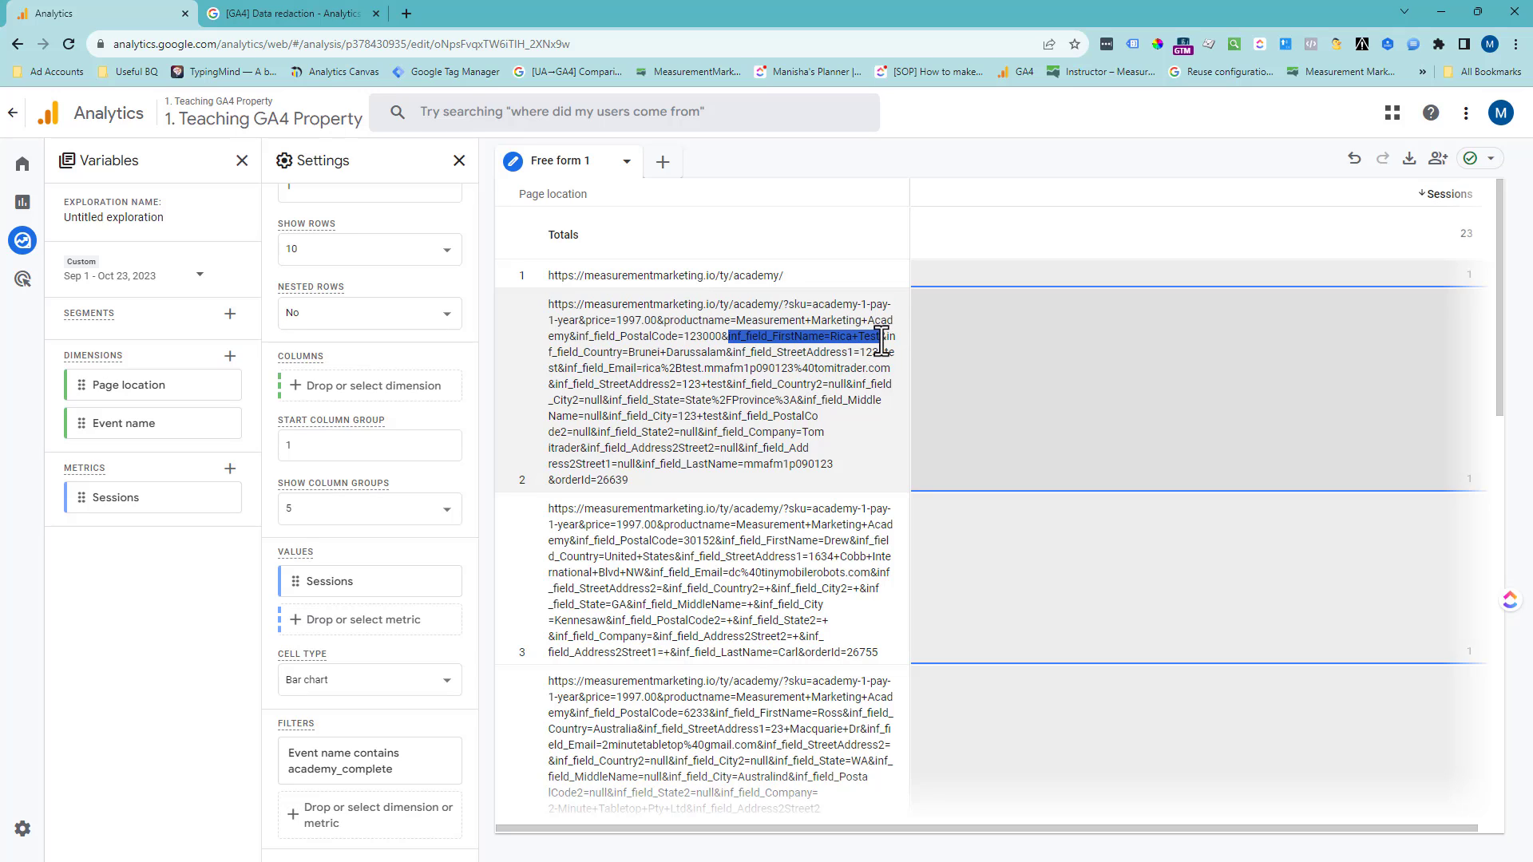
left_click_drag(692, 358, 823, 369)
left_click(819, 368)
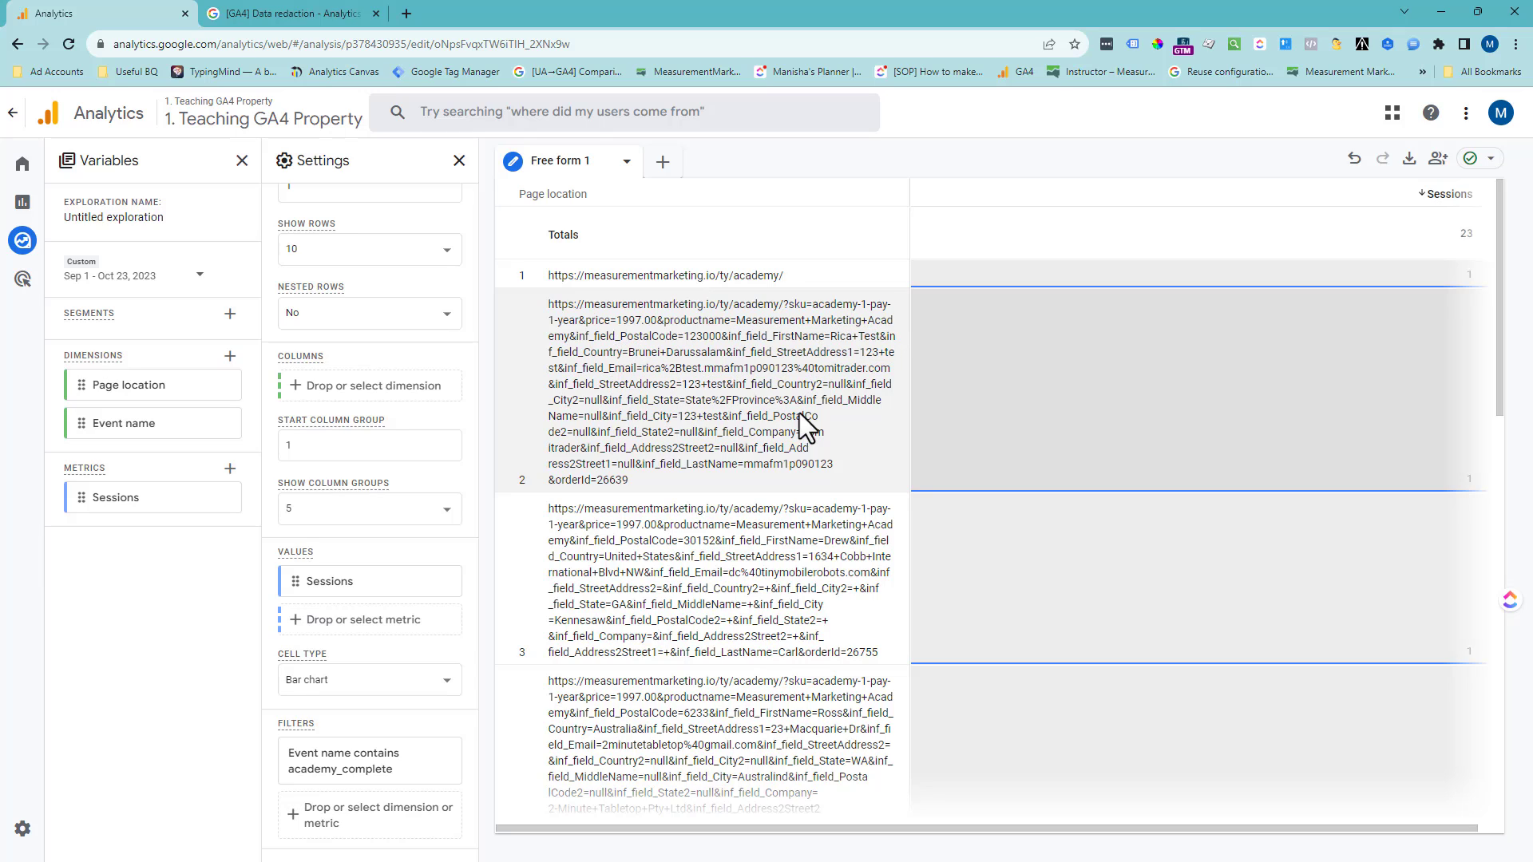
left_click_drag(800, 434, 766, 475)
left_click(768, 473)
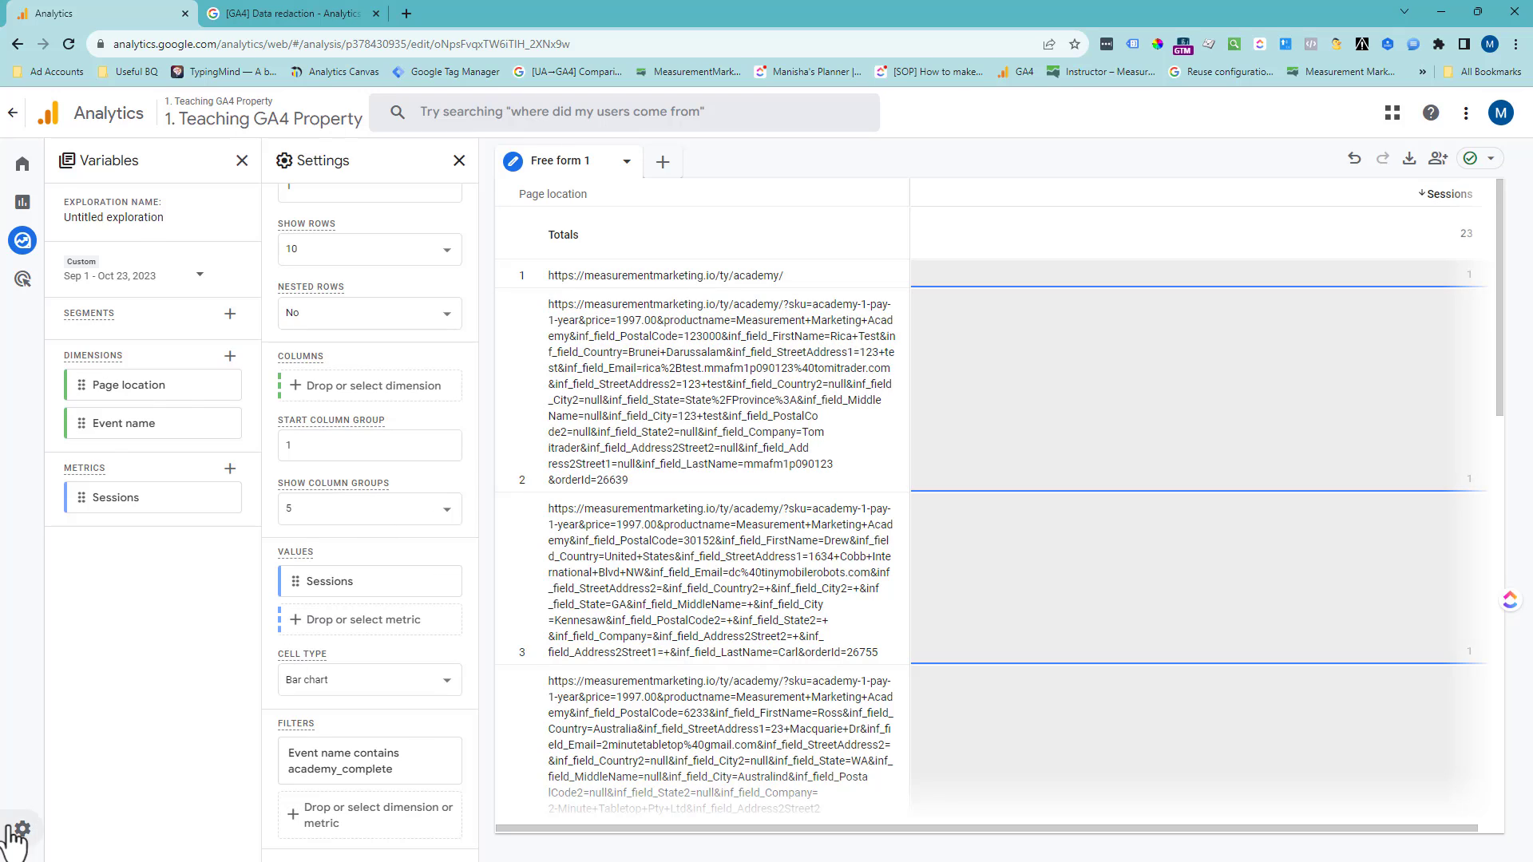
- Go to the property's data streams in the admin settings and open the MMIO - Teaching - 2023 web stream
mouse_move(21, 807)
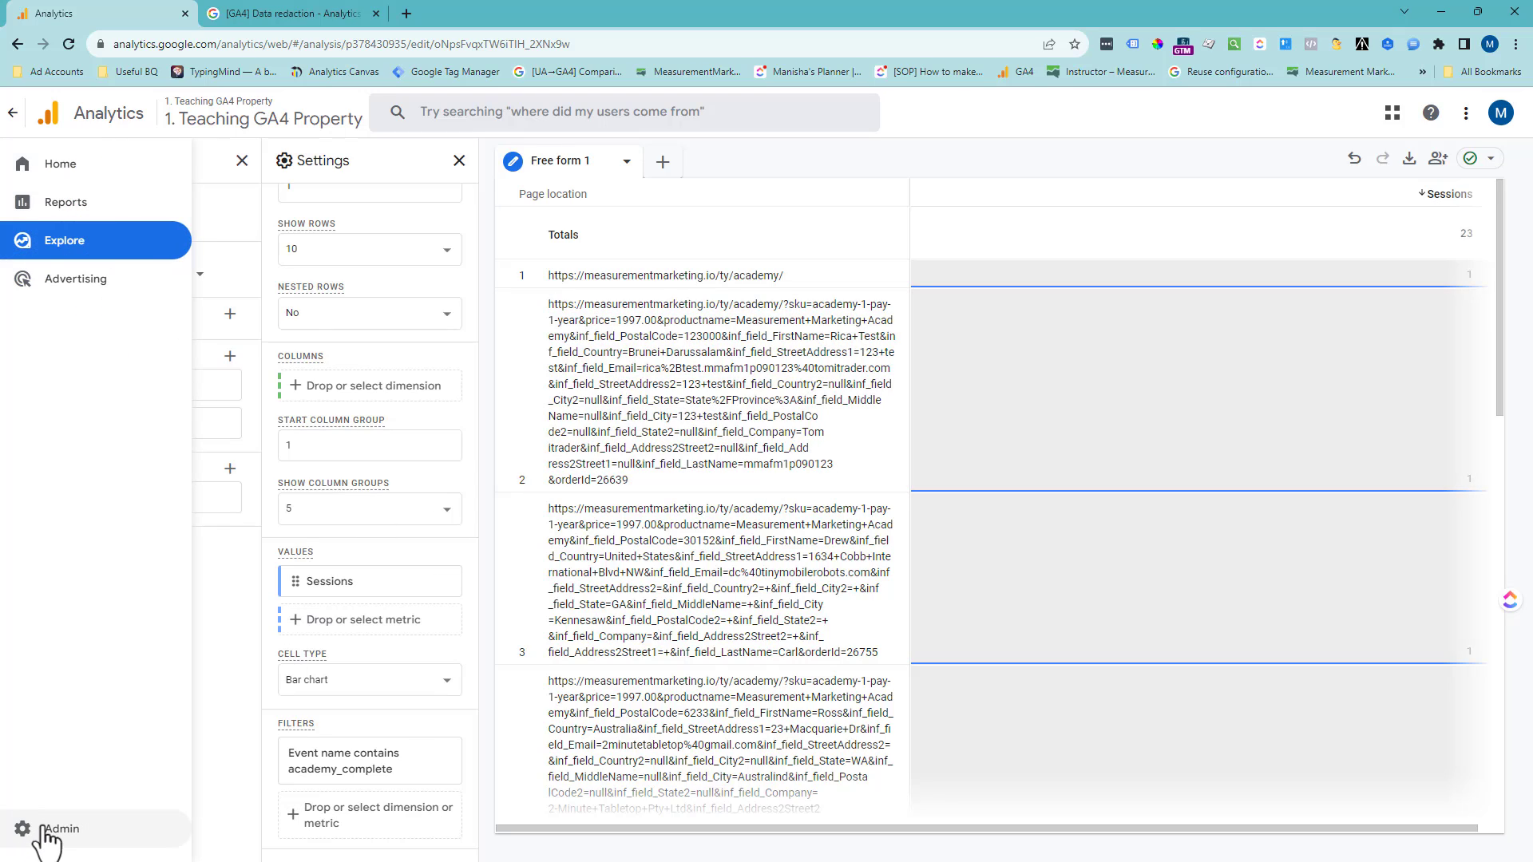
left_click(48, 830)
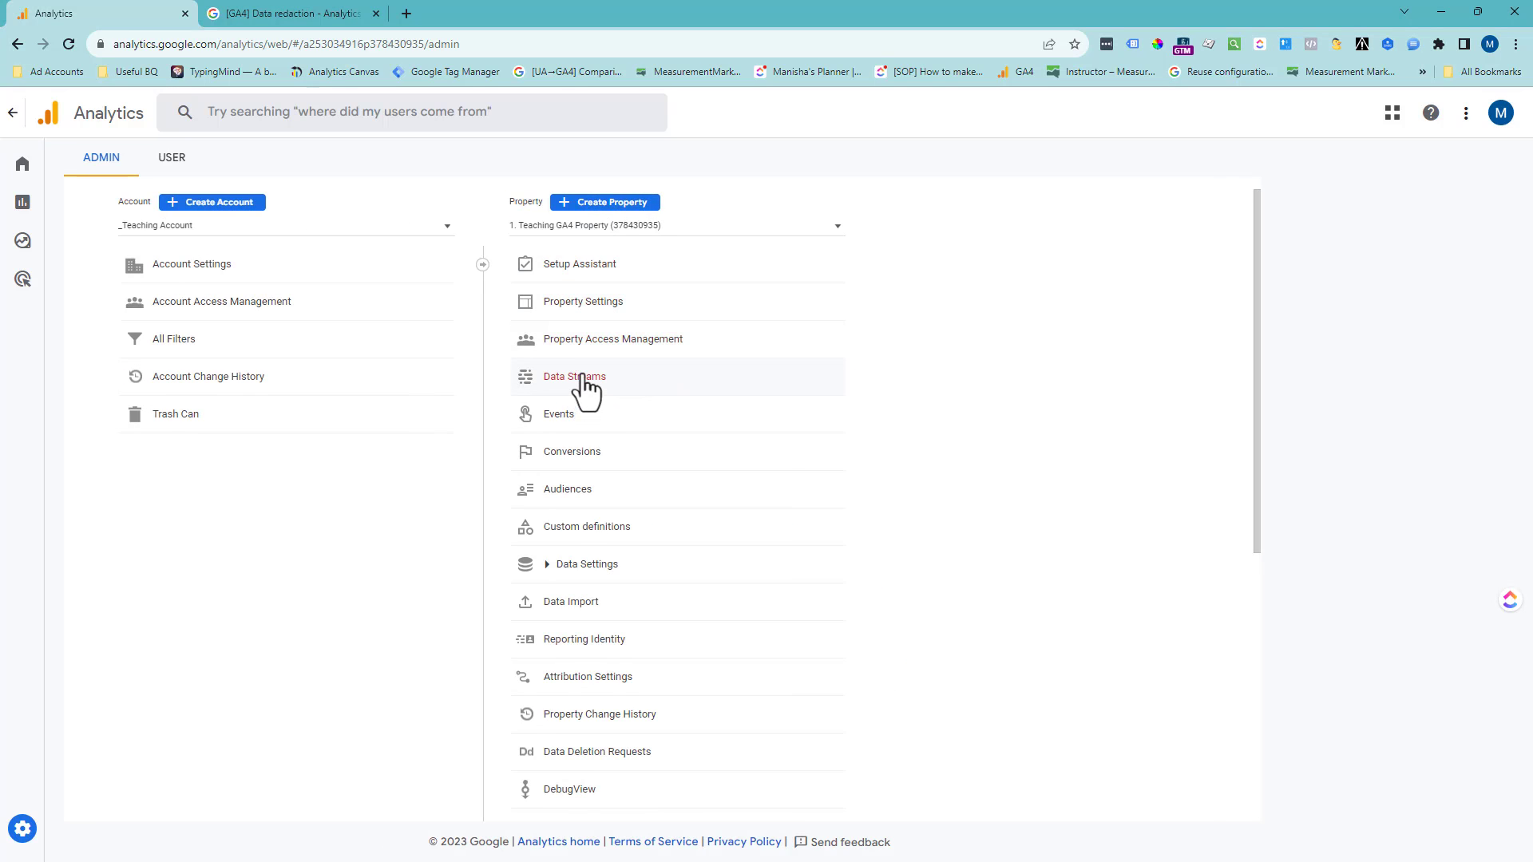
left_click(582, 374)
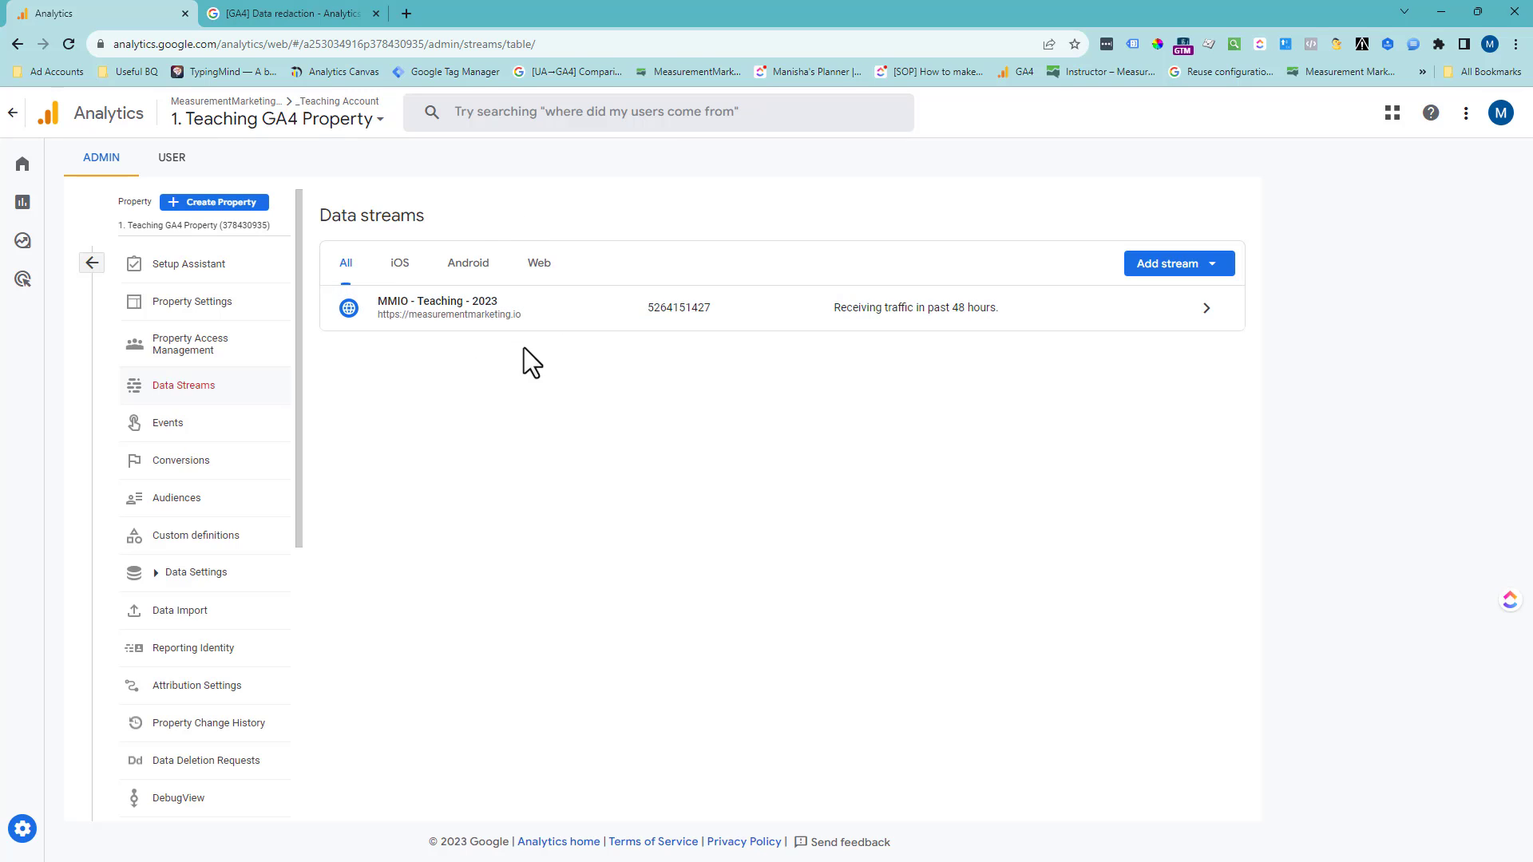
left_click(563, 320)
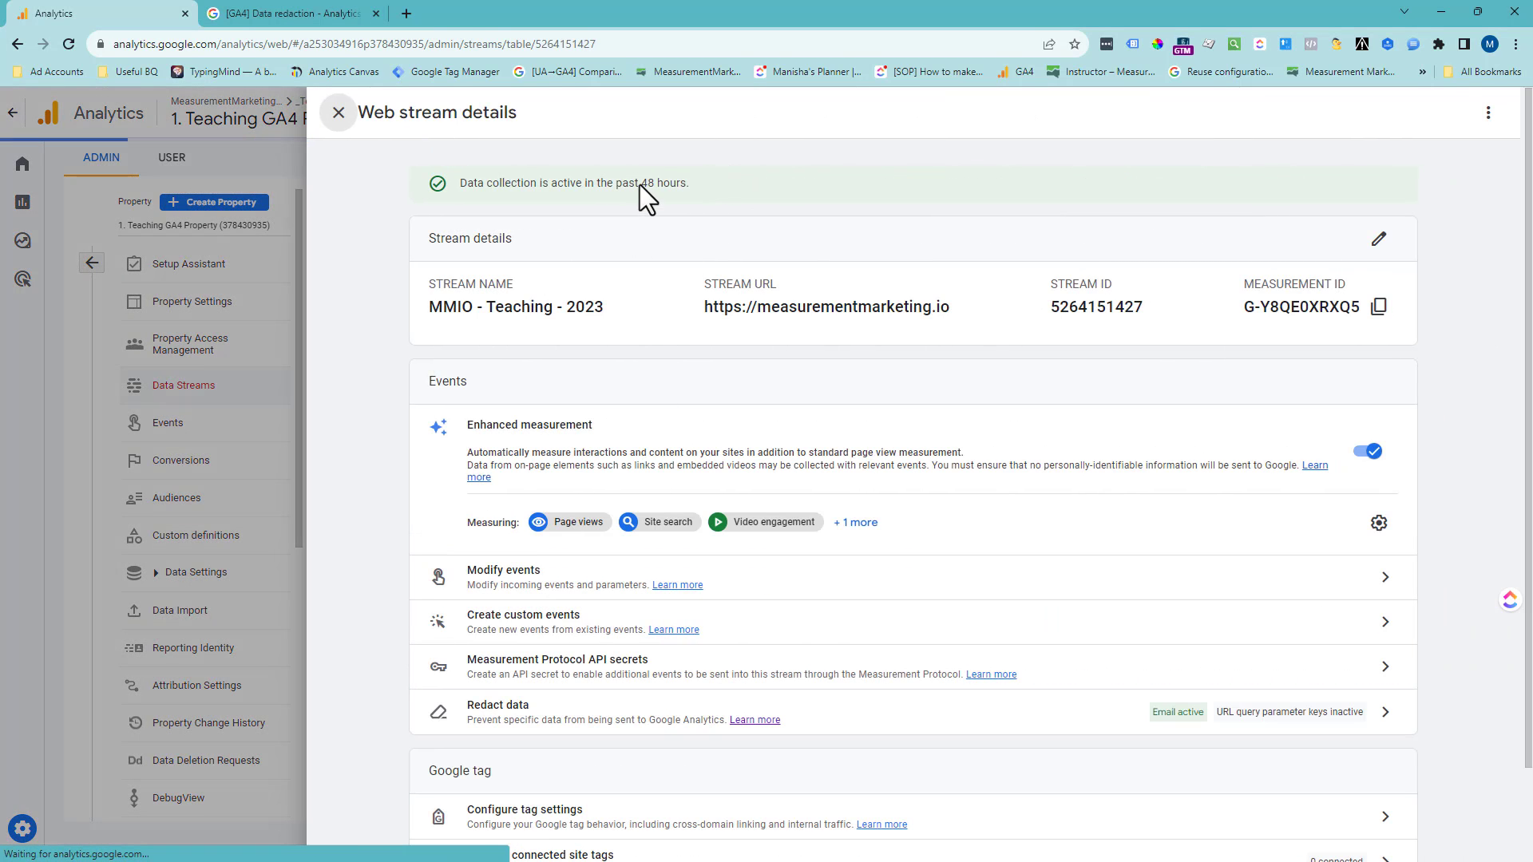
- Open the help article on data redaction from the Redact data setting, check its page and return to the stream details
scroll(523, 621, "down", 1)
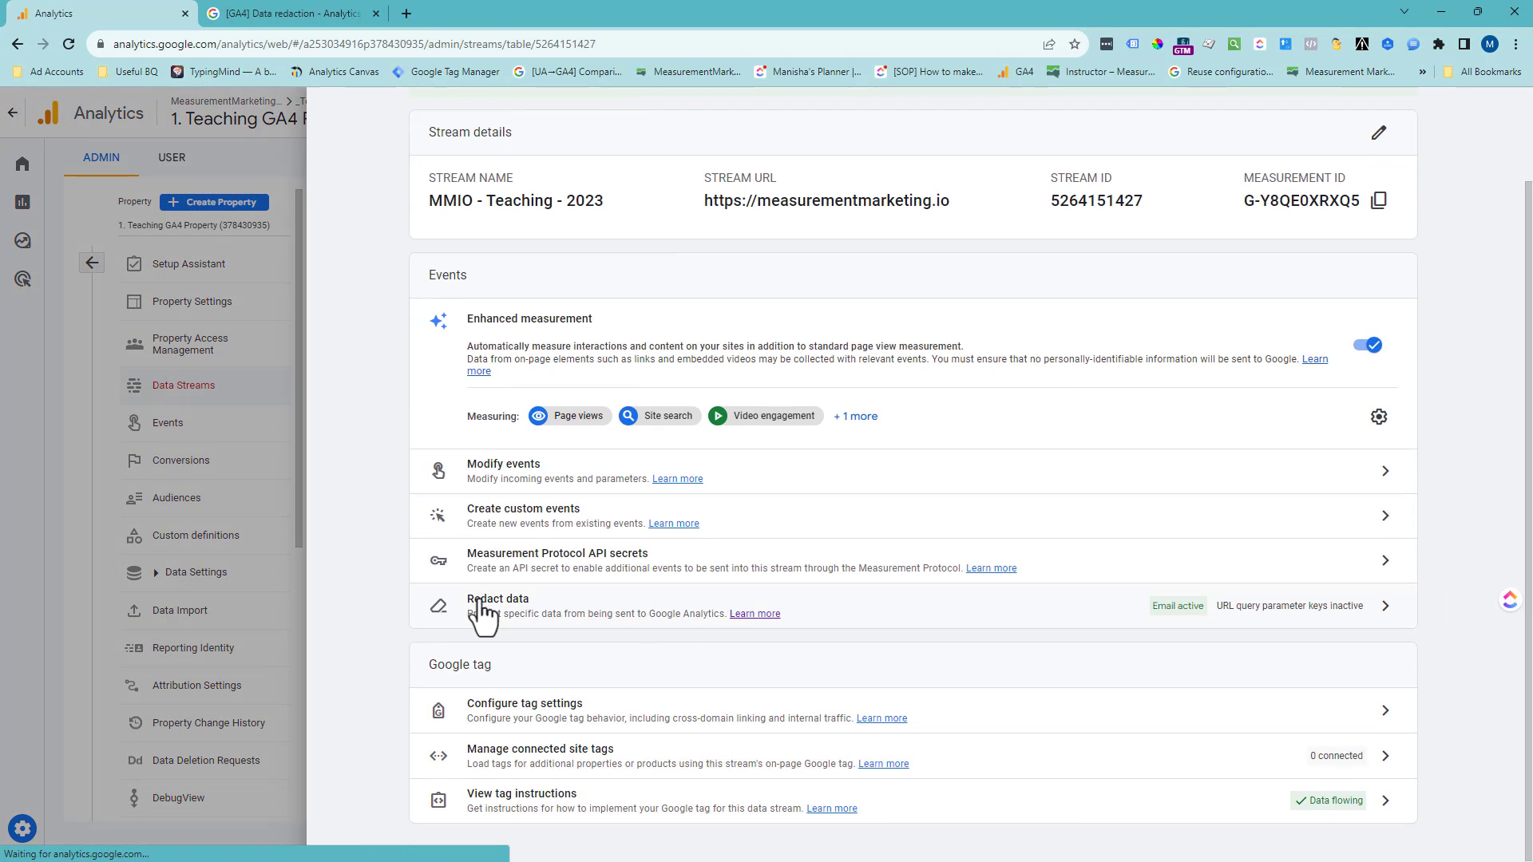
left_click(766, 615)
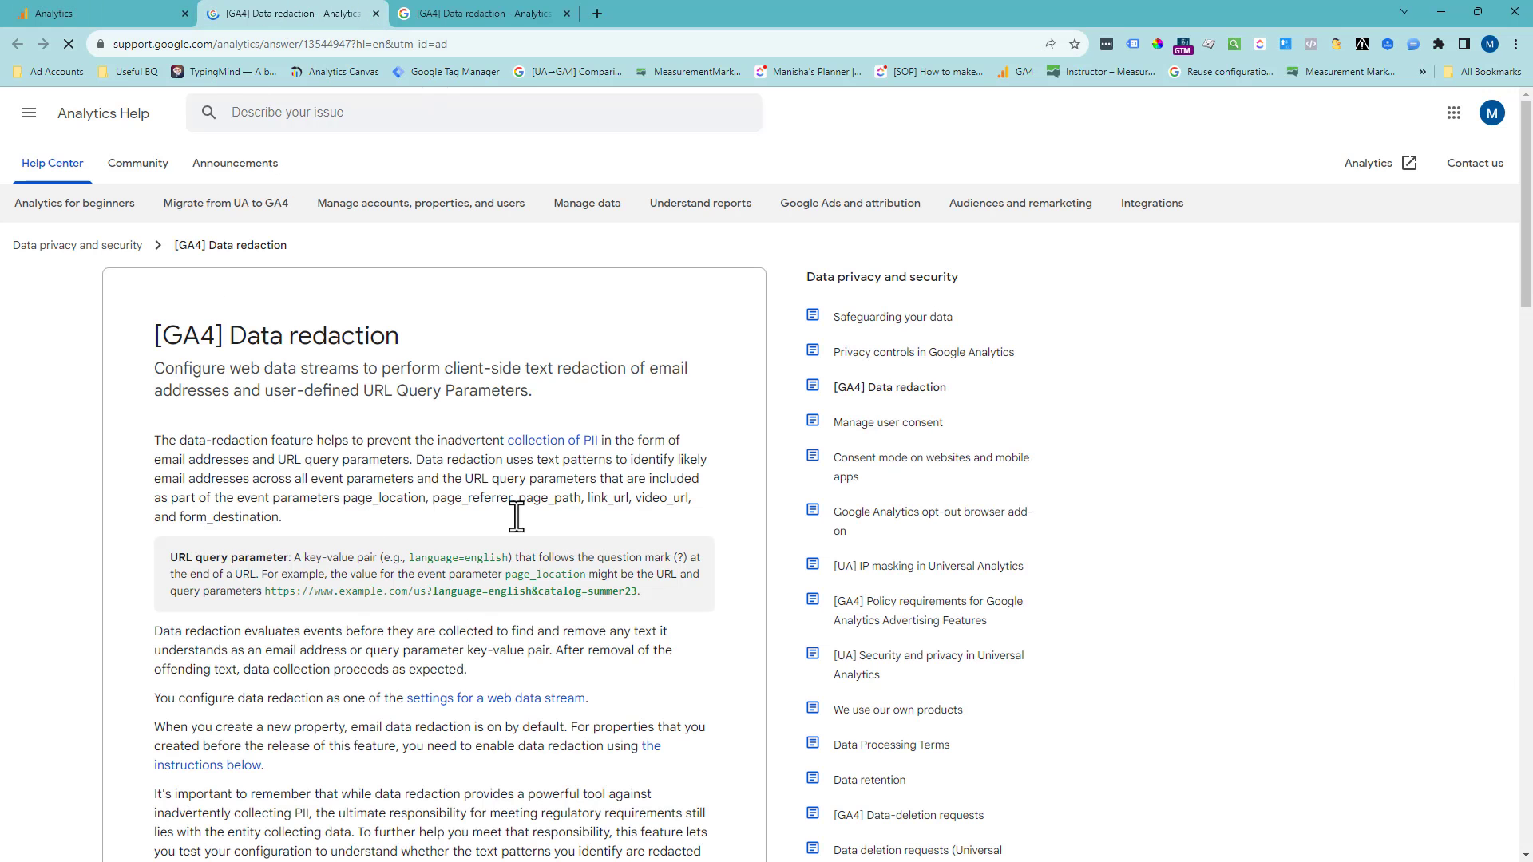
left_click(452, 11)
left_click(435, 43)
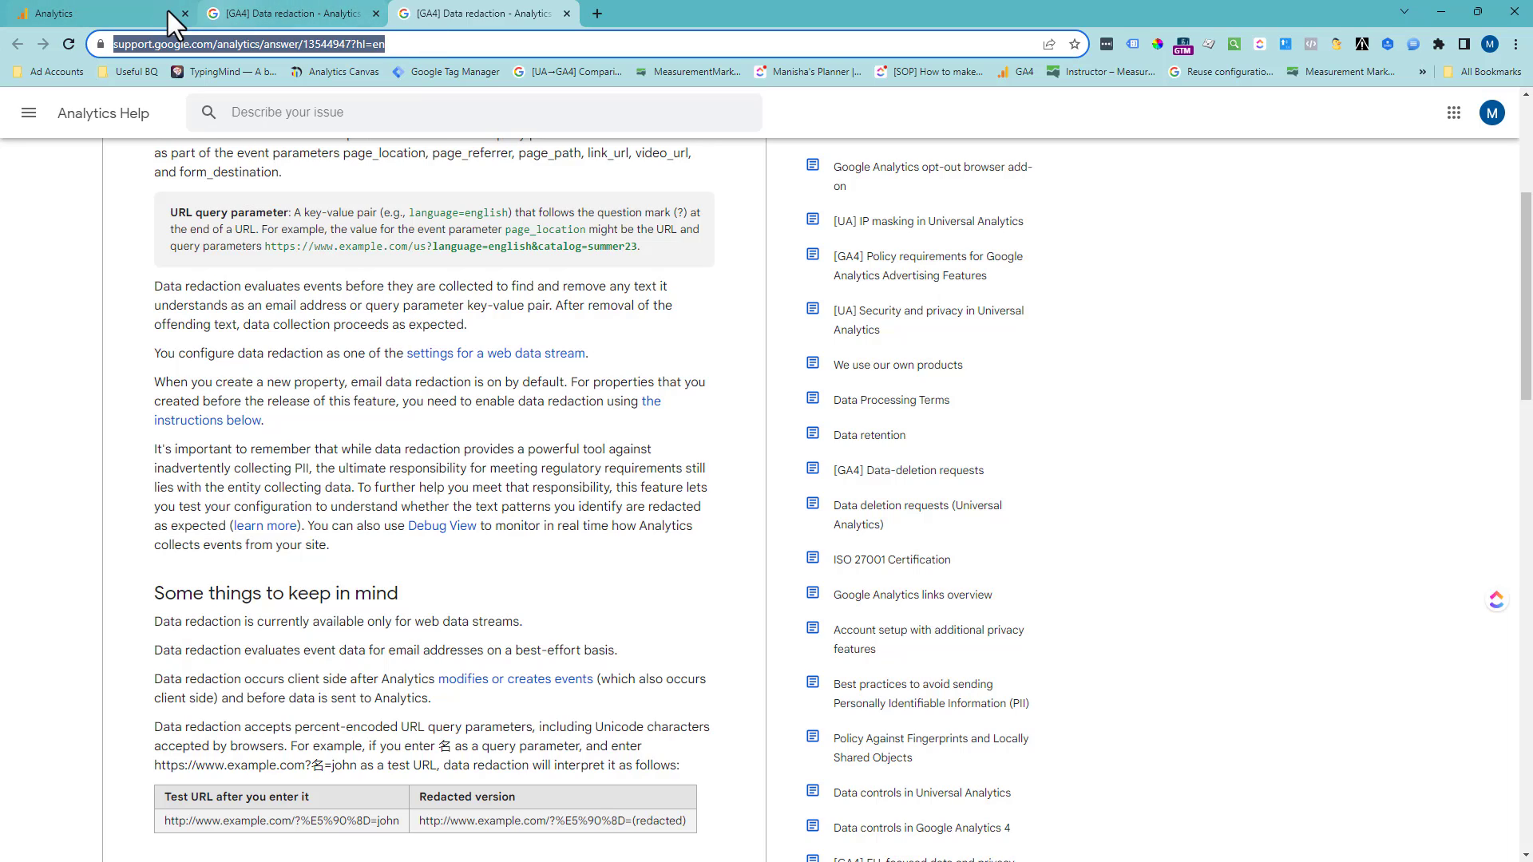
left_click(145, 8)
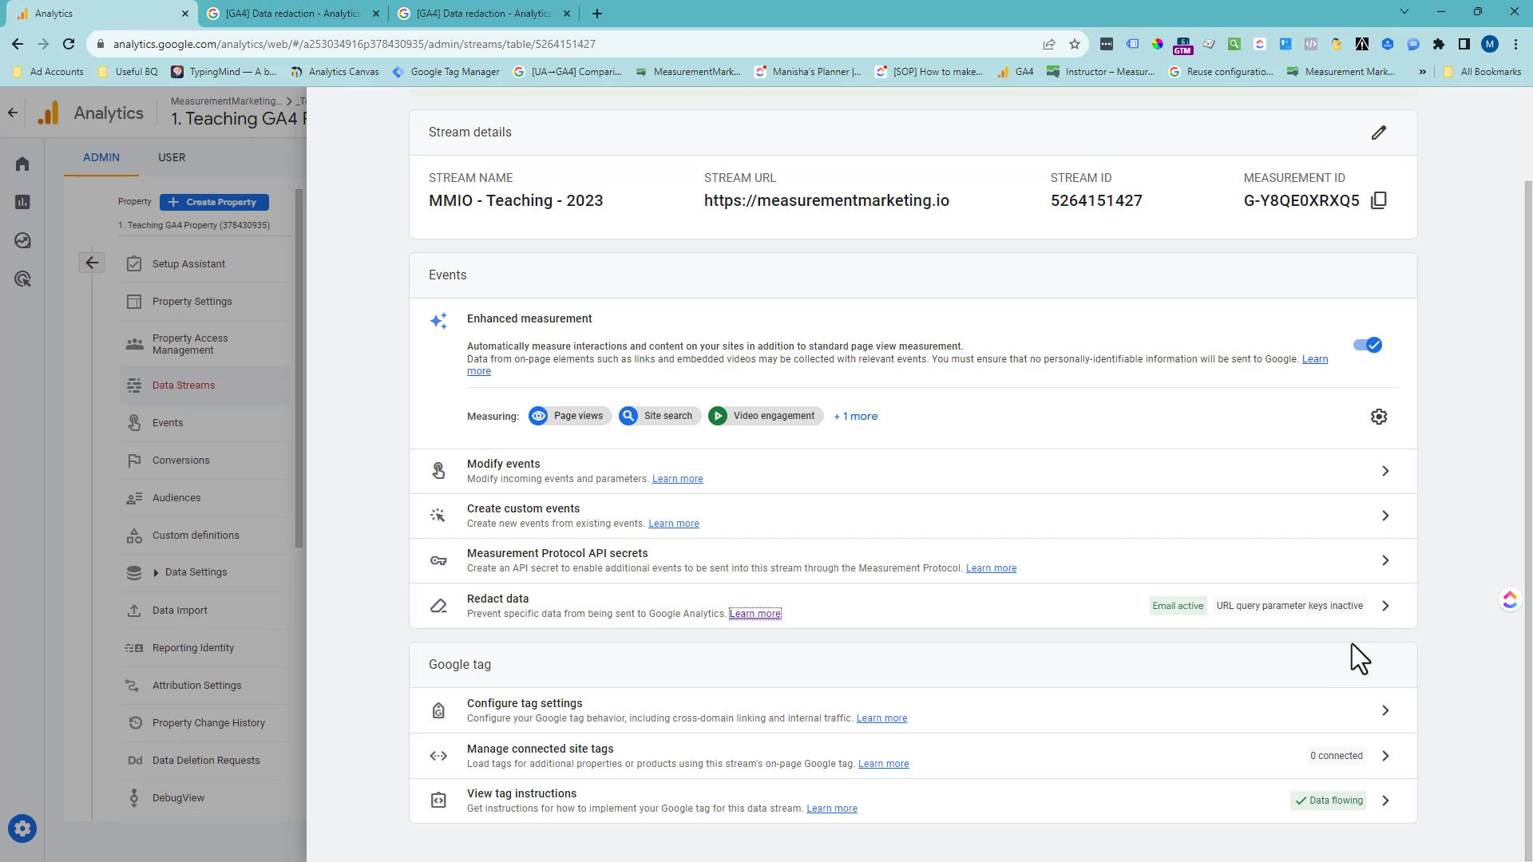
- Open the stream's Redact data settings and enter the academy thank-you URL with an inf_field_Email e-mail address as the test value
left_click(1381, 605)
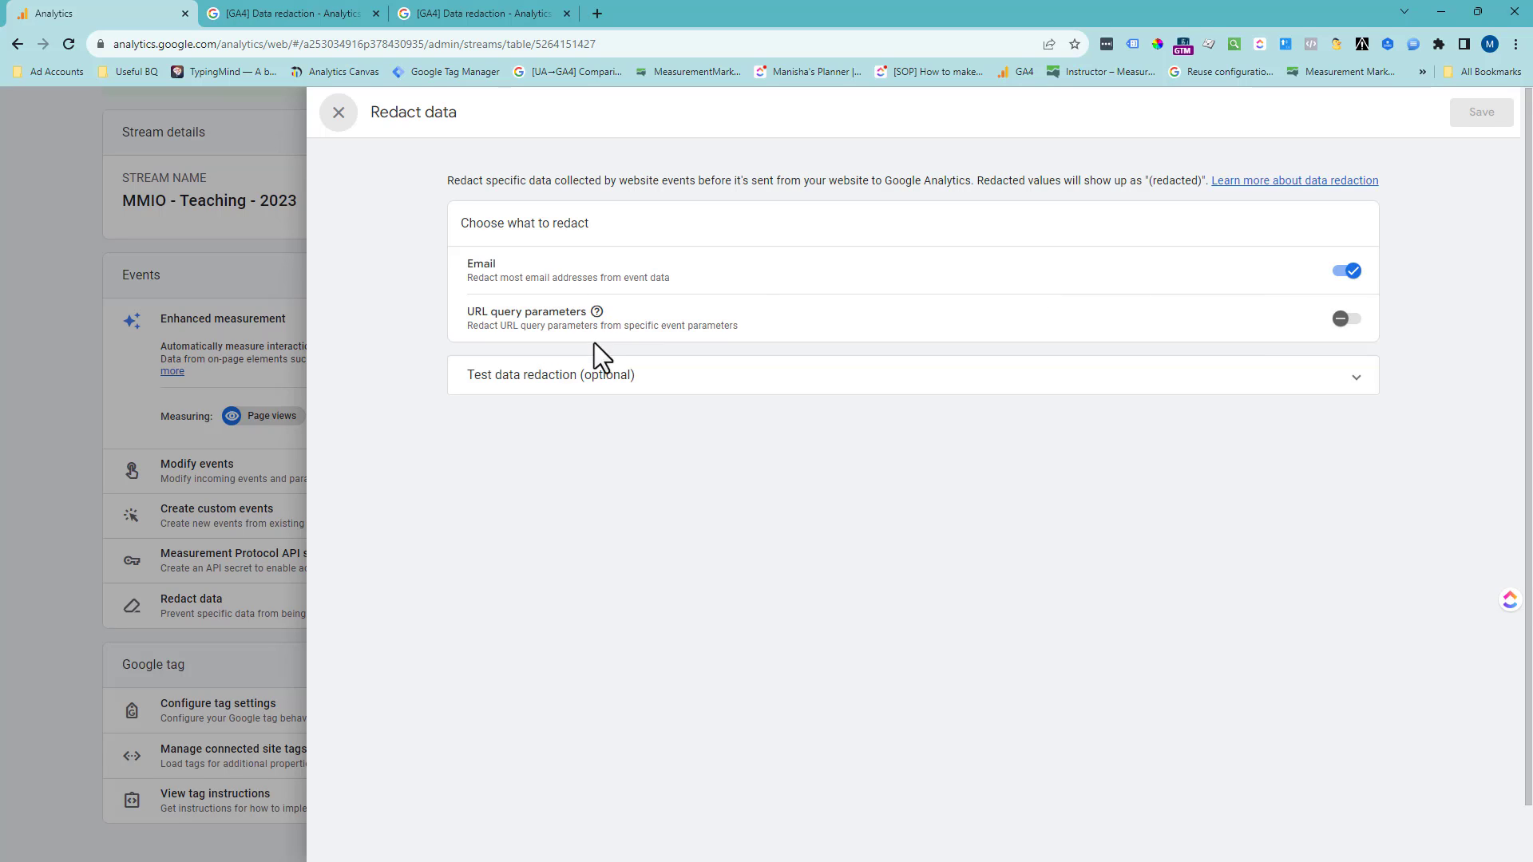
left_click(611, 391)
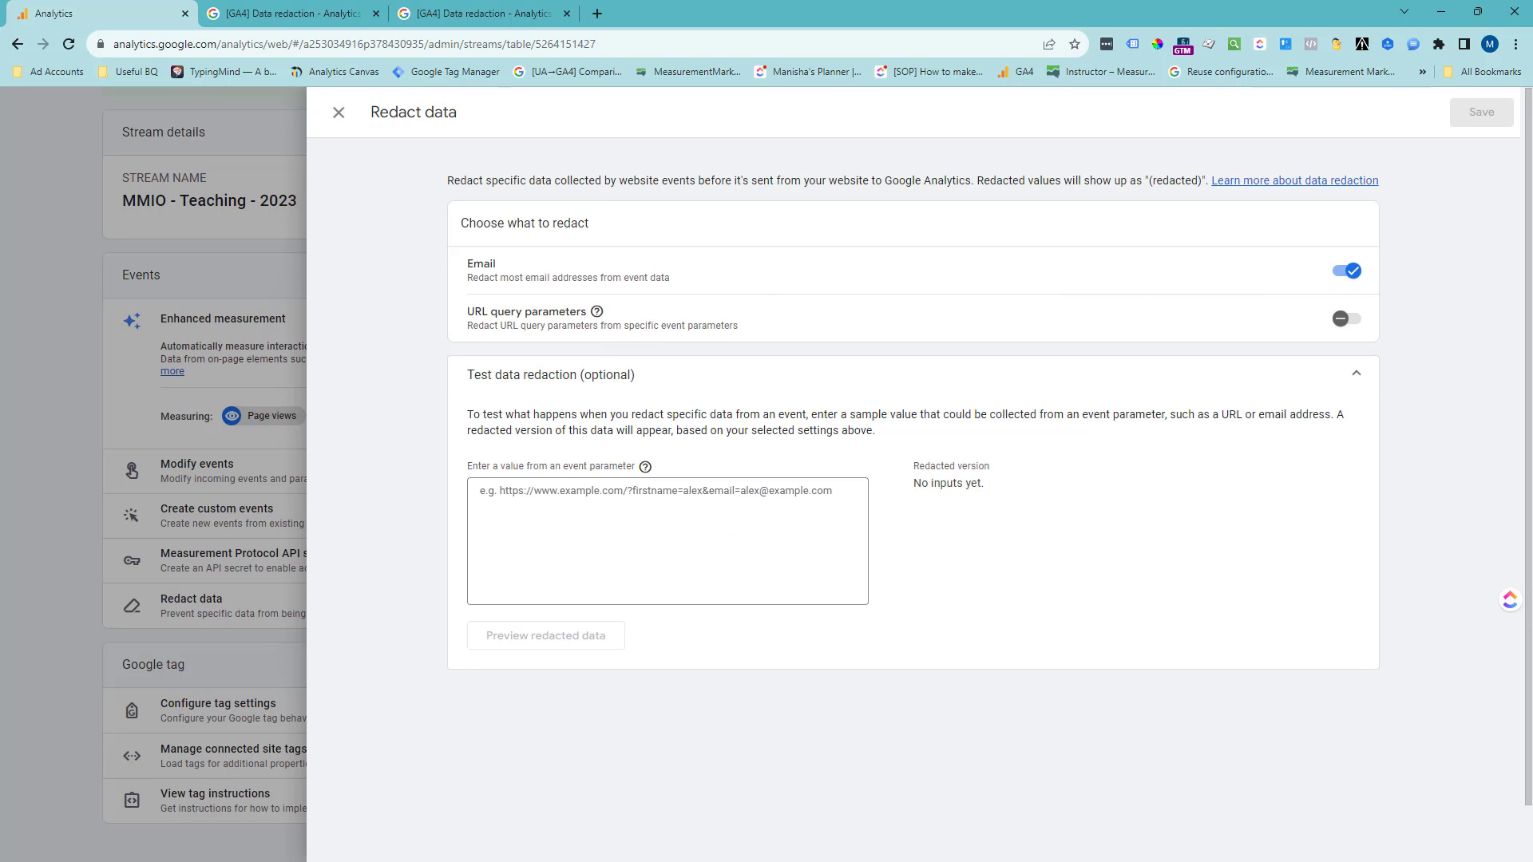
left_click(745, 523)
key("ctrl+v")
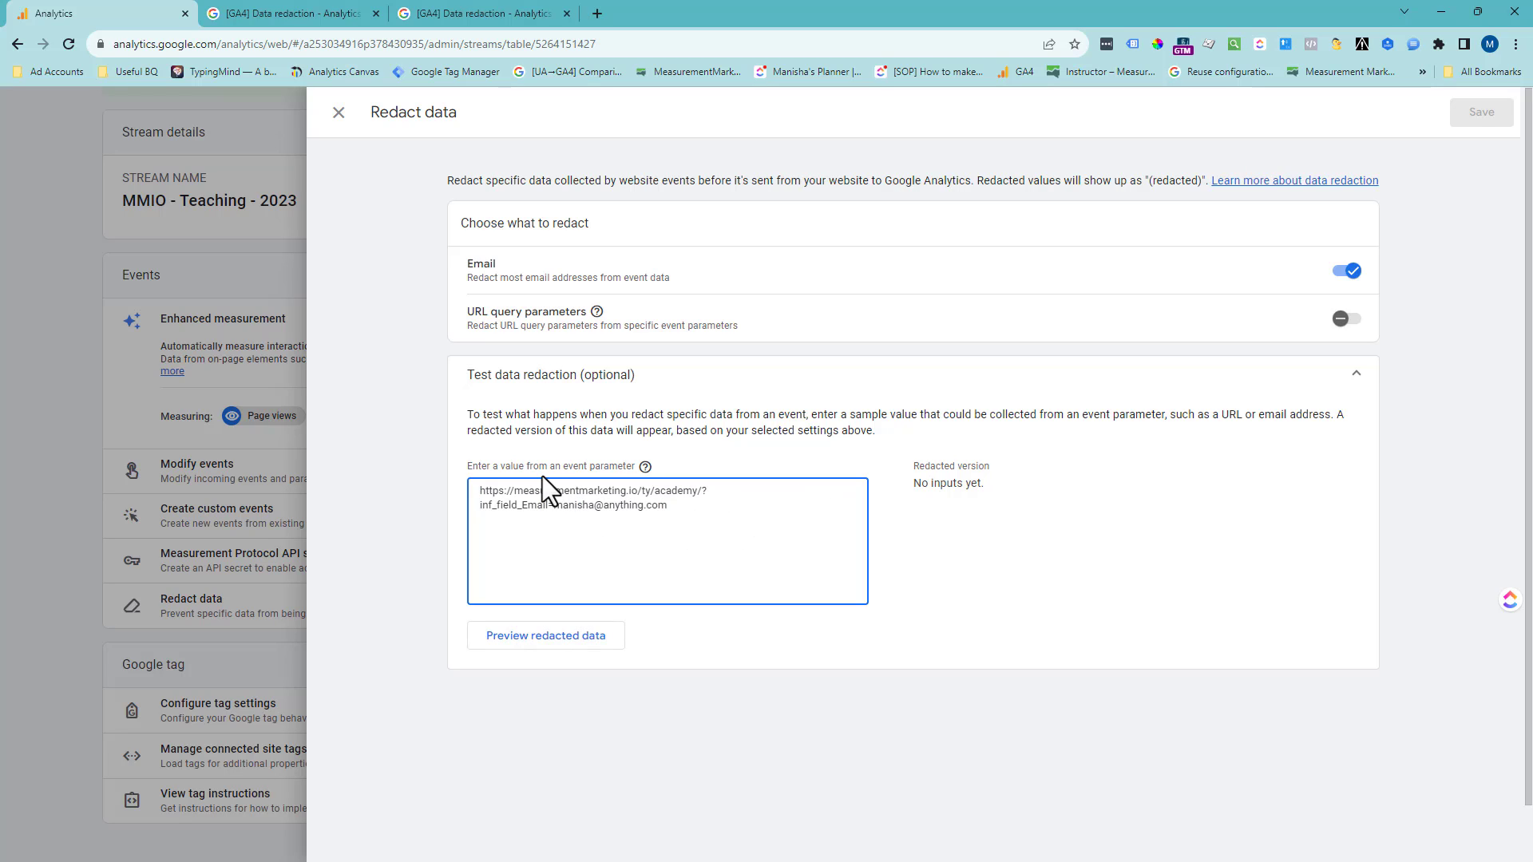
- Preview the redacted version of the test URL and compare its inf_field_Email parameter with the entered value
left_click_drag(484, 493, 715, 489)
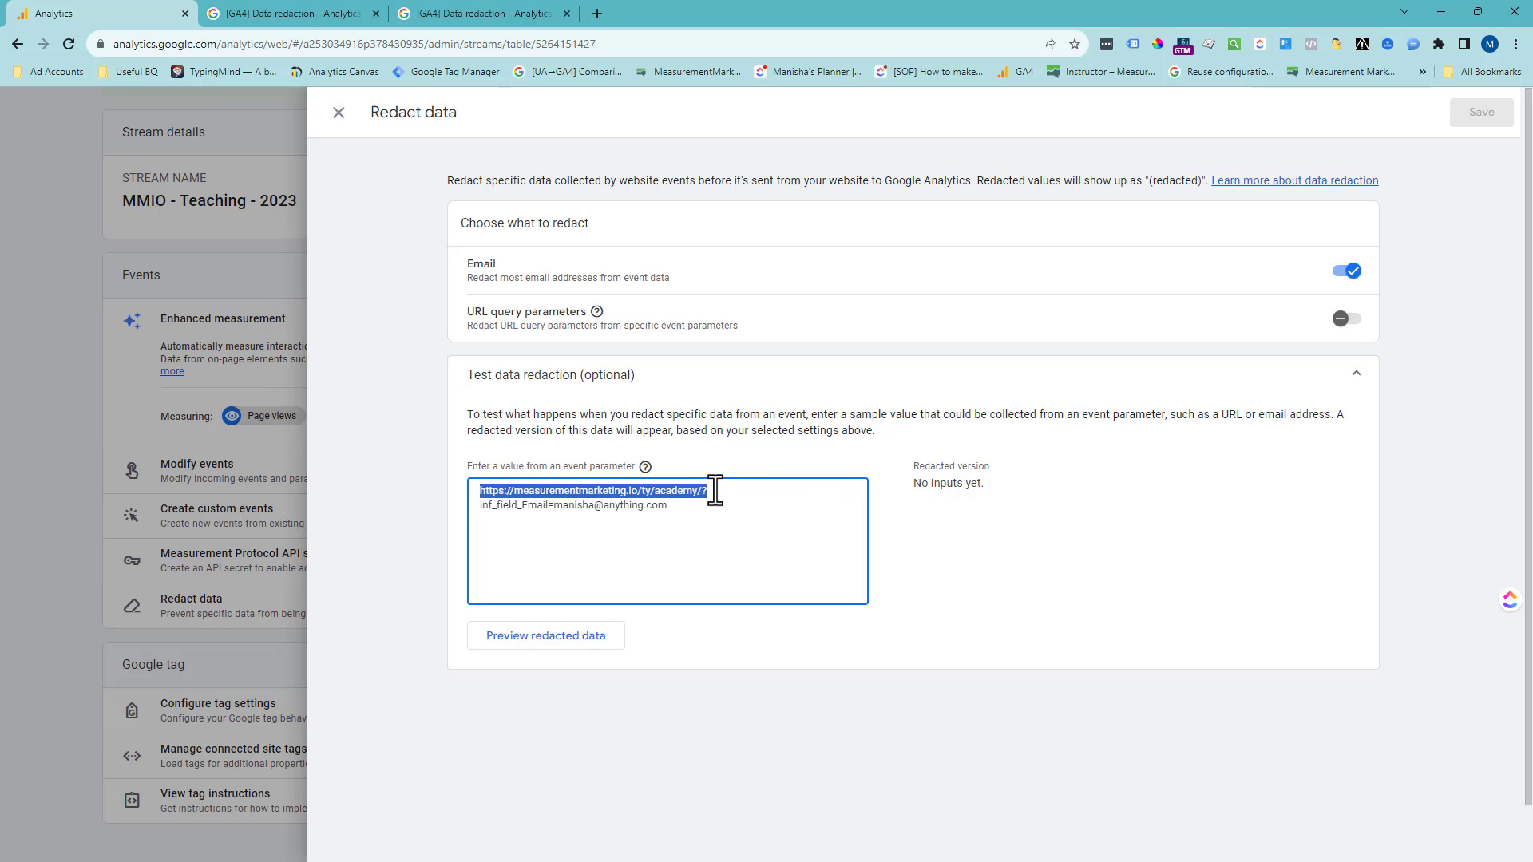
left_click(701, 493)
double_click(701, 492)
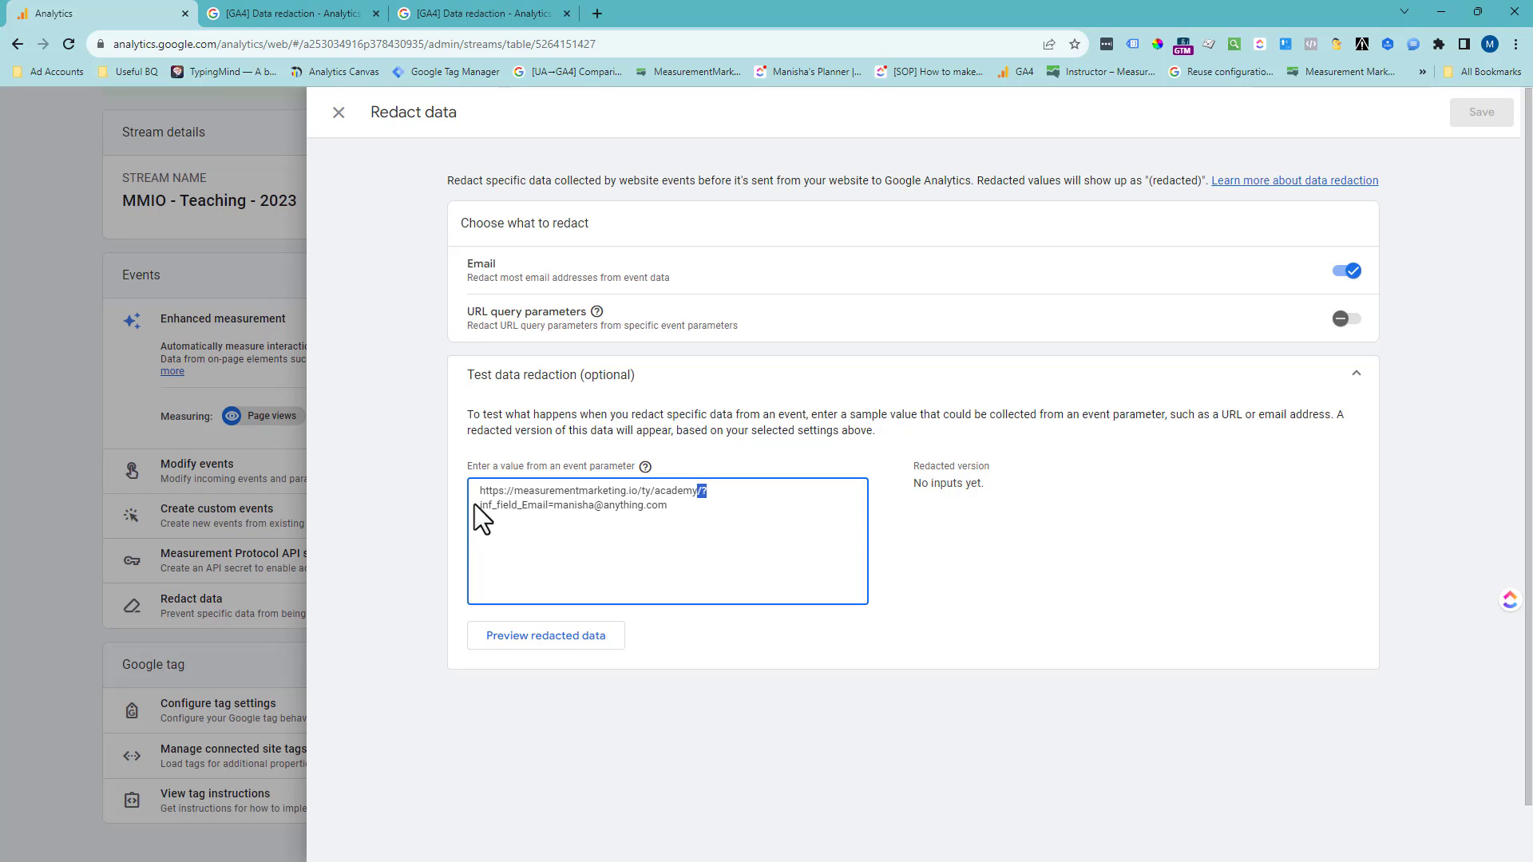
left_click_drag(474, 505, 535, 503)
key("ctrl+z")
left_click(708, 510)
left_click(593, 636)
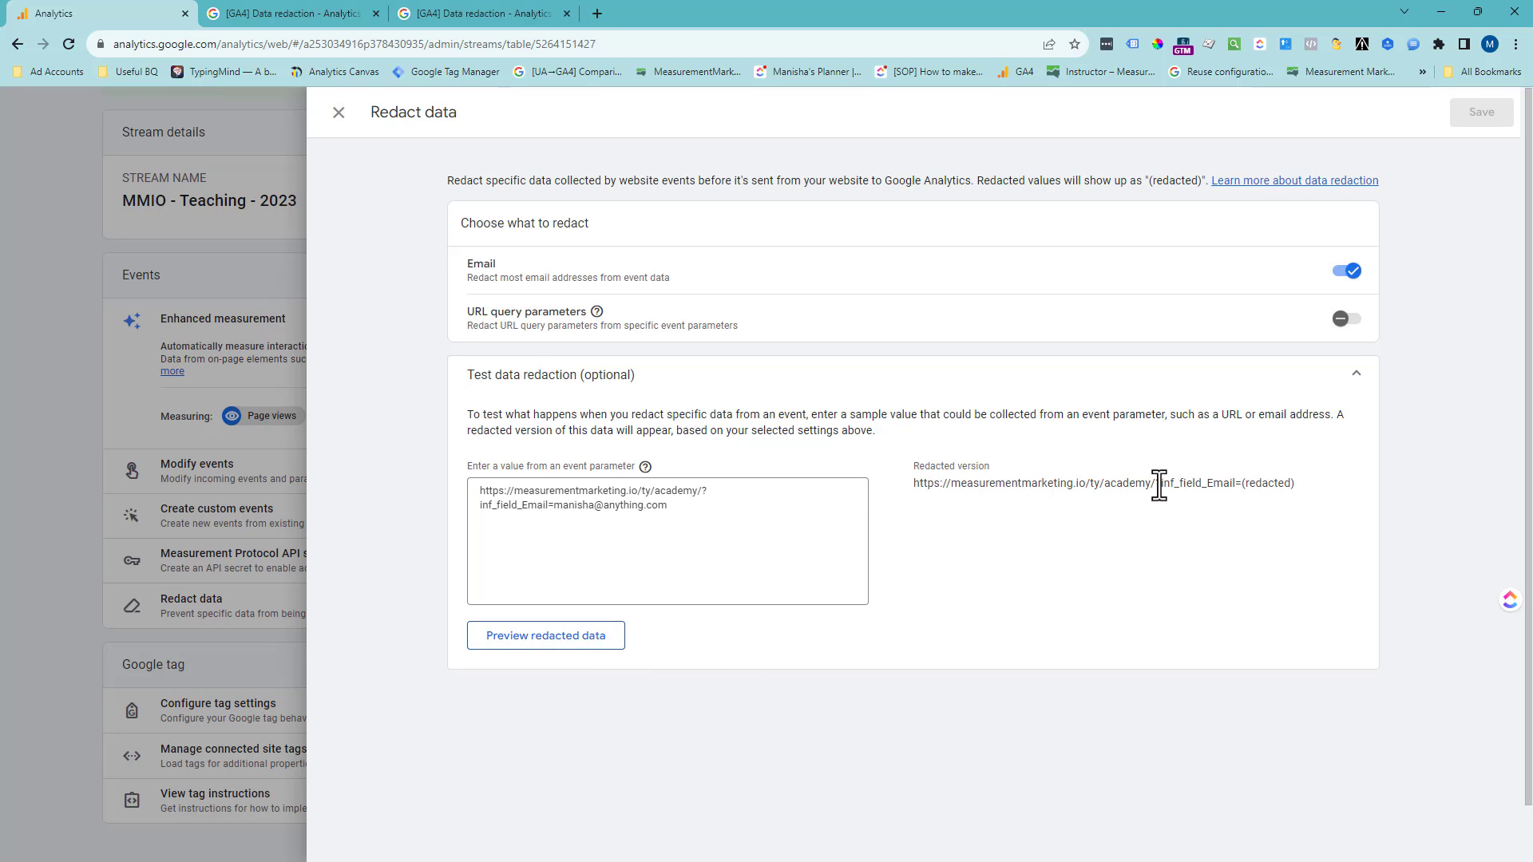
left_click_drag(1151, 483, 1242, 484)
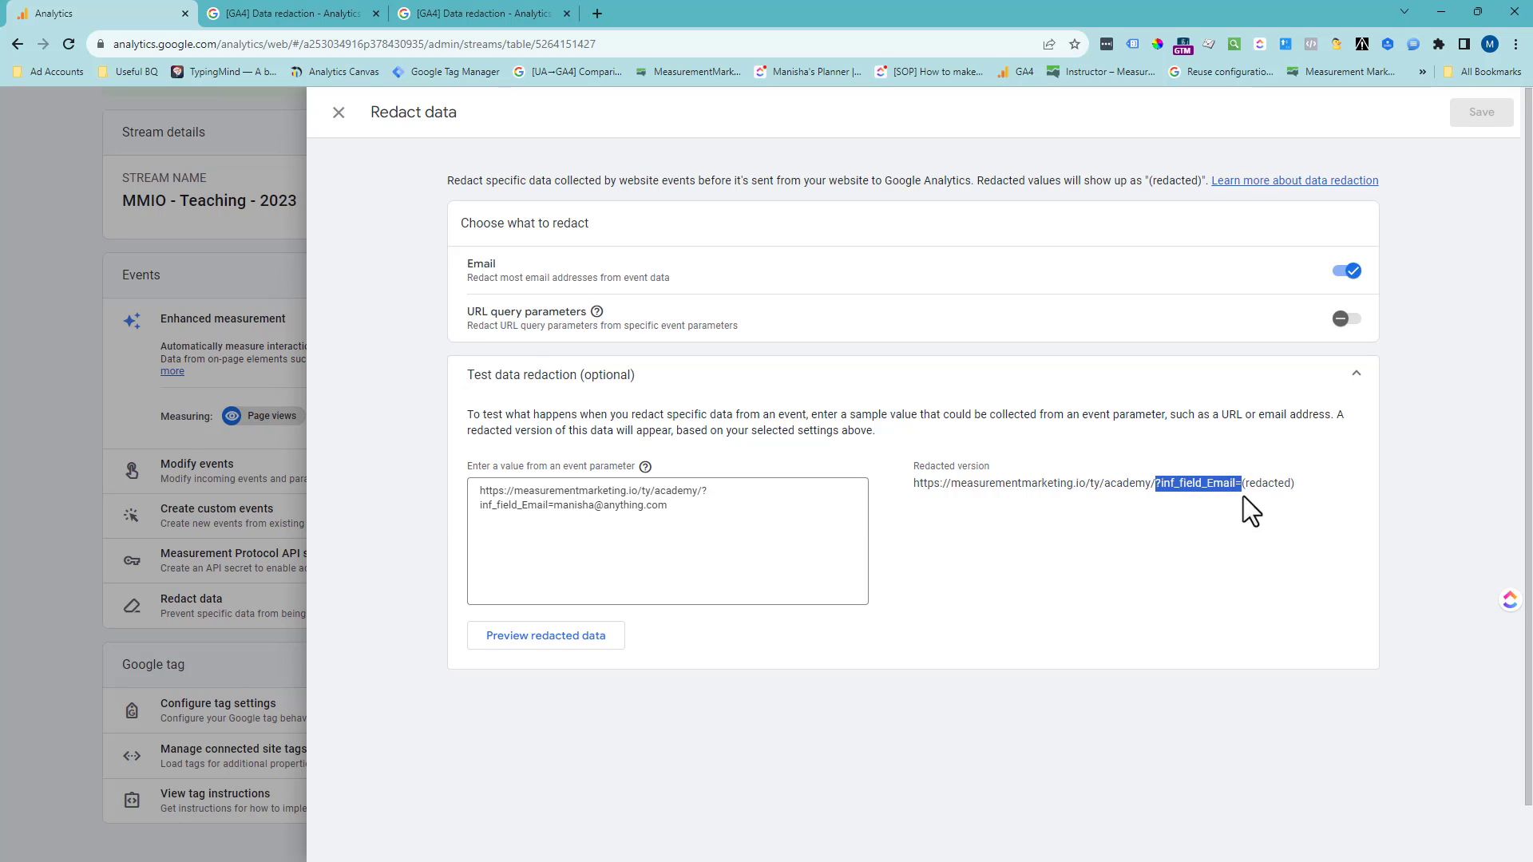
left_click_drag(1296, 483, 1247, 484)
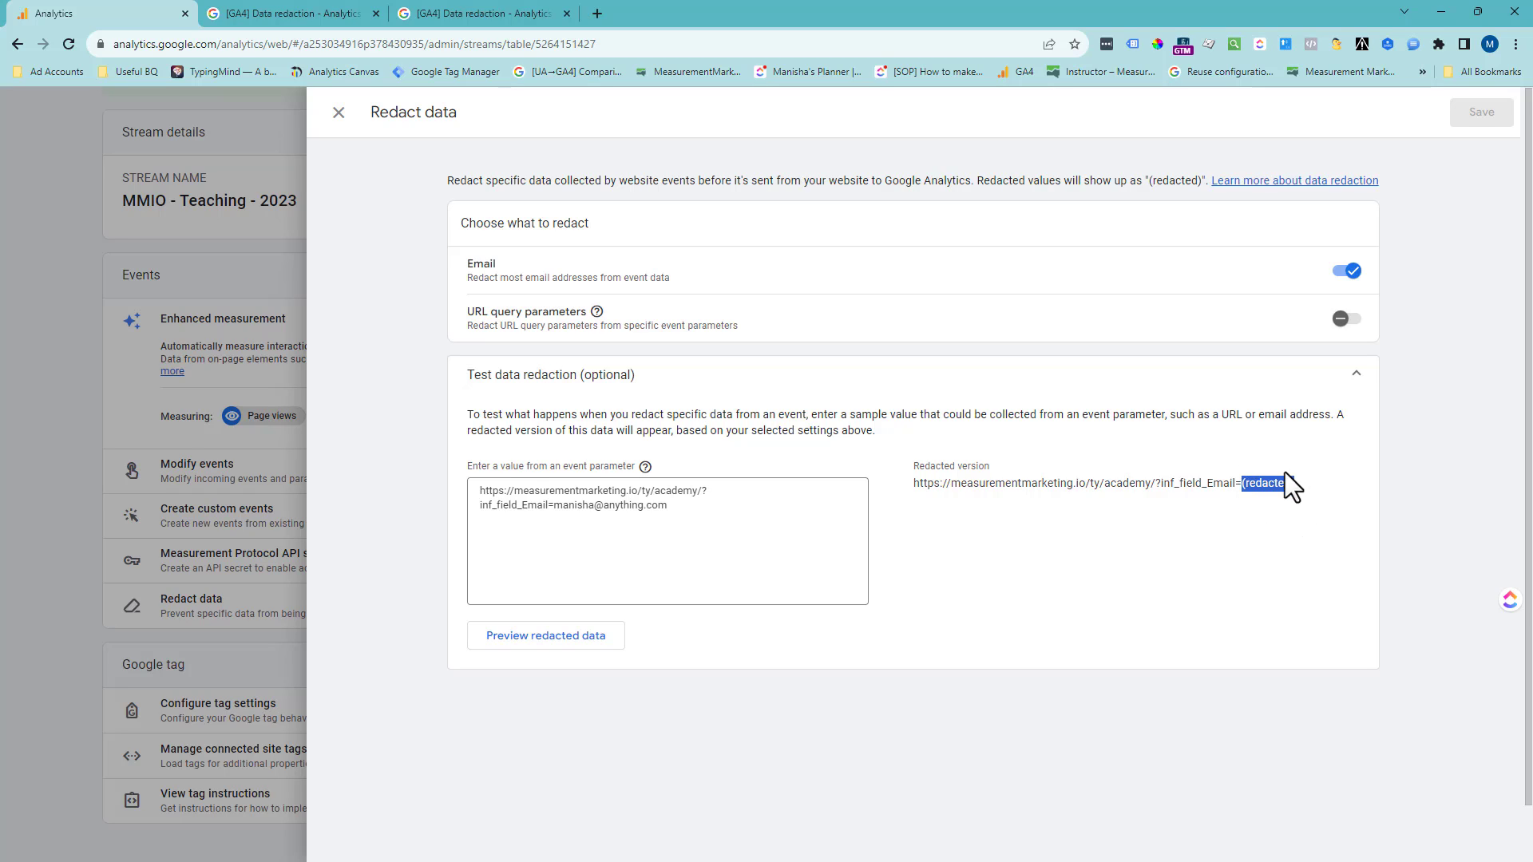
left_click_drag(695, 508, 560, 505)
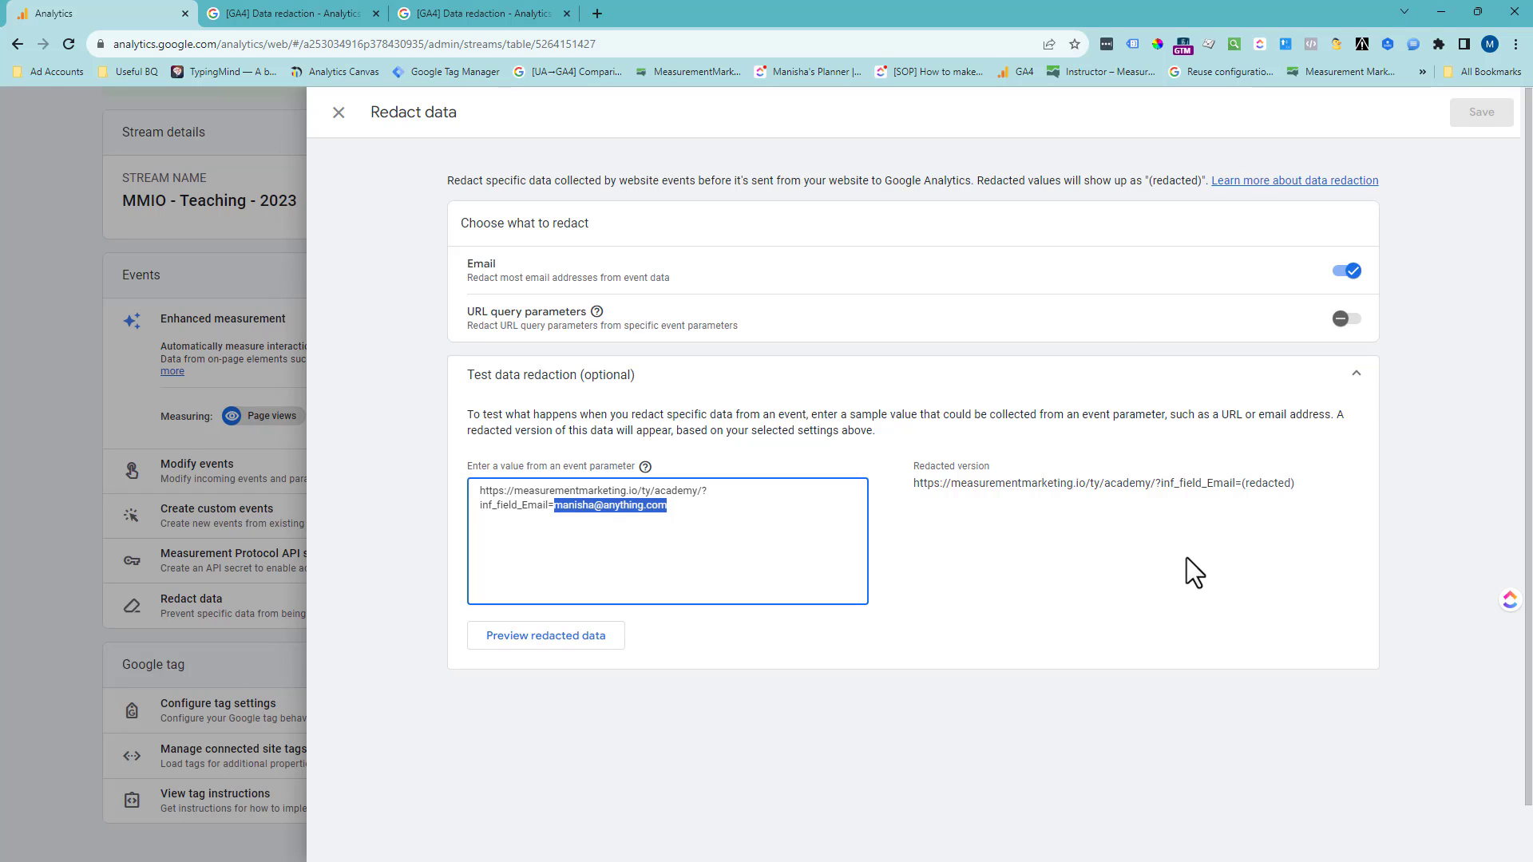
left_click_drag(1301, 483, 986, 478)
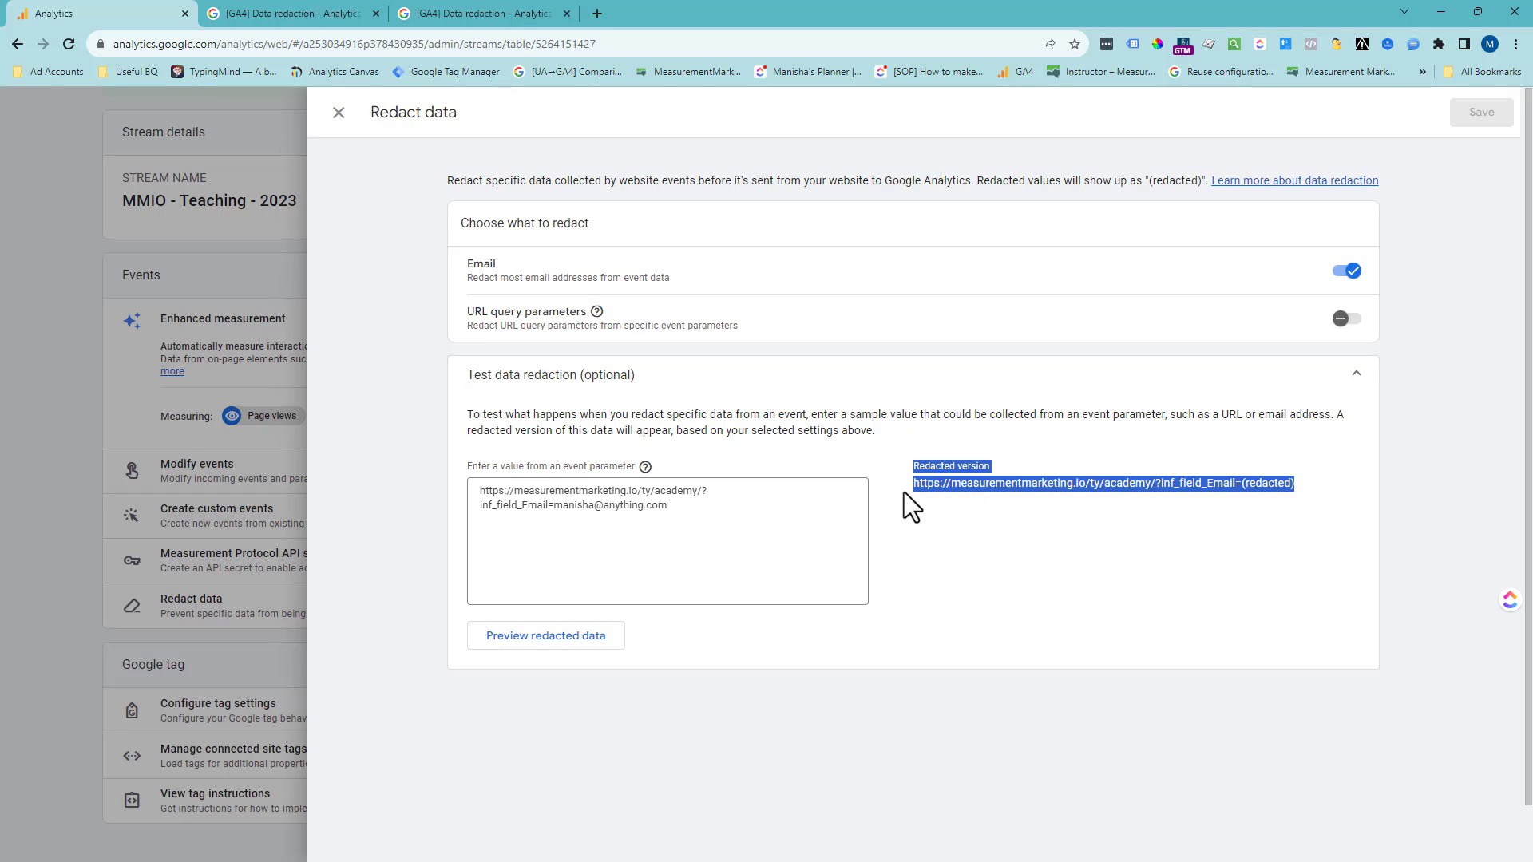
- Replace the @ sign in the test URL's e-mail address with %40 and preview the redacted data
left_click(605, 506)
key("BackSpace")
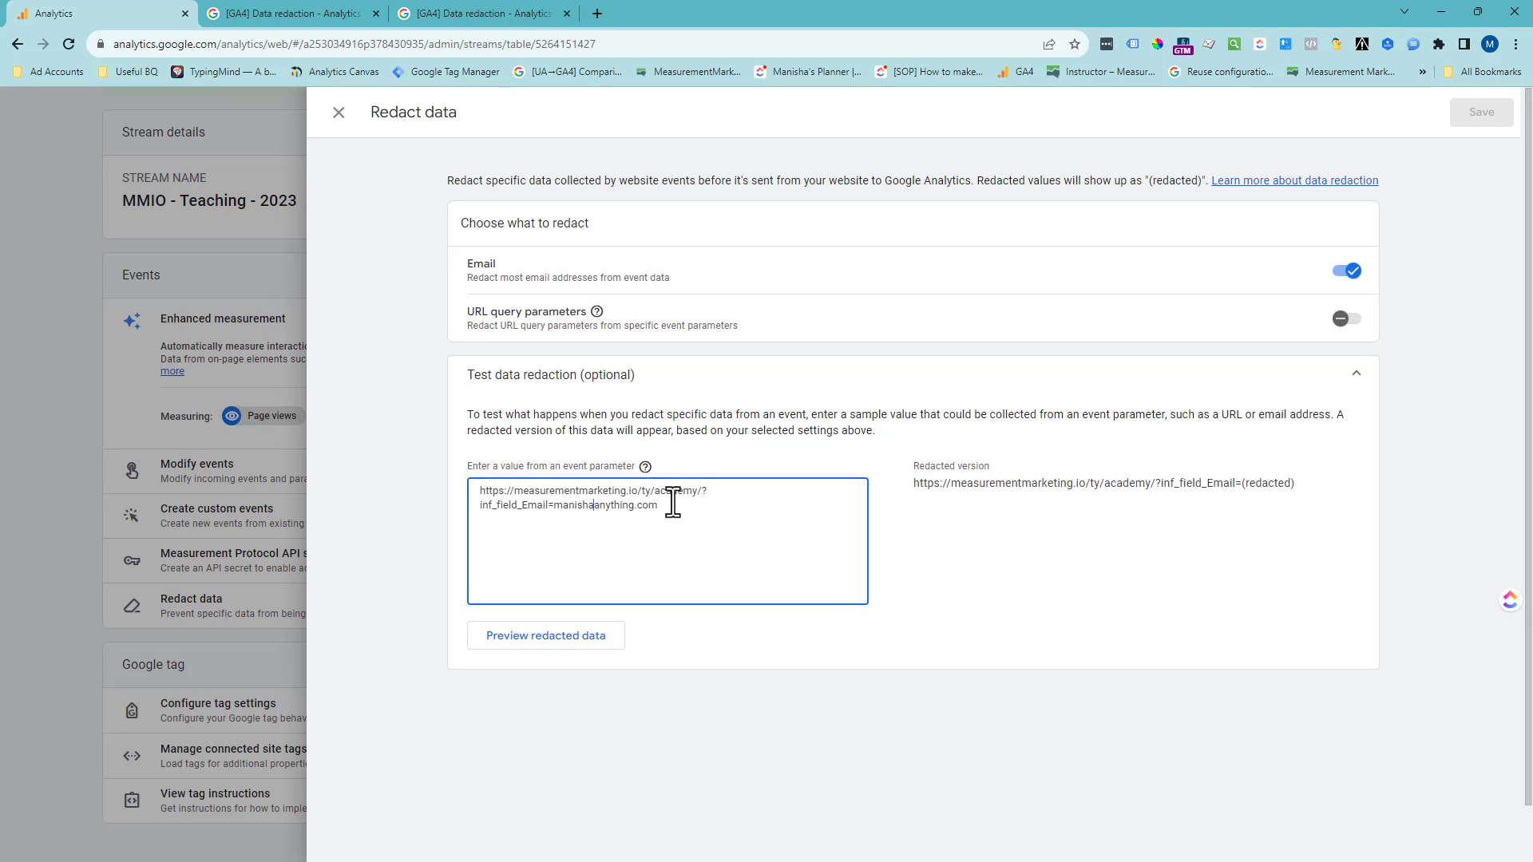
type("%40")
left_click(549, 643)
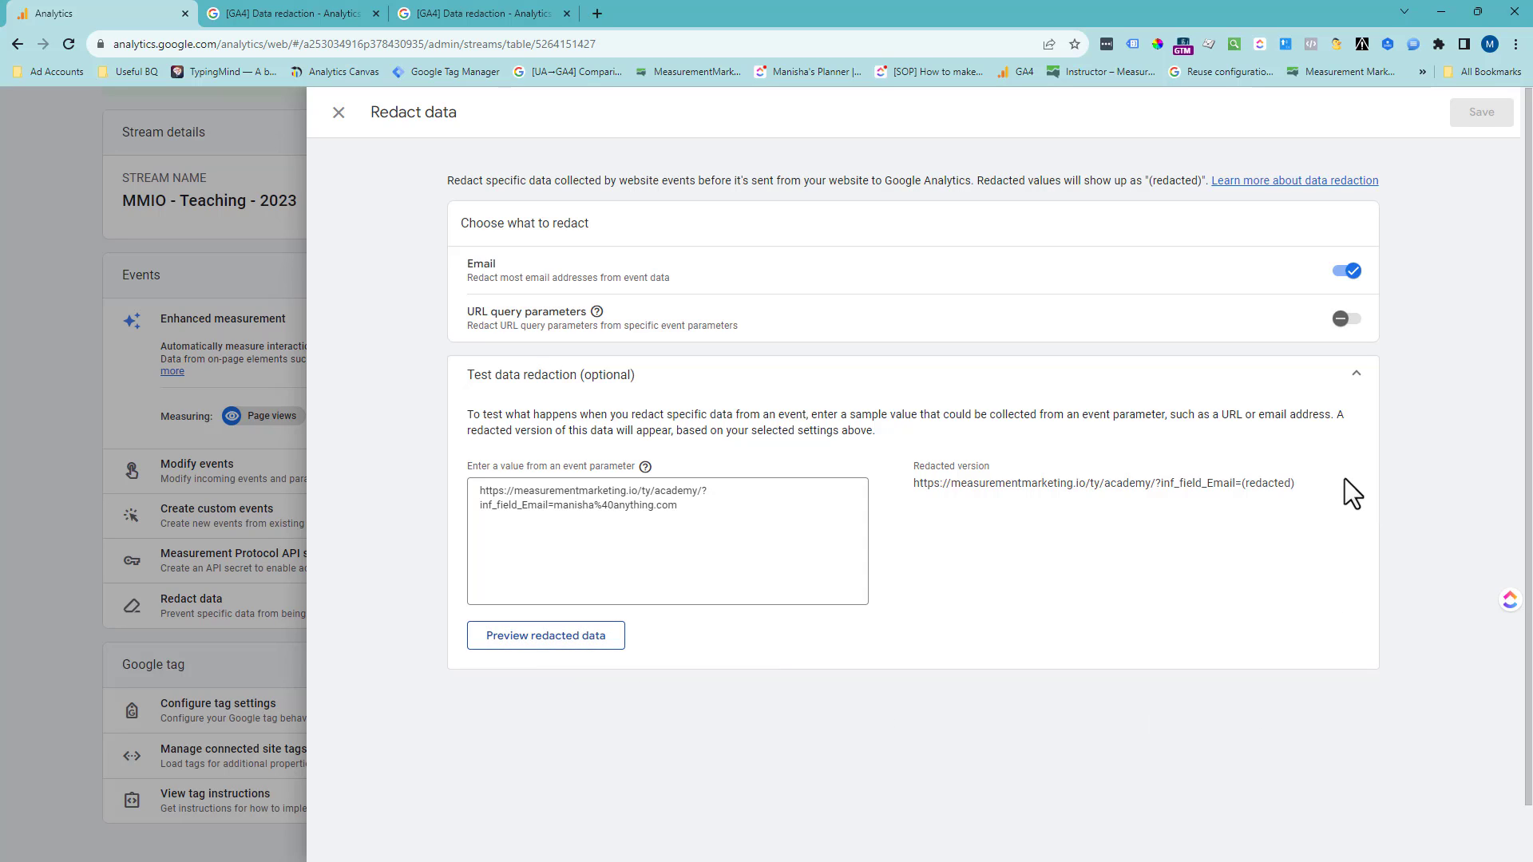
- Replace the whole test value with the word "test" and preview the redacted data
left_click_drag(705, 506, 439, 496)
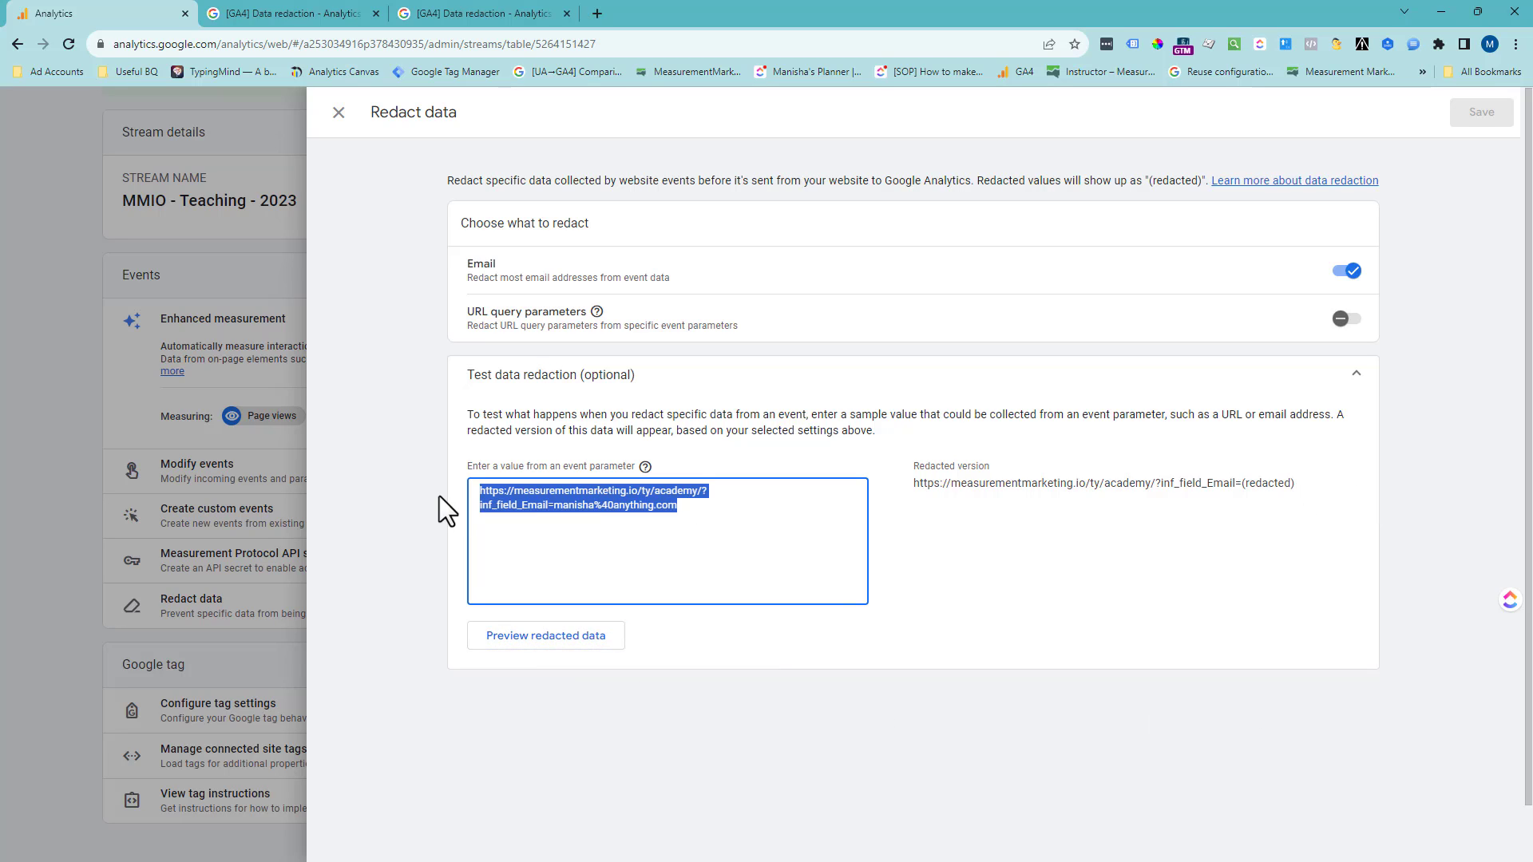
key("BackSpace")
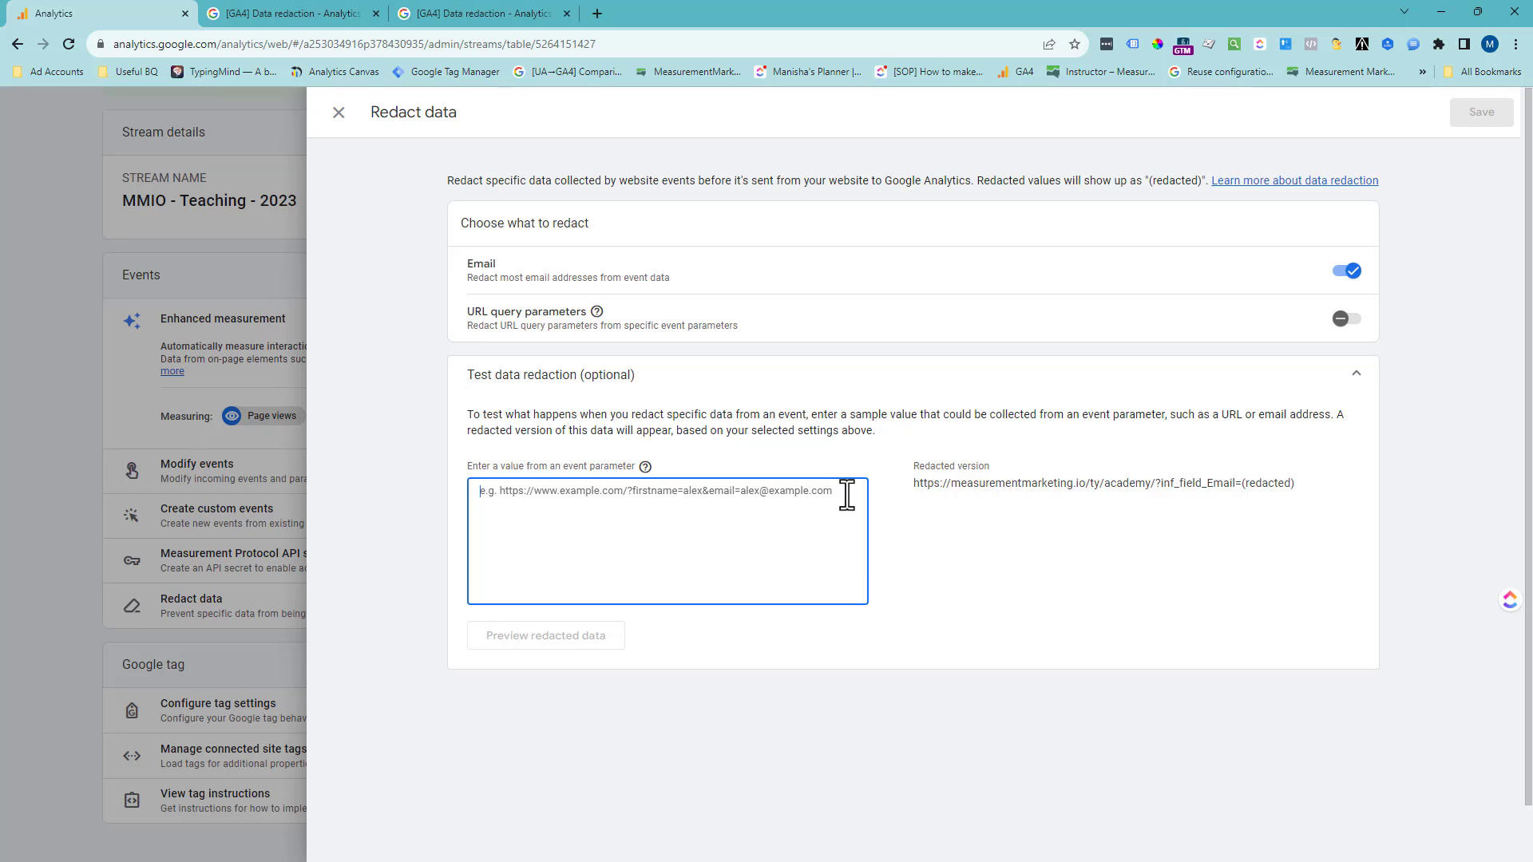
type("test")
left_click(546, 638)
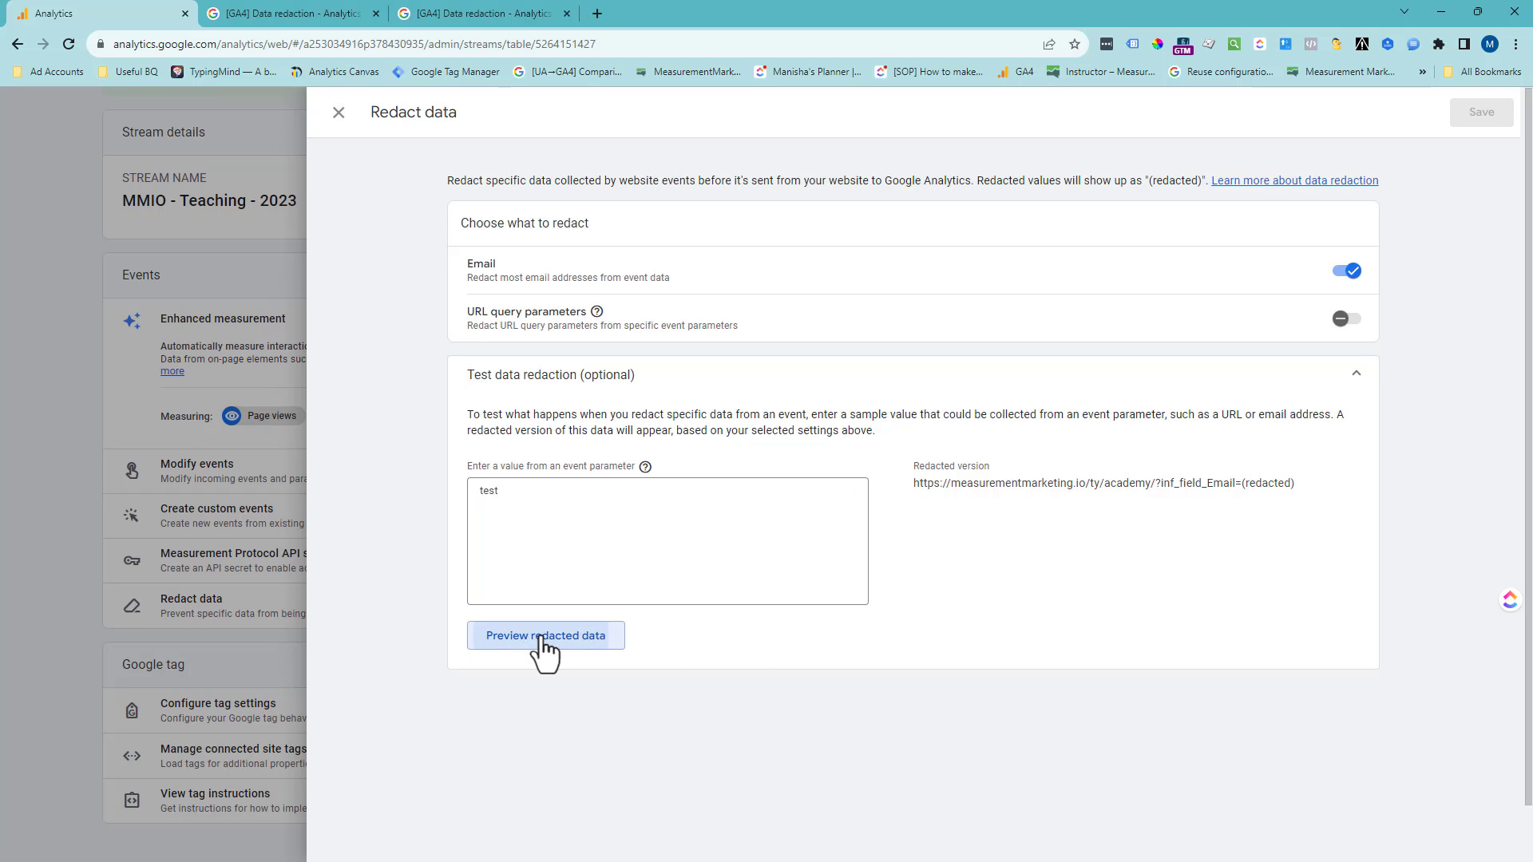
- Put the academy URL back as the test value, encode its @ sign as %40, and preview the redaction again
left_click_drag(605, 511, 433, 485)
key("ctrl+v")
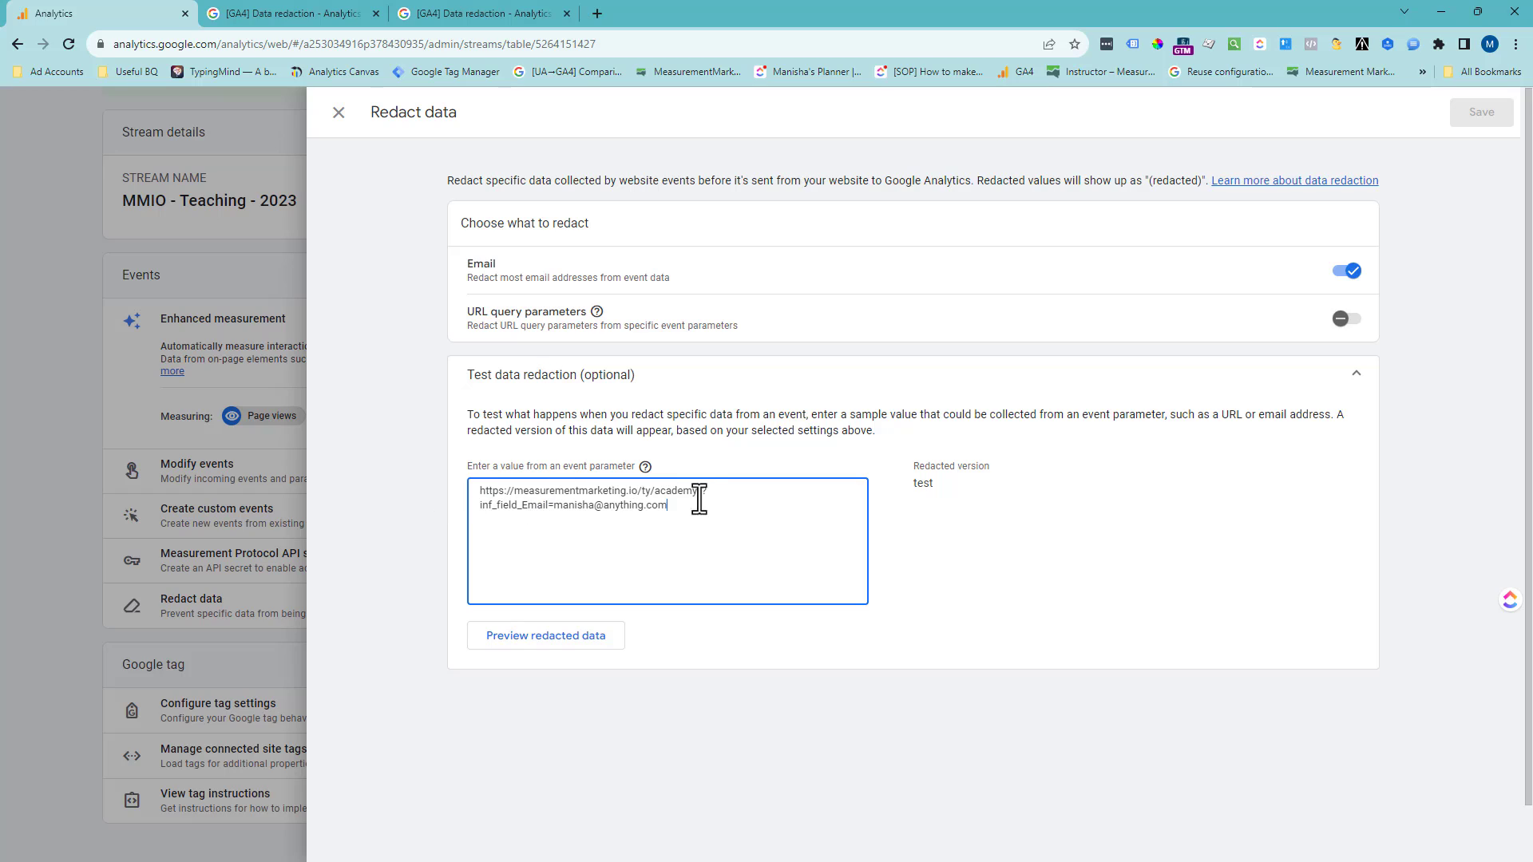
left_click(603, 506)
key("BackSpace")
type("%40")
left_click(572, 639)
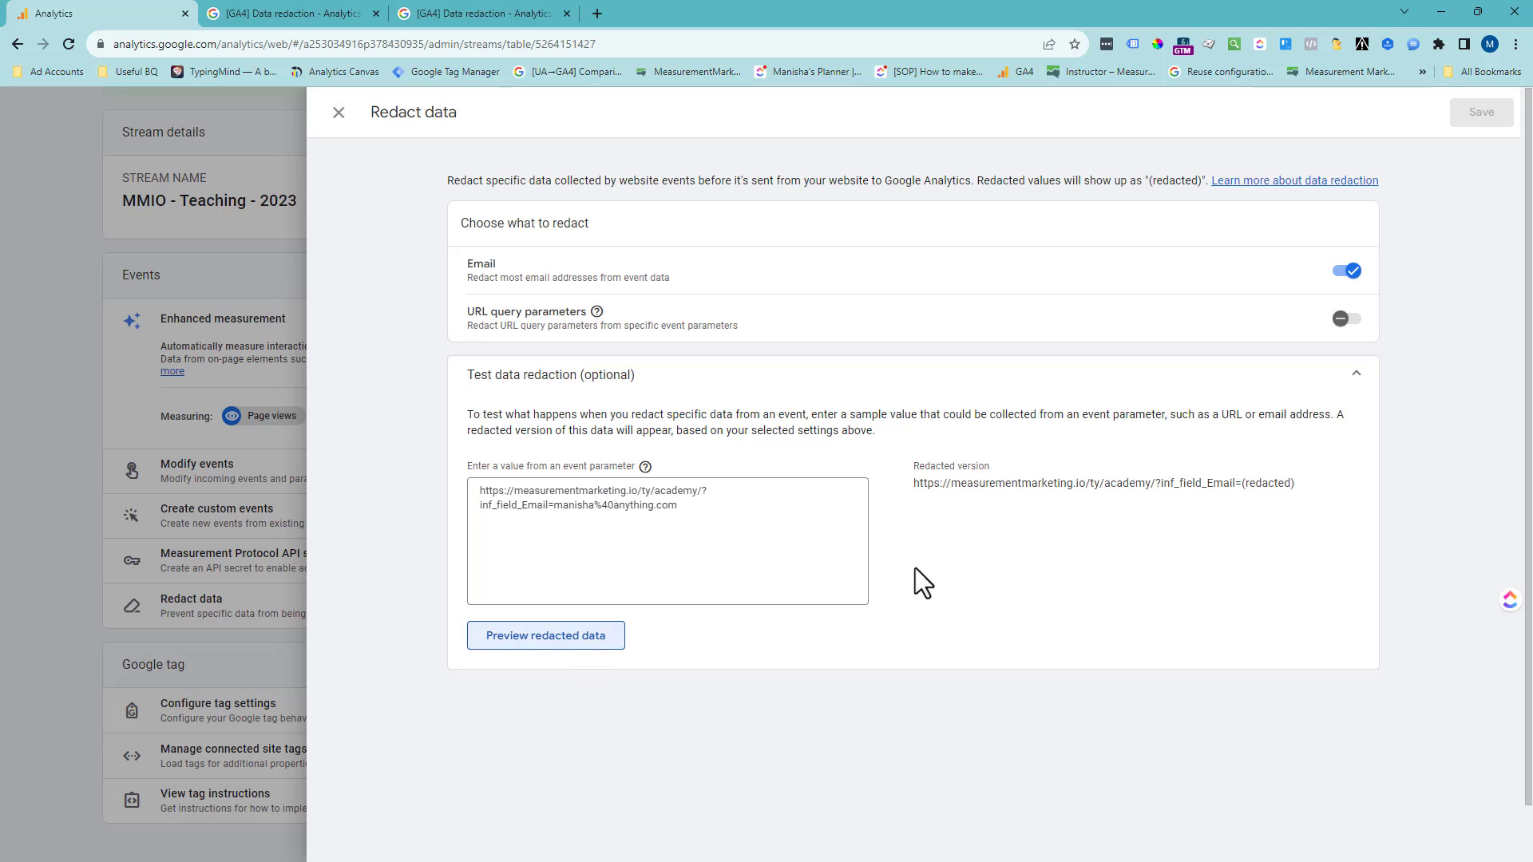
left_click_drag(1236, 483, 1296, 484)
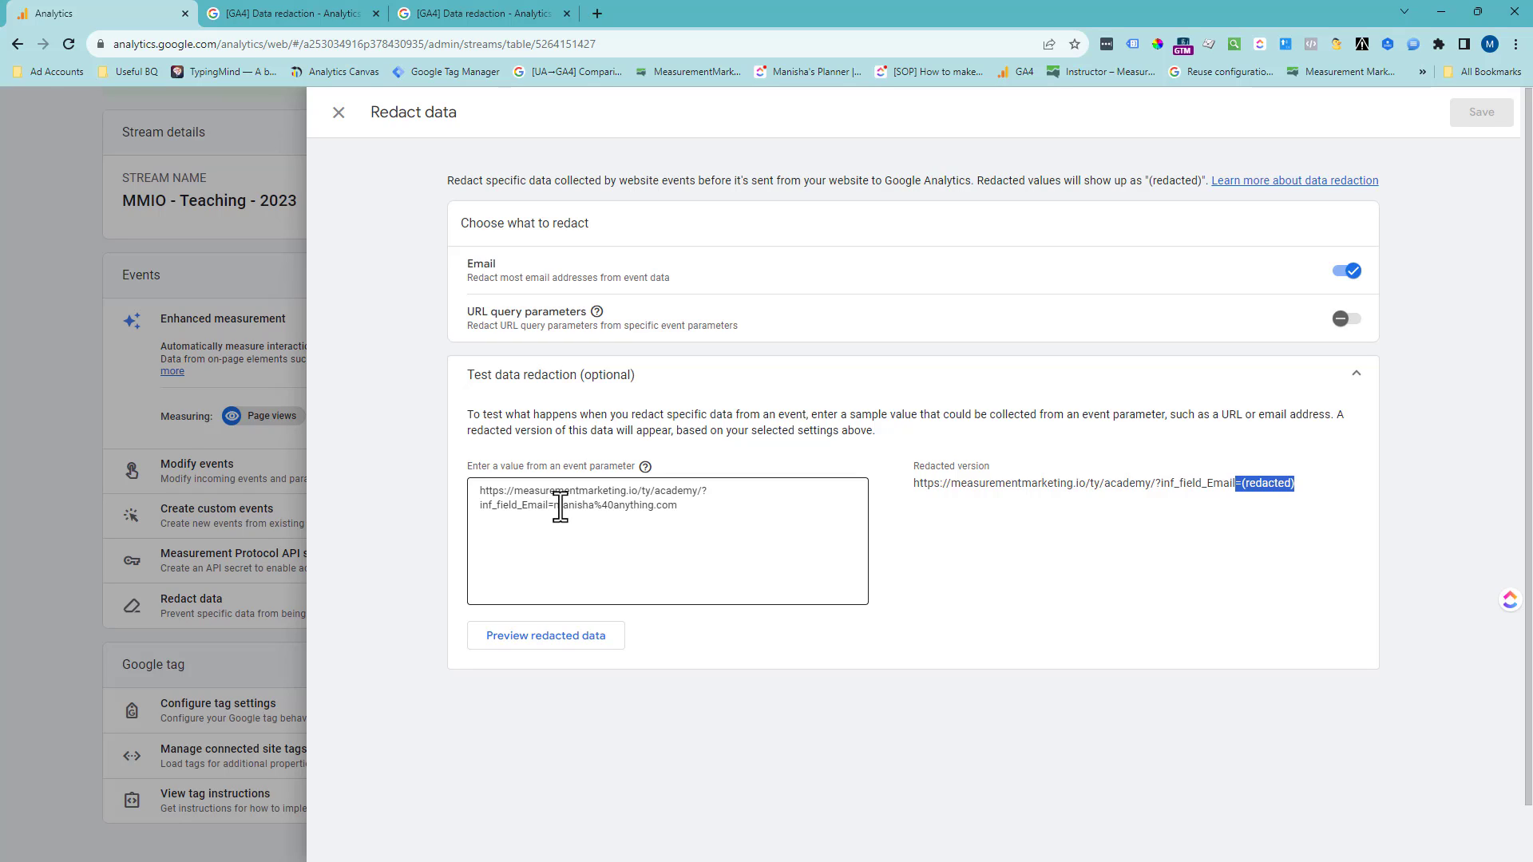
- Rename the test URL's inf_field_Email parameter to abc, preview the redacted data and compare it with the entered value
left_click_drag(554, 505, 471, 511)
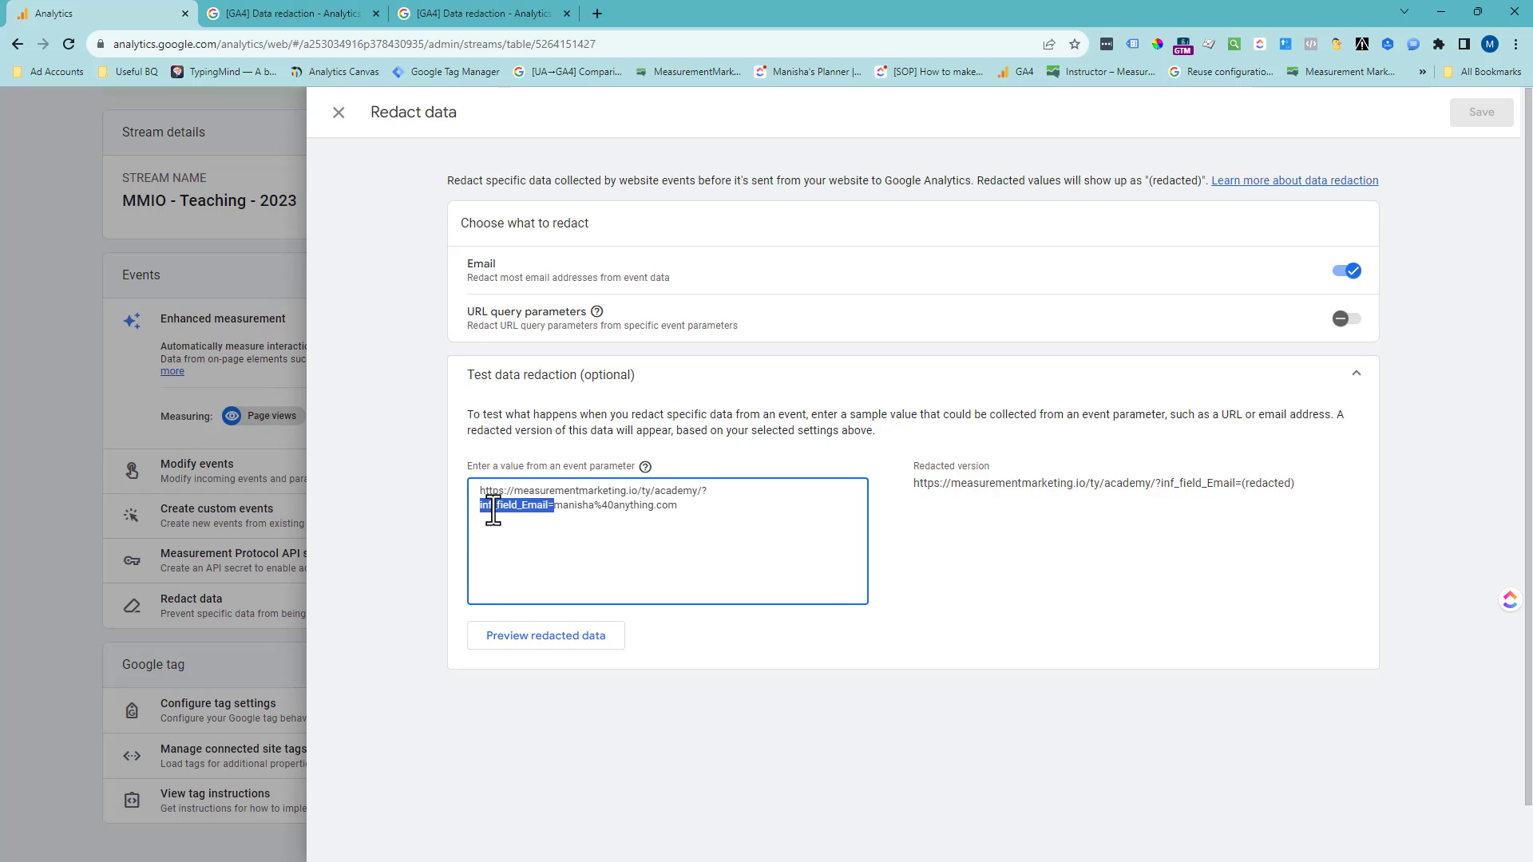
left_click(492, 506)
left_click_drag(547, 506, 476, 505)
type("abc")
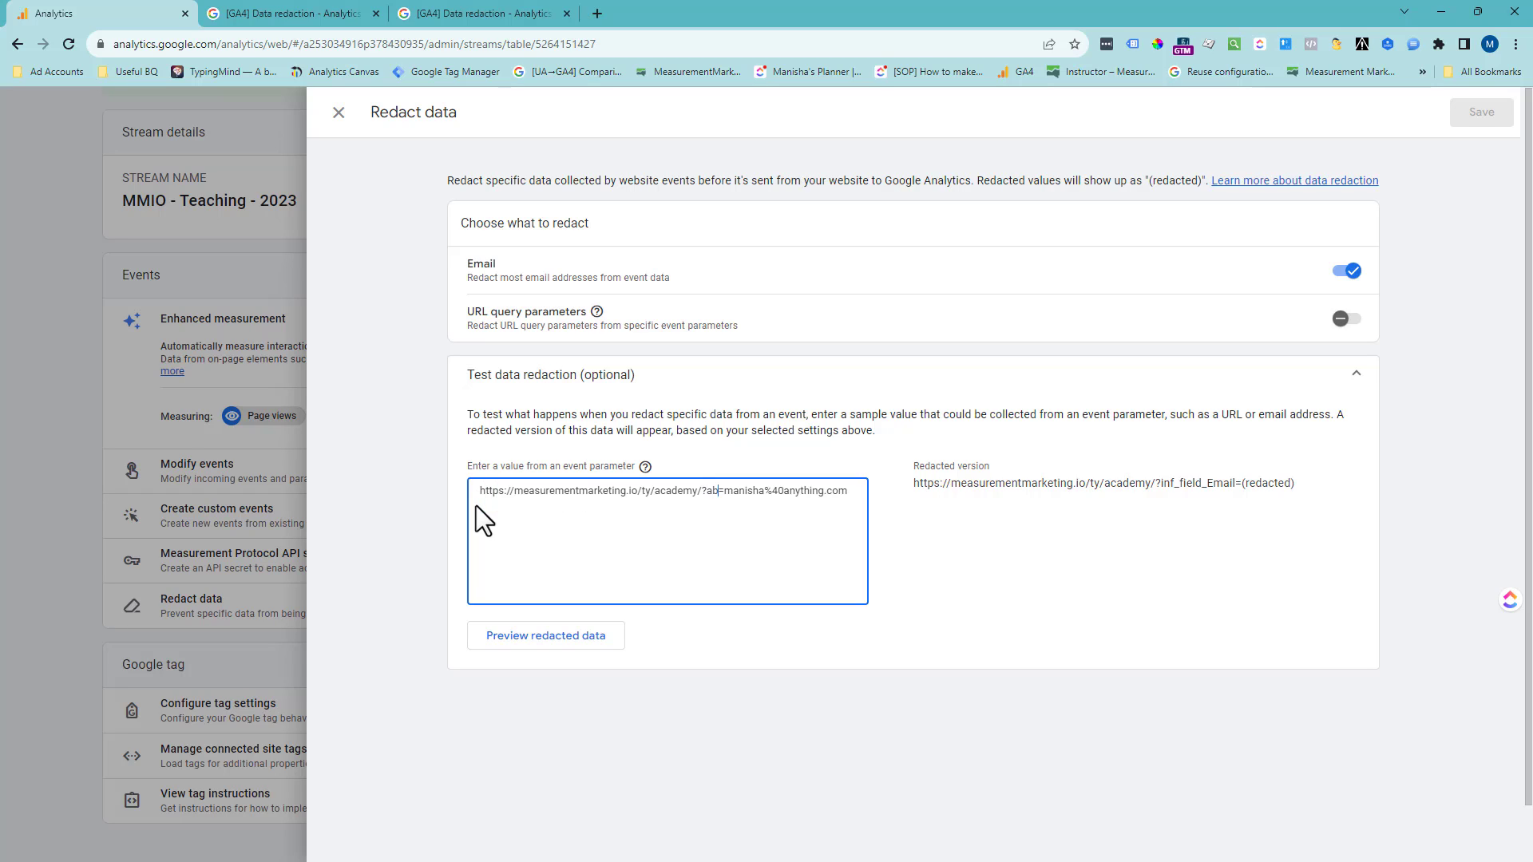
left_click(581, 639)
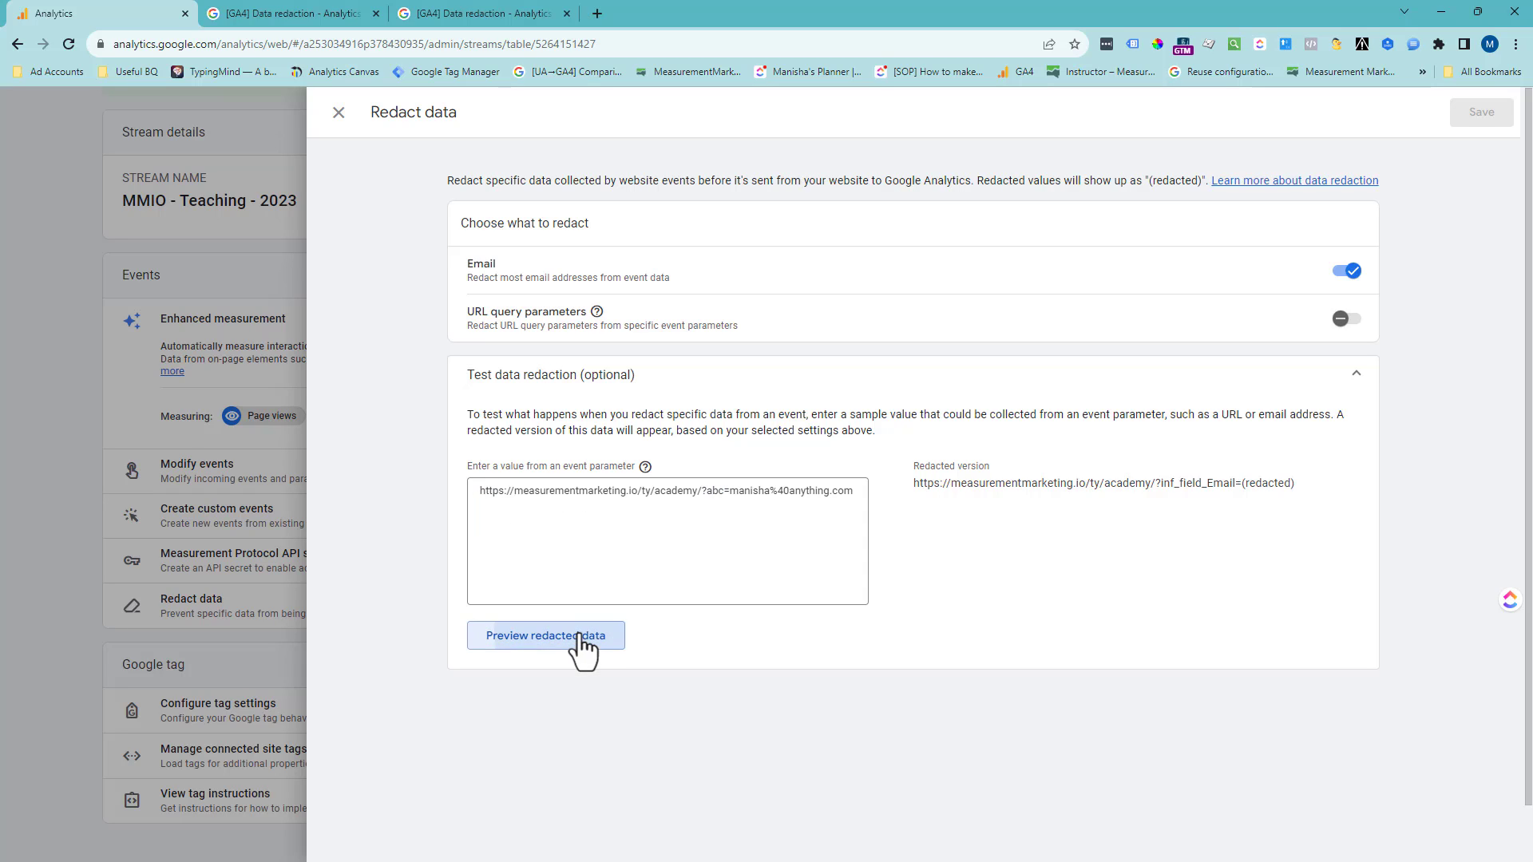
left_click_drag(1168, 482, 1253, 481)
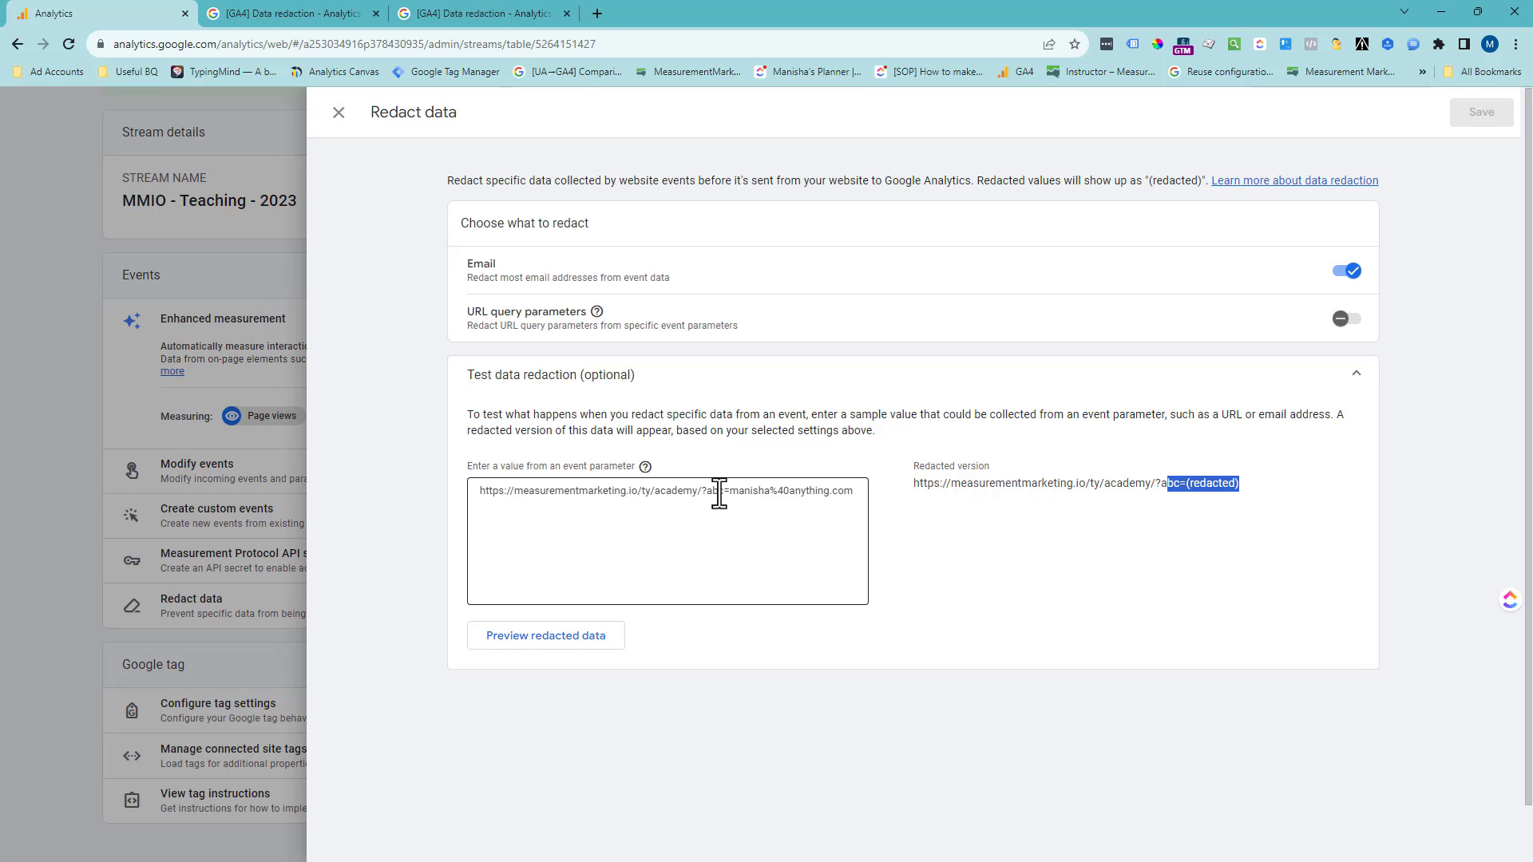
left_click_drag(729, 490, 852, 490)
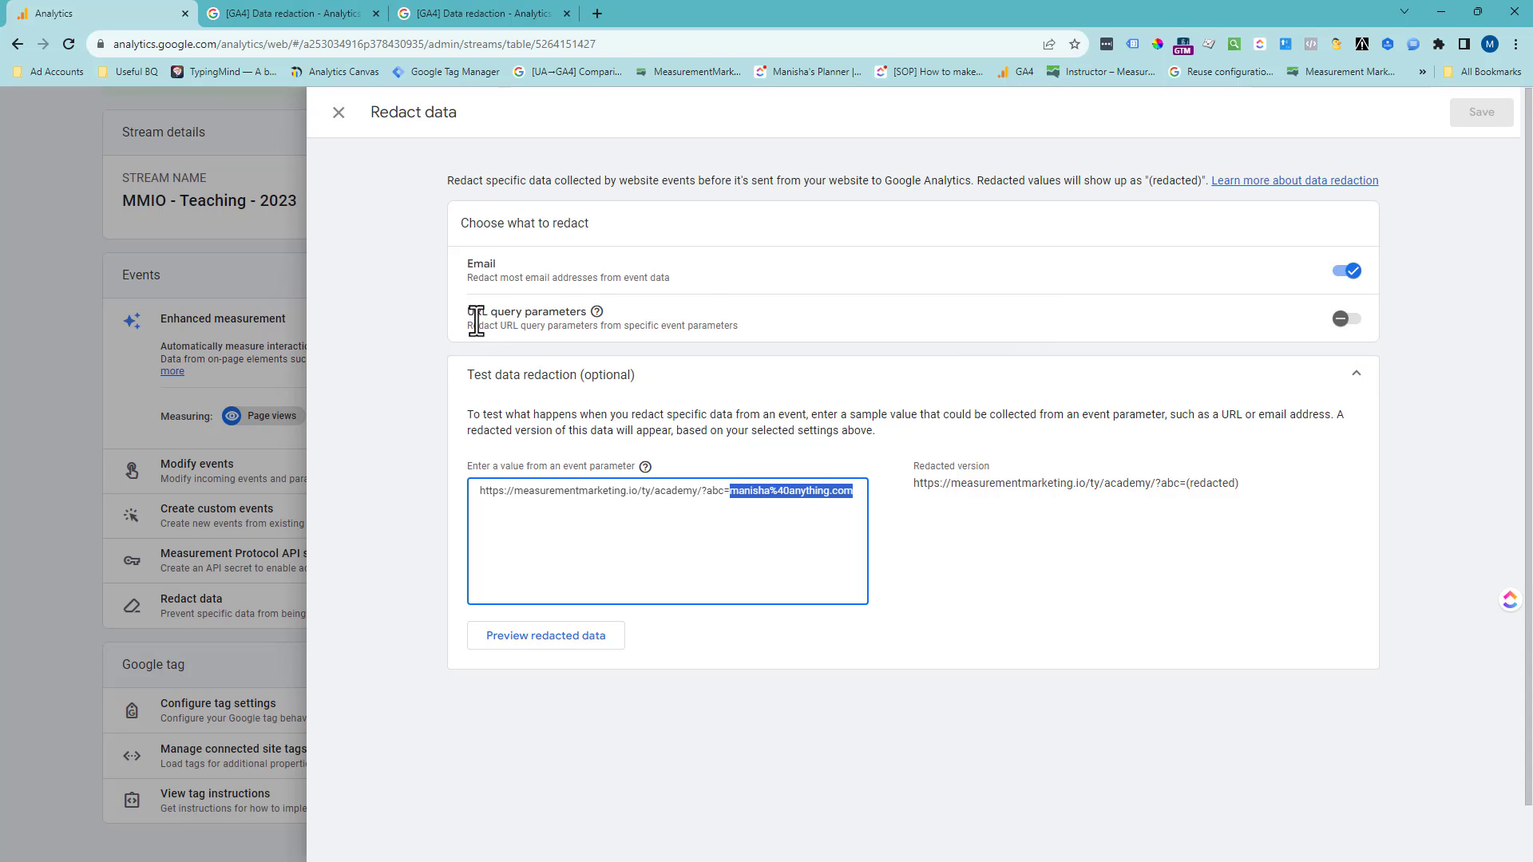
- Turn on URL query parameter redaction and append firstname and lastname parameters with a sample person's name to the test URL
left_click_drag(466, 313, 582, 300)
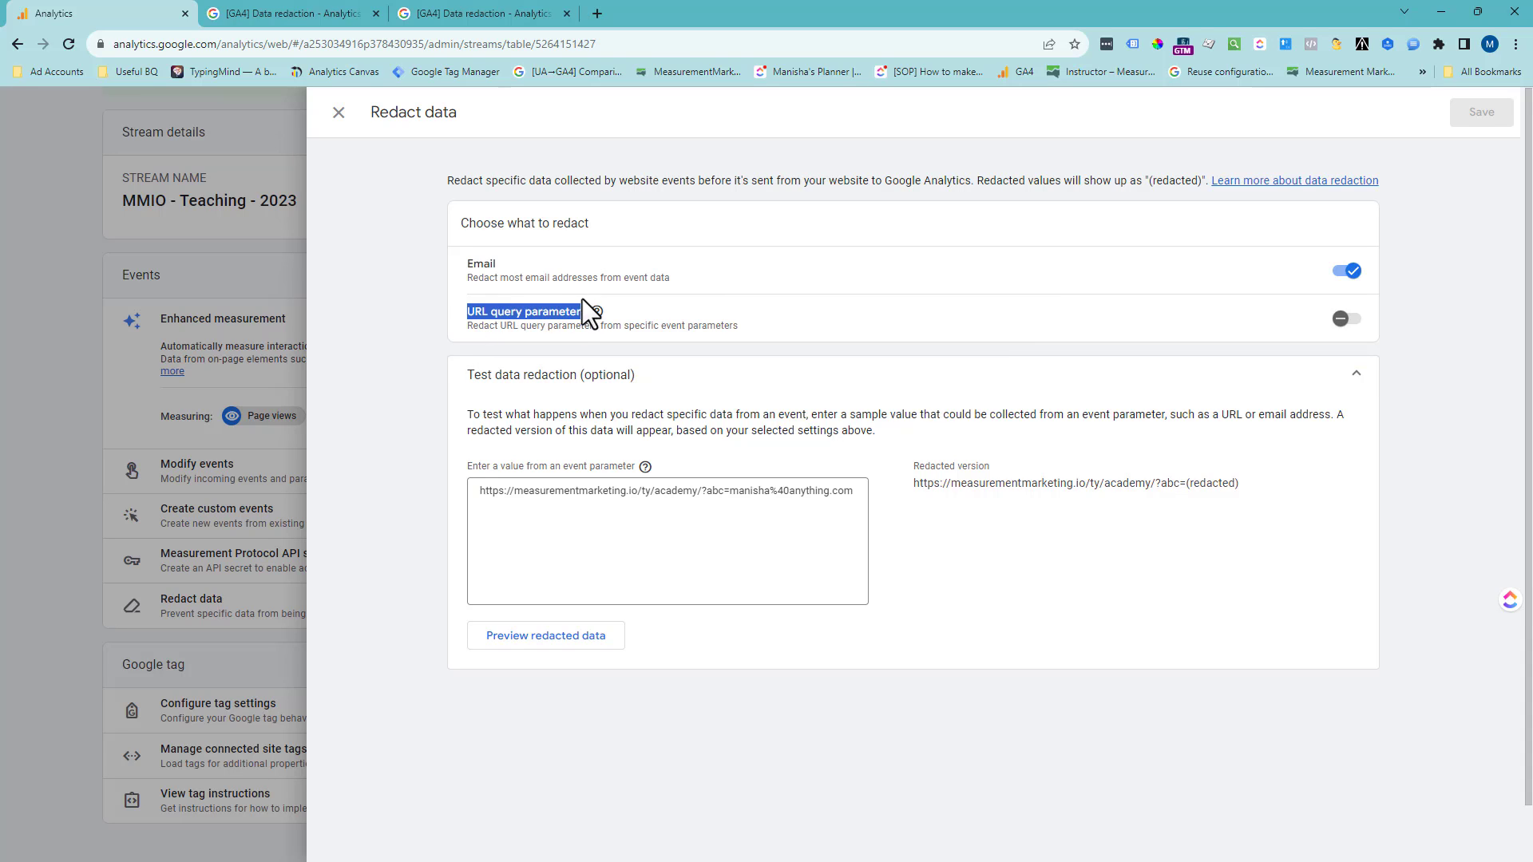
left_click(1349, 319)
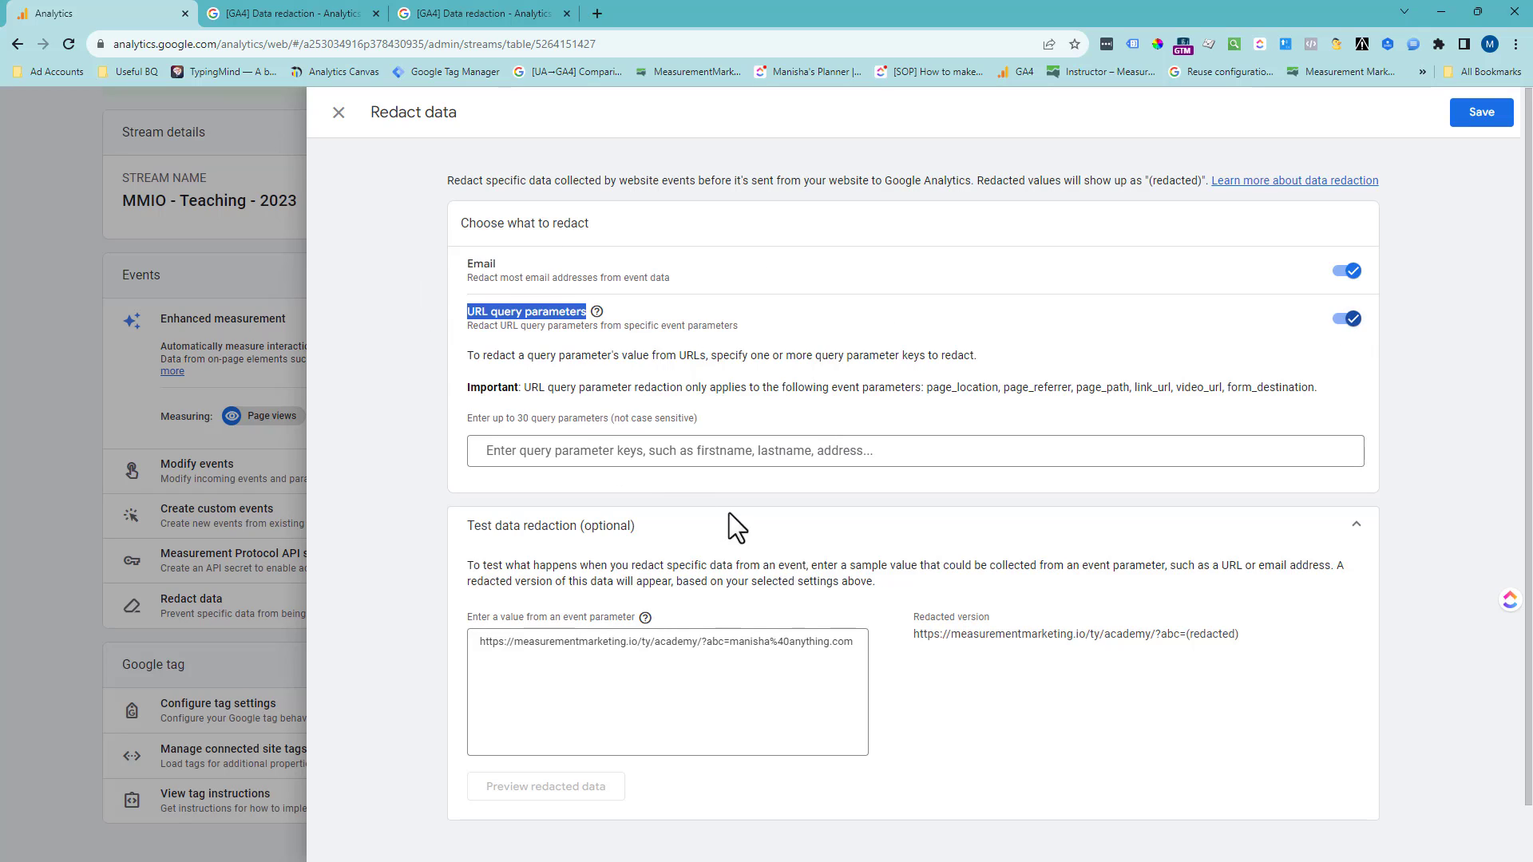
left_click(860, 639)
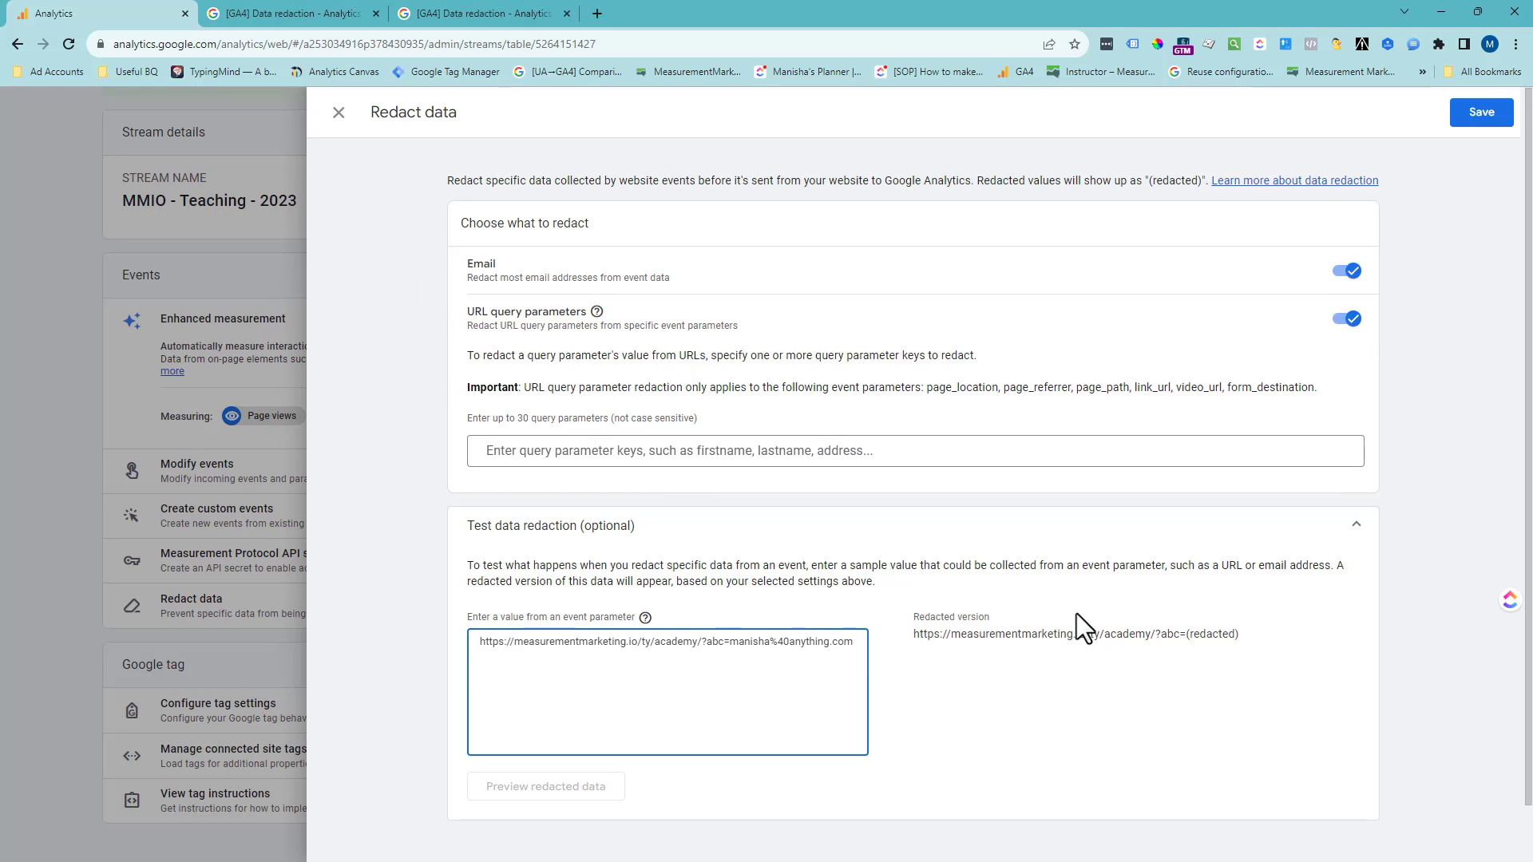
type("&firstna")
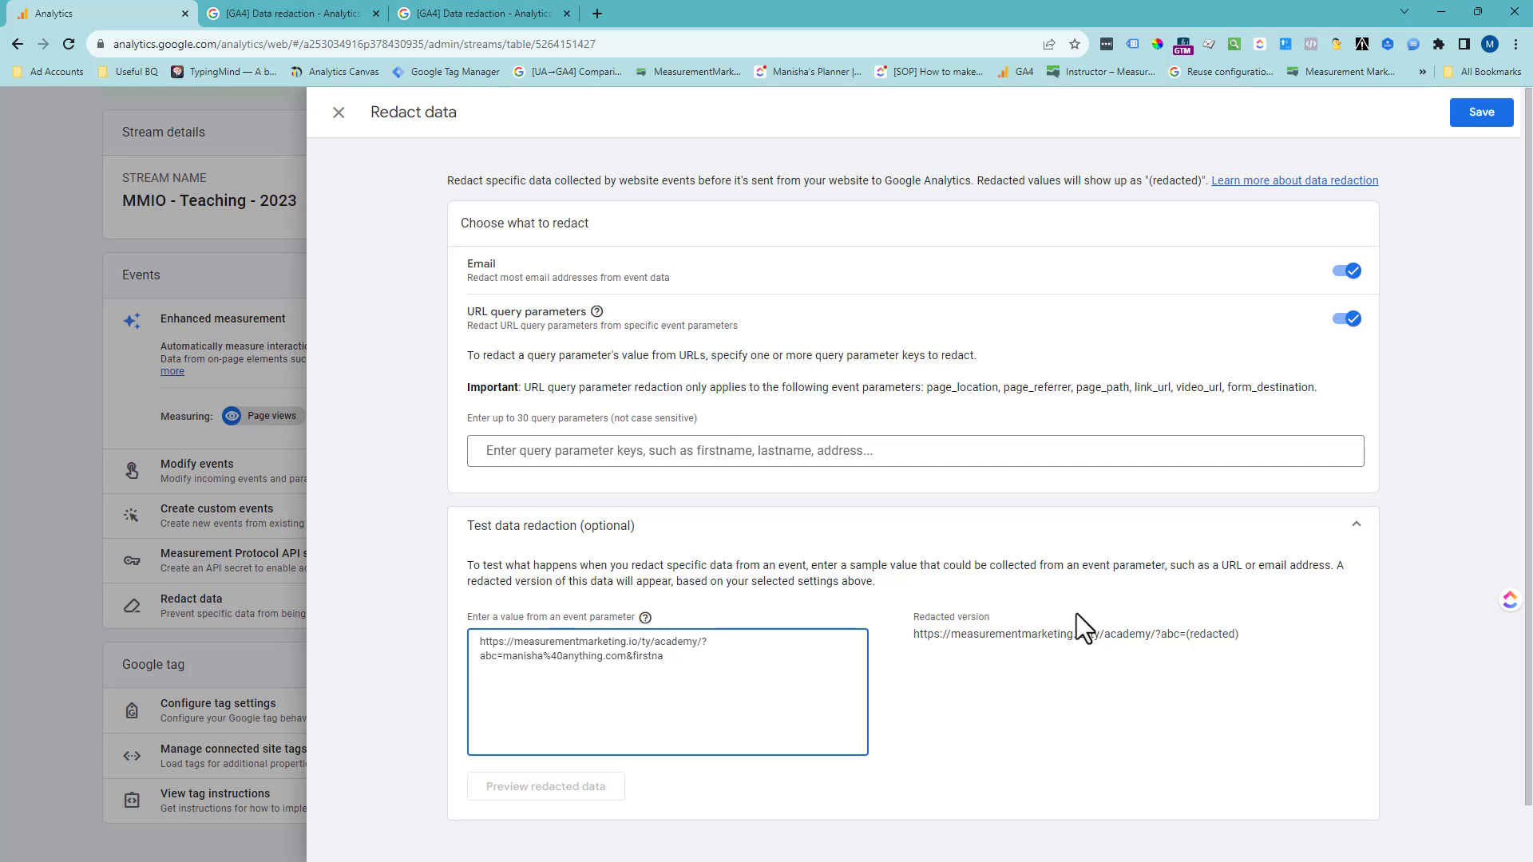
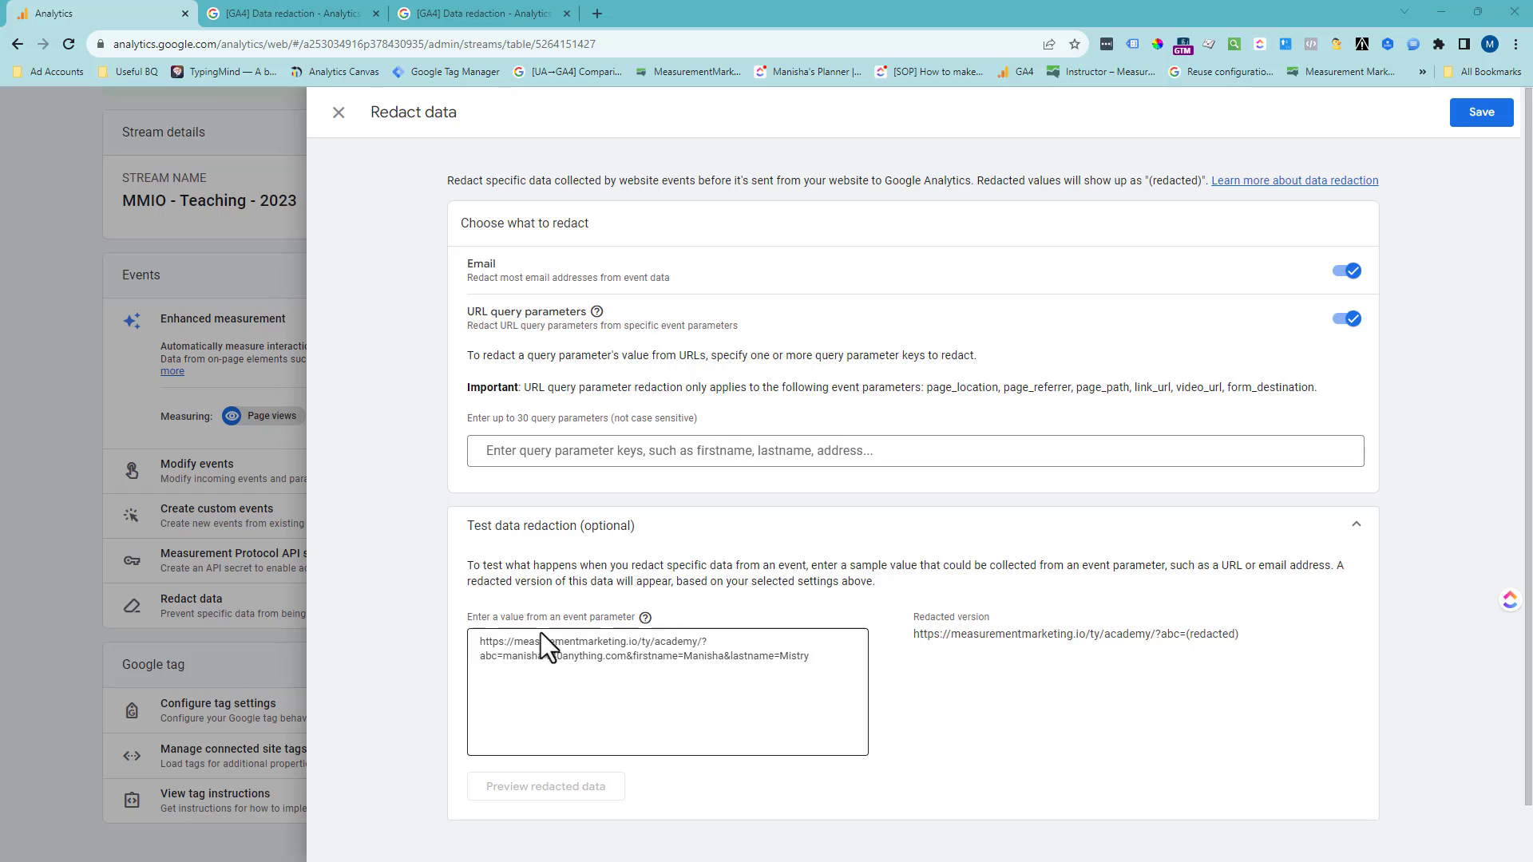
- Add firstname as a query parameter key to redact, then preview the redacted data and check the firstname value
left_click(557, 451)
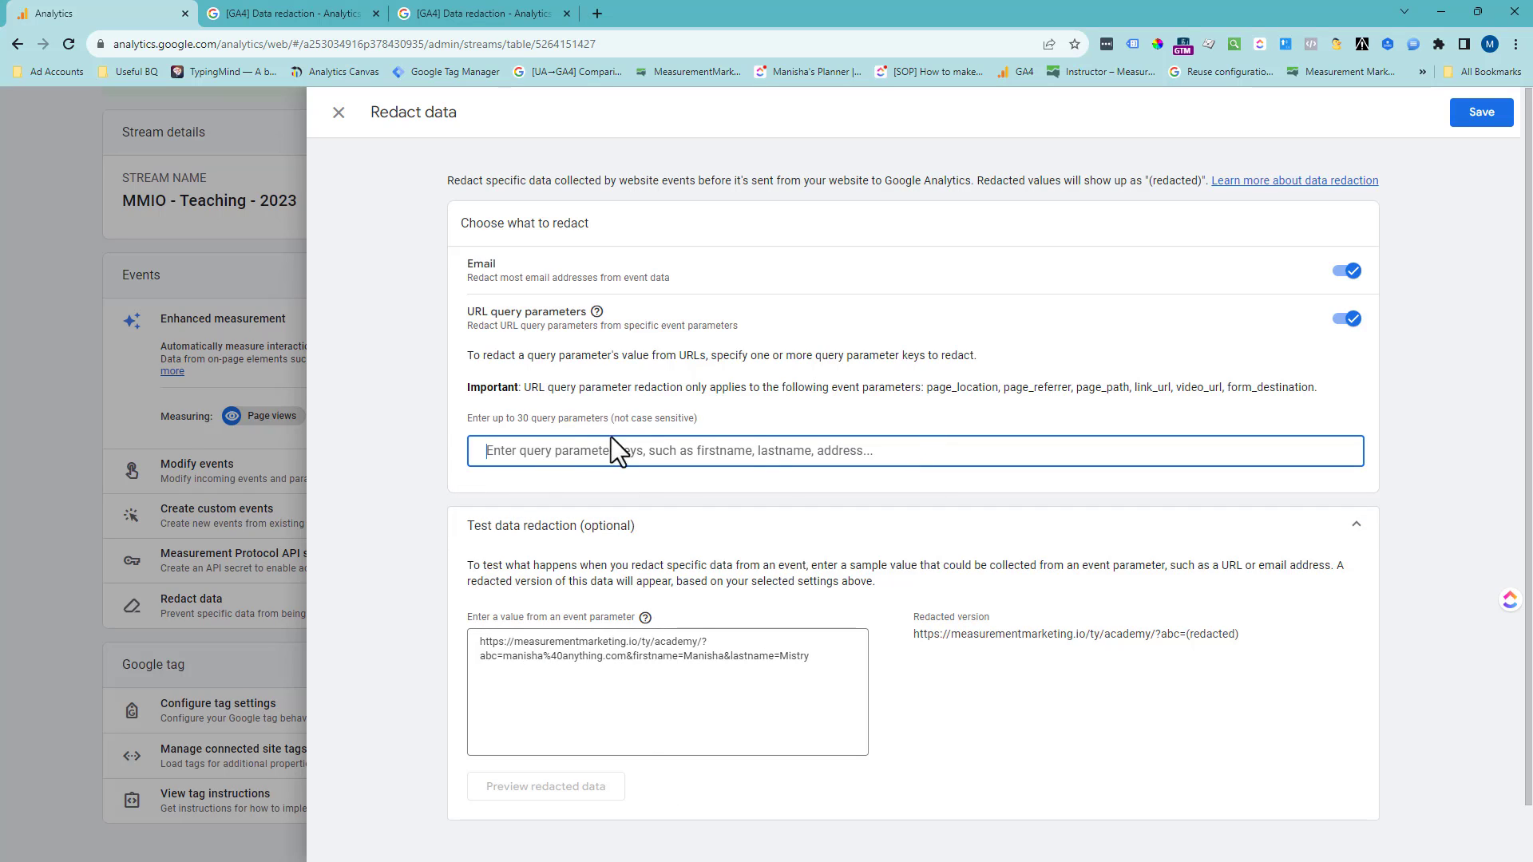
left_click_drag(697, 418, 463, 419)
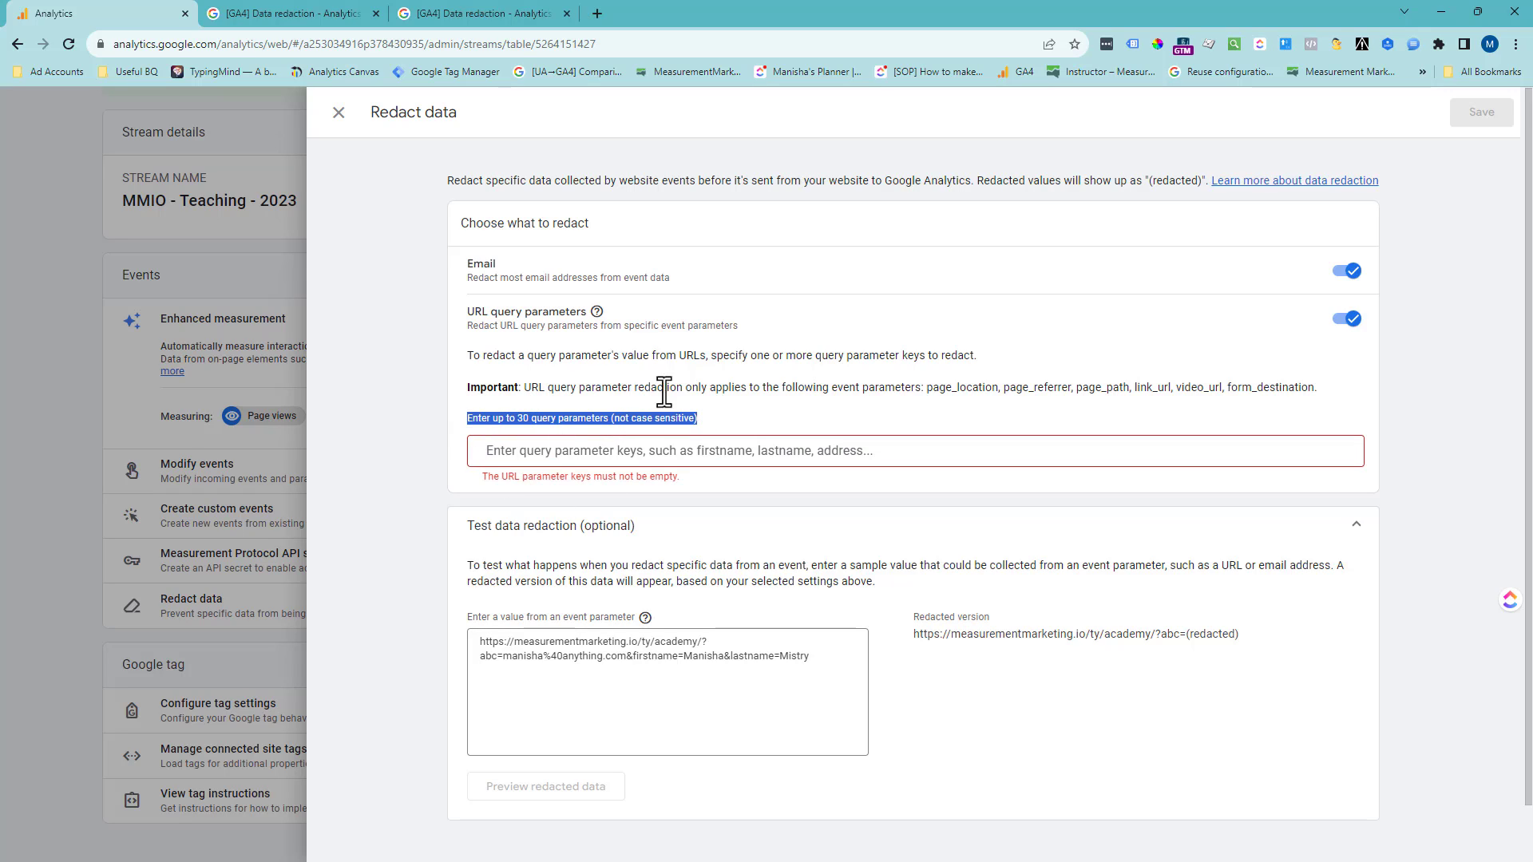
left_click(652, 450)
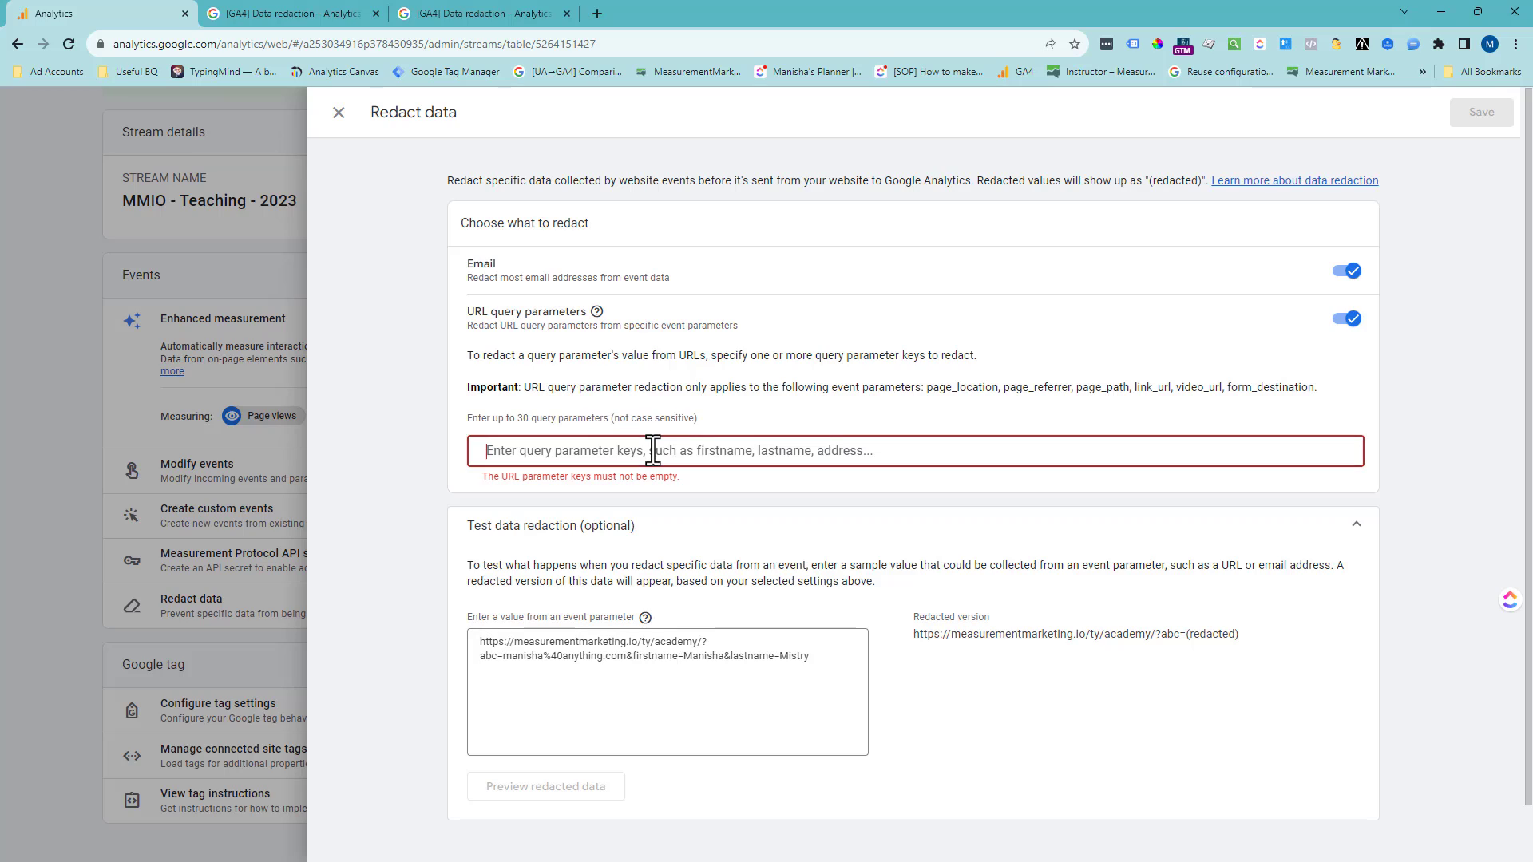
type("firstname")
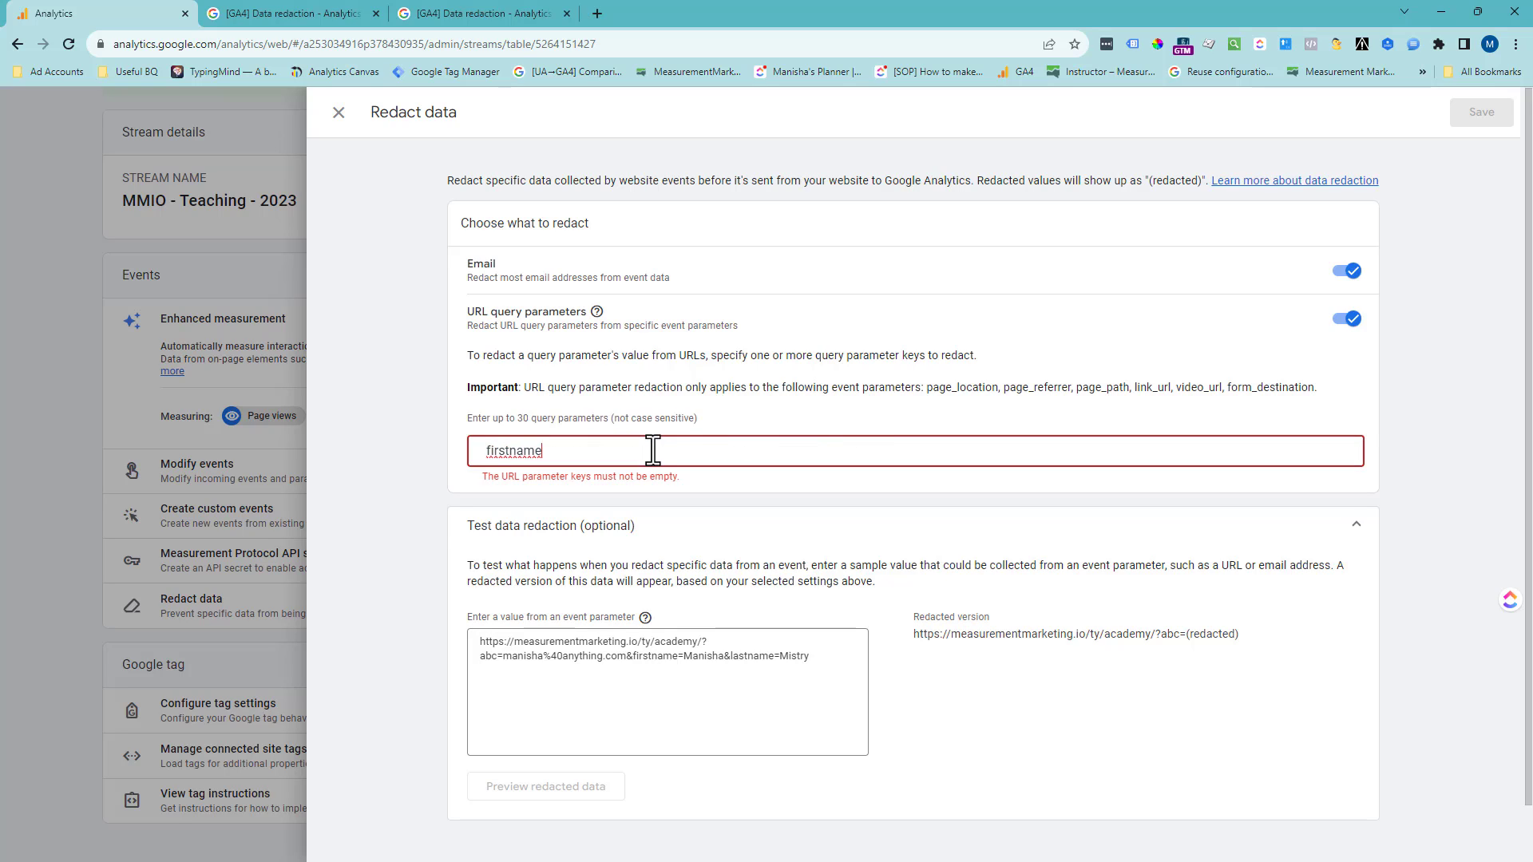
key("Return")
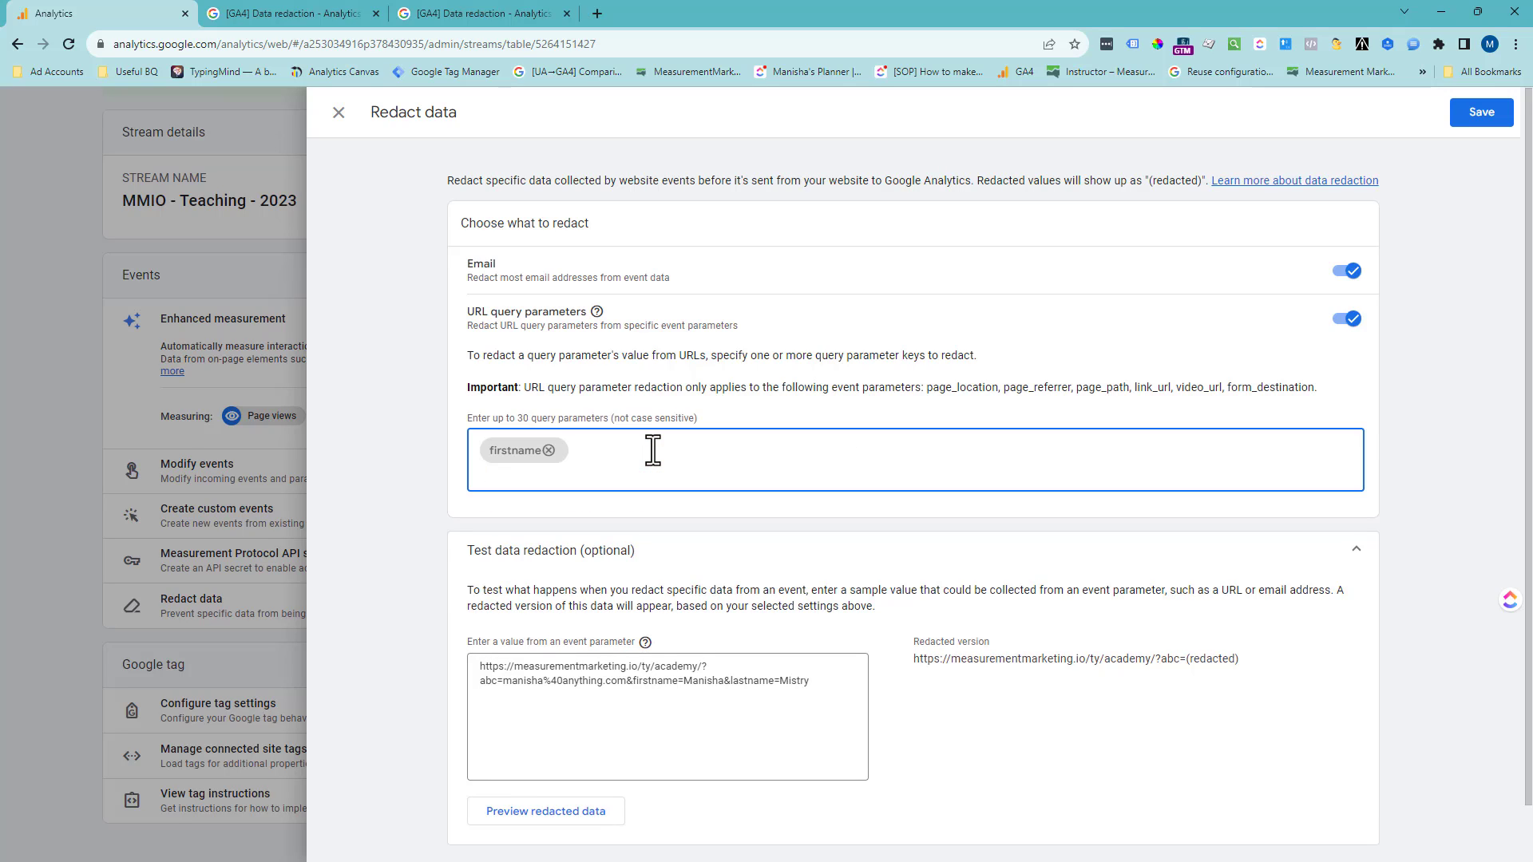
left_click(576, 818)
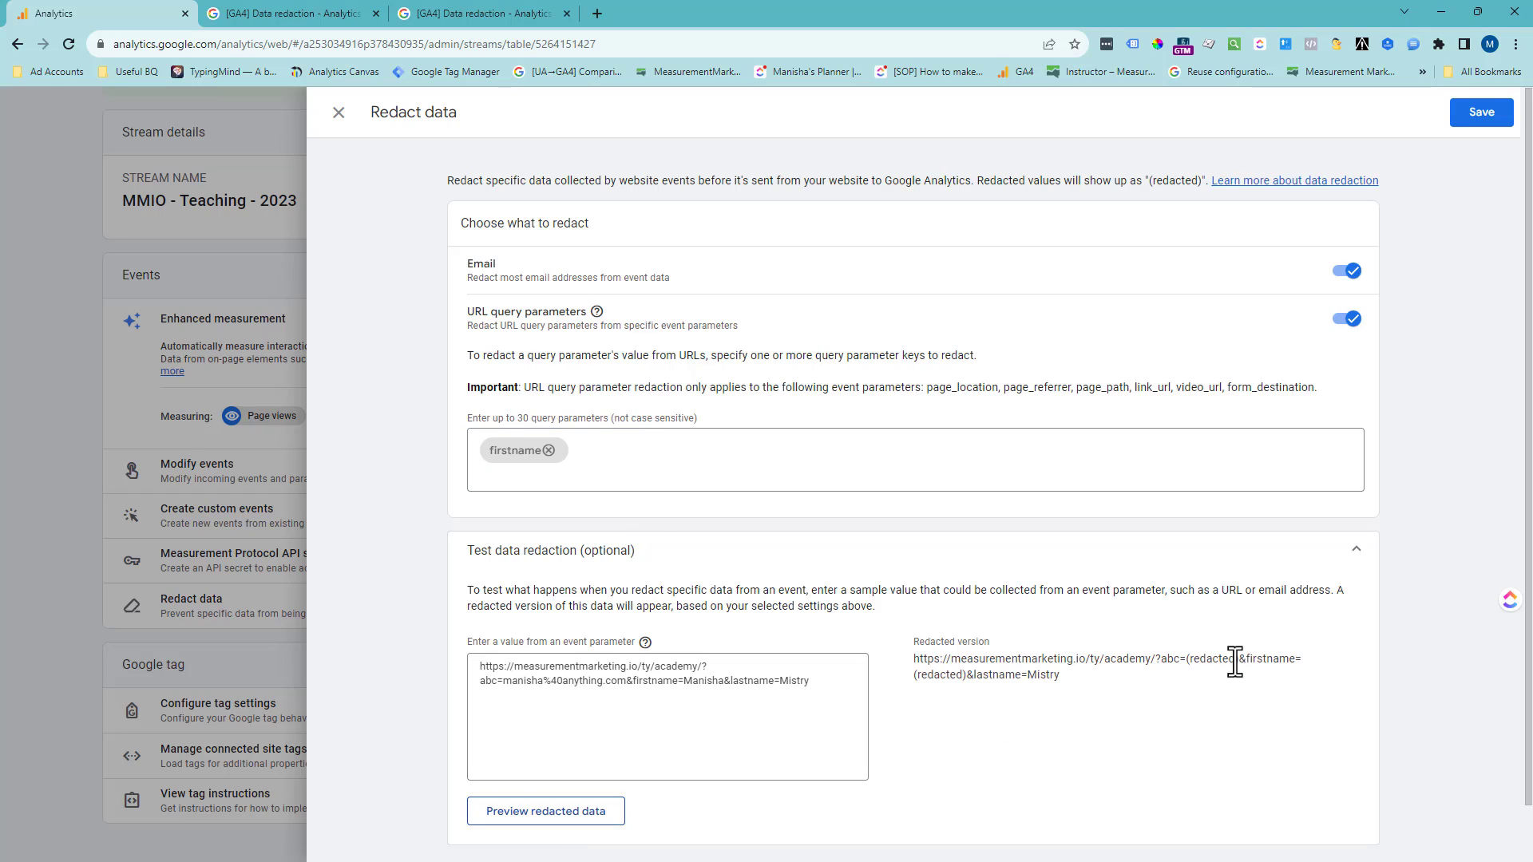
left_click_drag(1250, 663, 1294, 661)
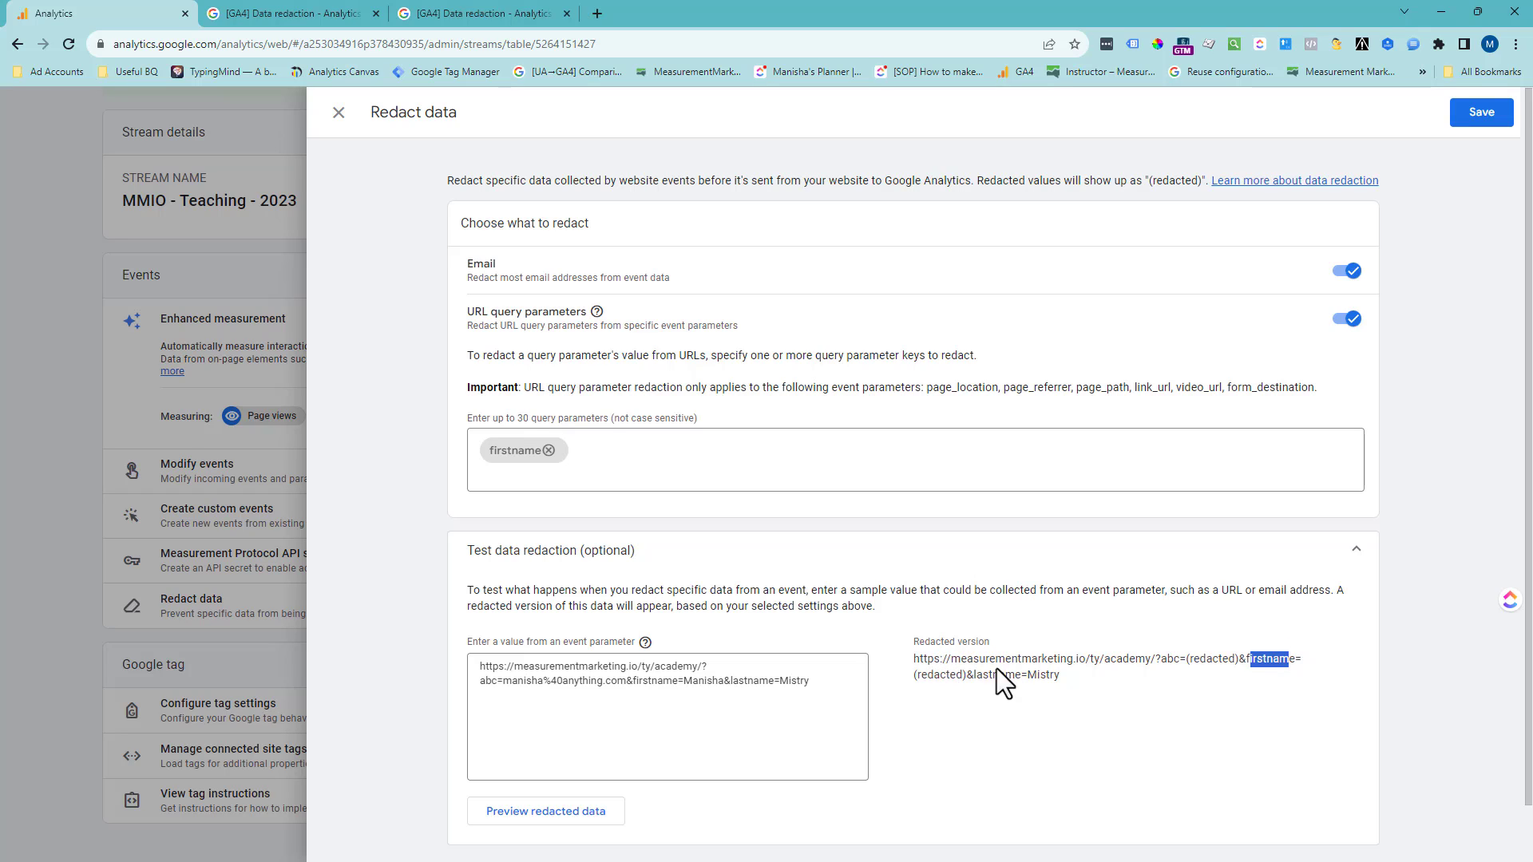
left_click_drag(965, 683, 902, 670)
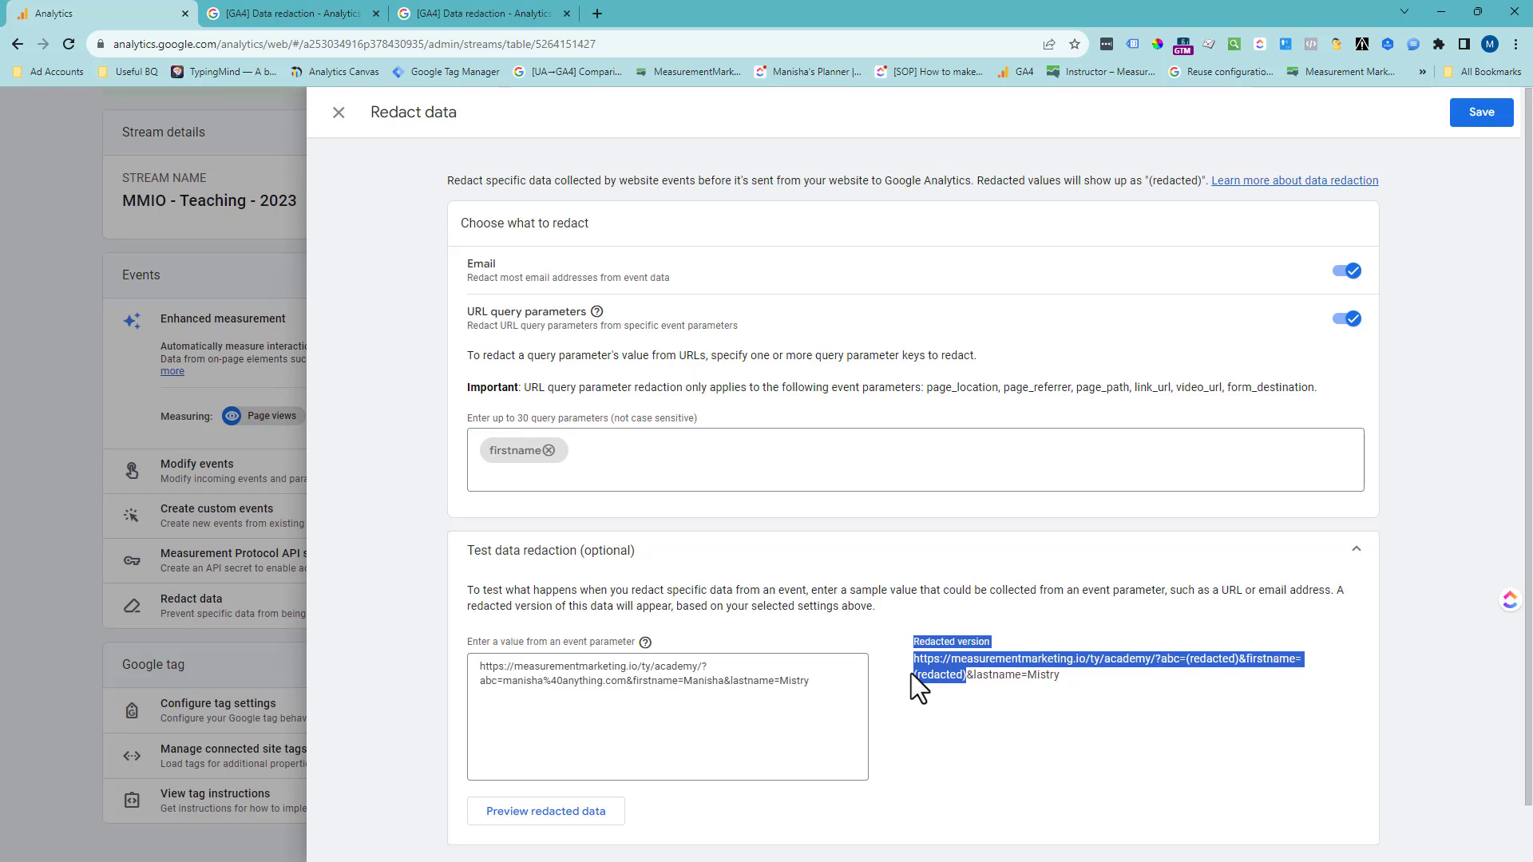
double_click(921, 678)
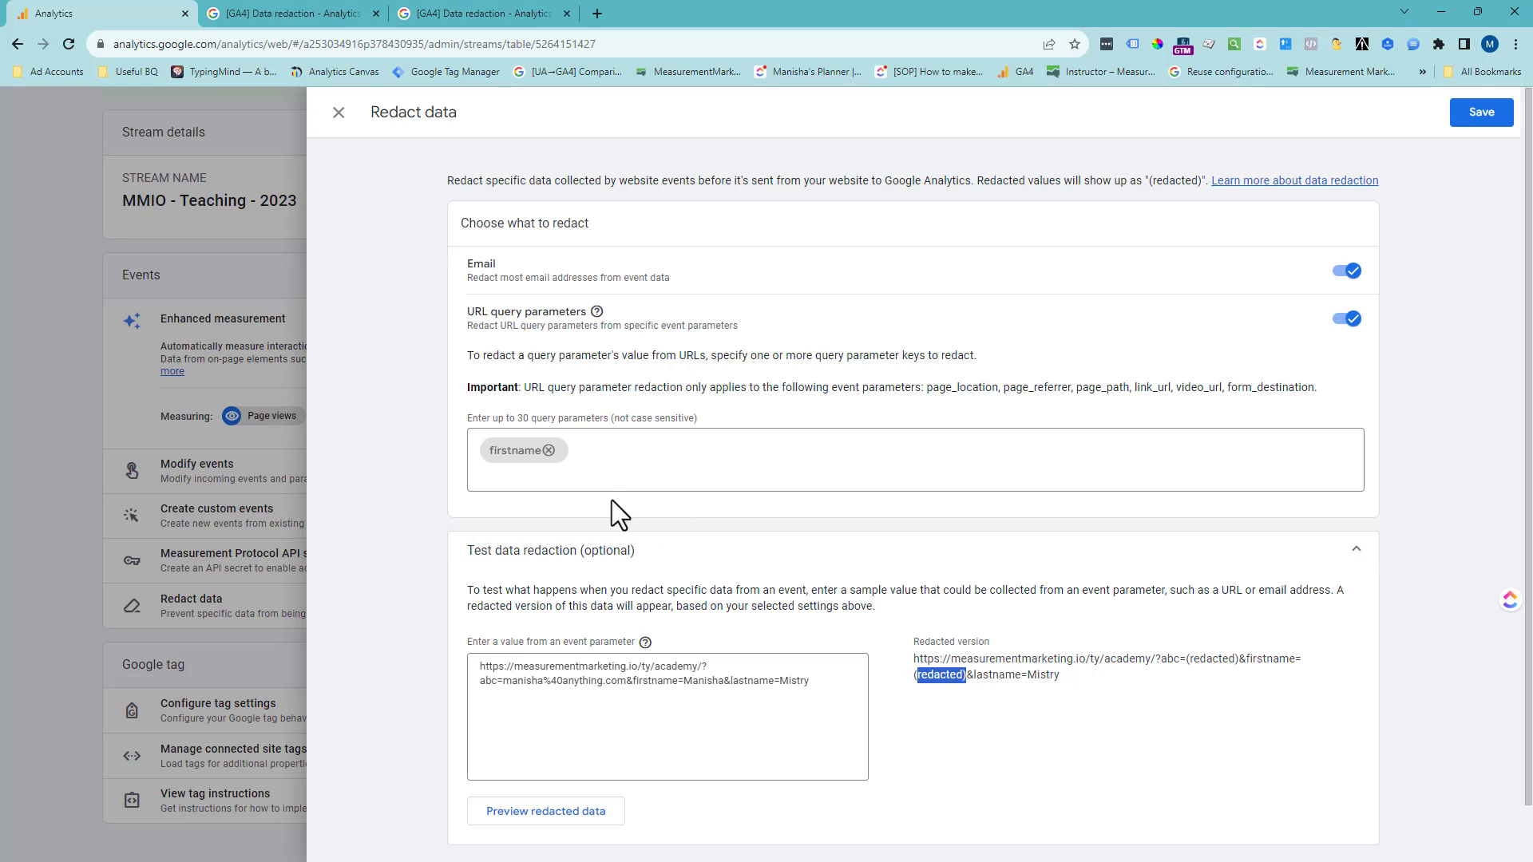
- Add lastname as a second query parameter key to redact and preview the redacted version of the test URL
left_click(603, 474)
type("lastnam")
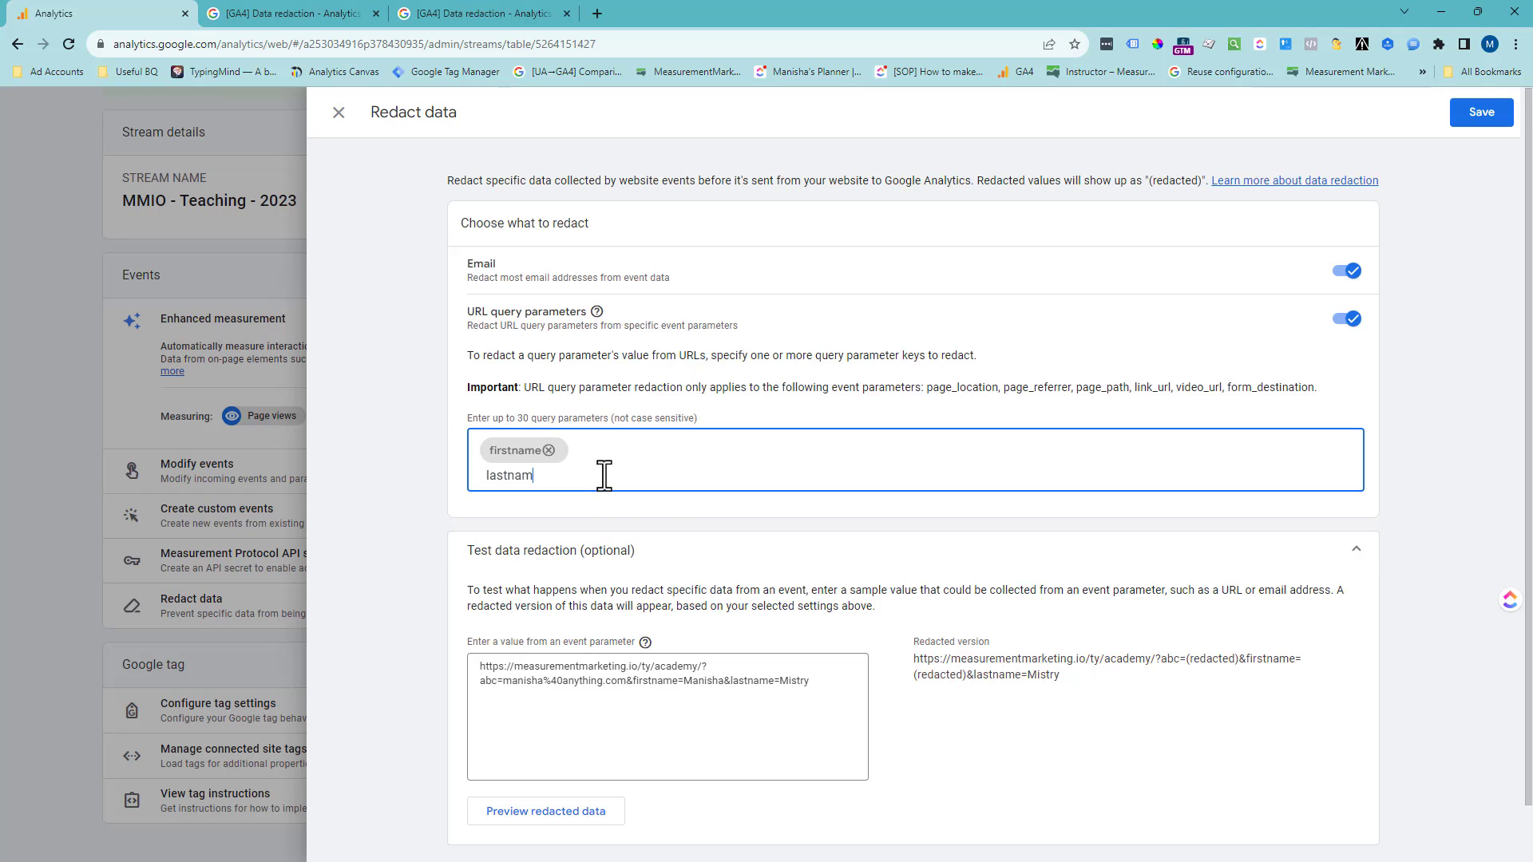
type("e")
key("Return")
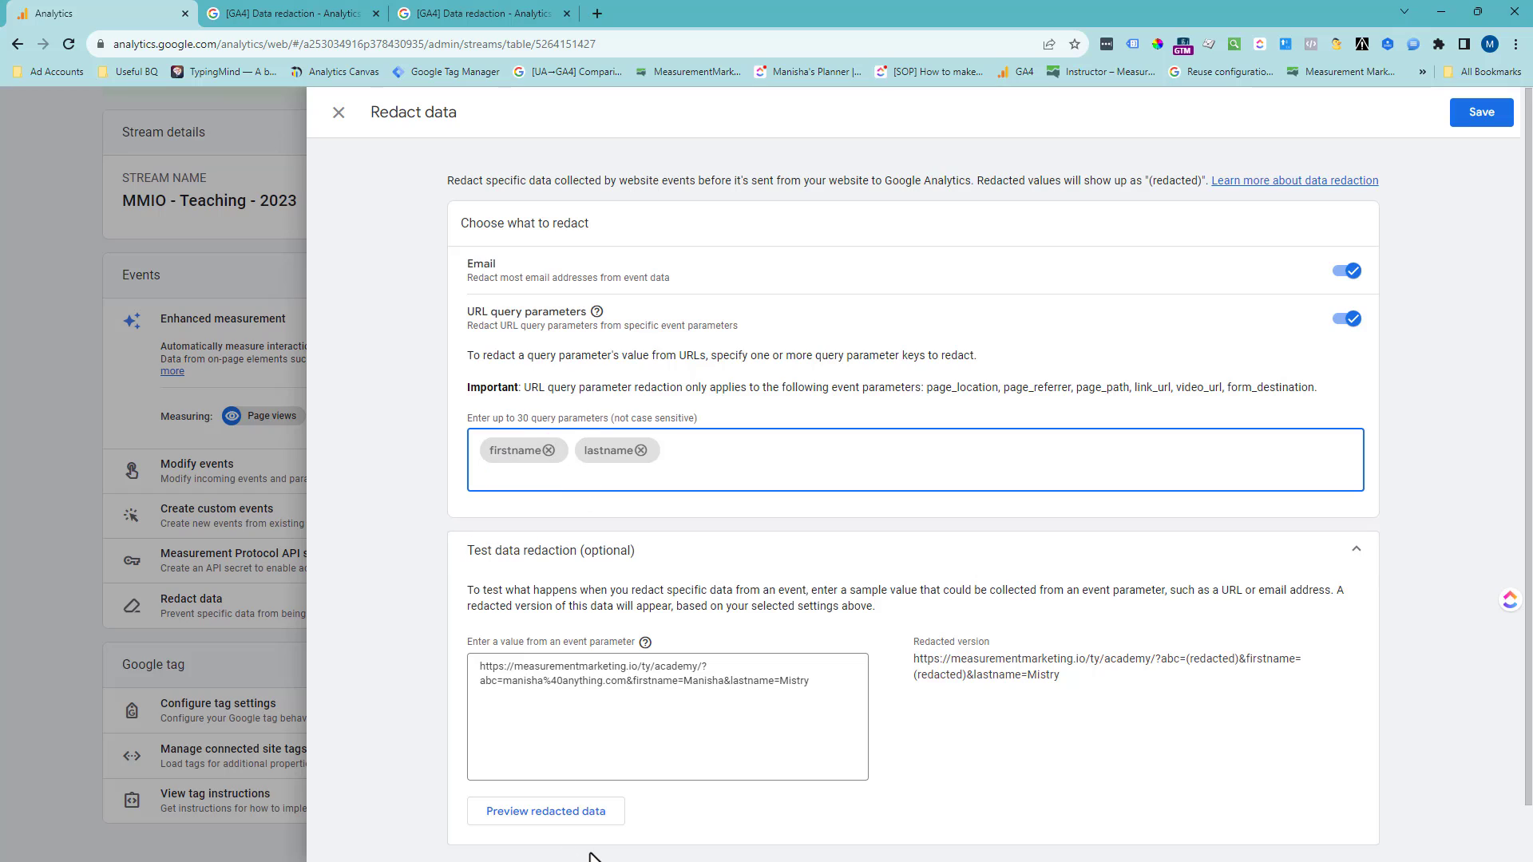
left_click(599, 818)
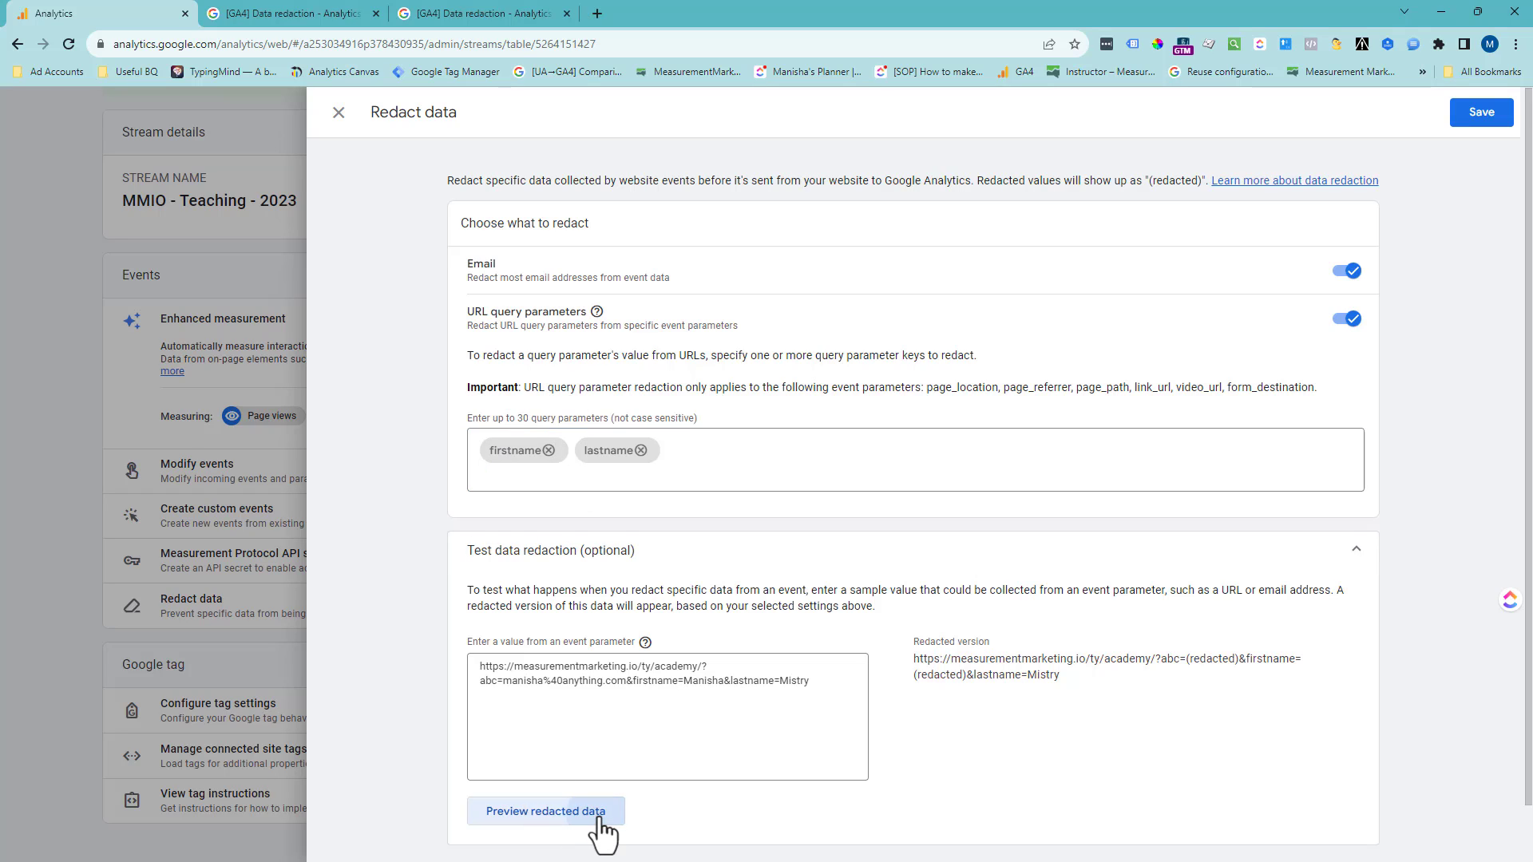
left_click_drag(1076, 688, 903, 664)
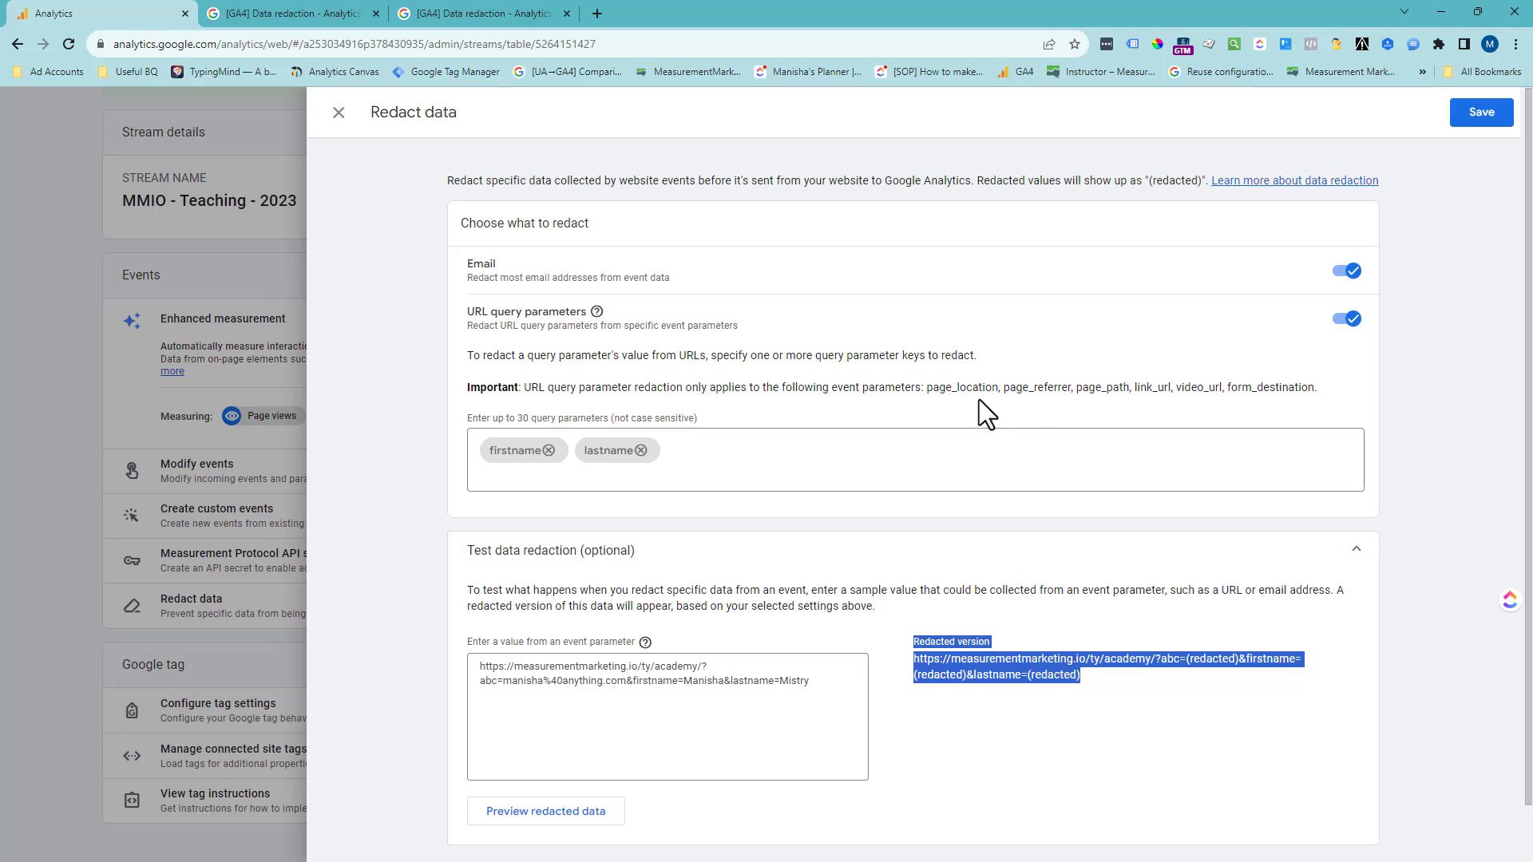
- Review which event parameters URL query parameter redaction applies to
left_click_drag(926, 388, 1354, 406)
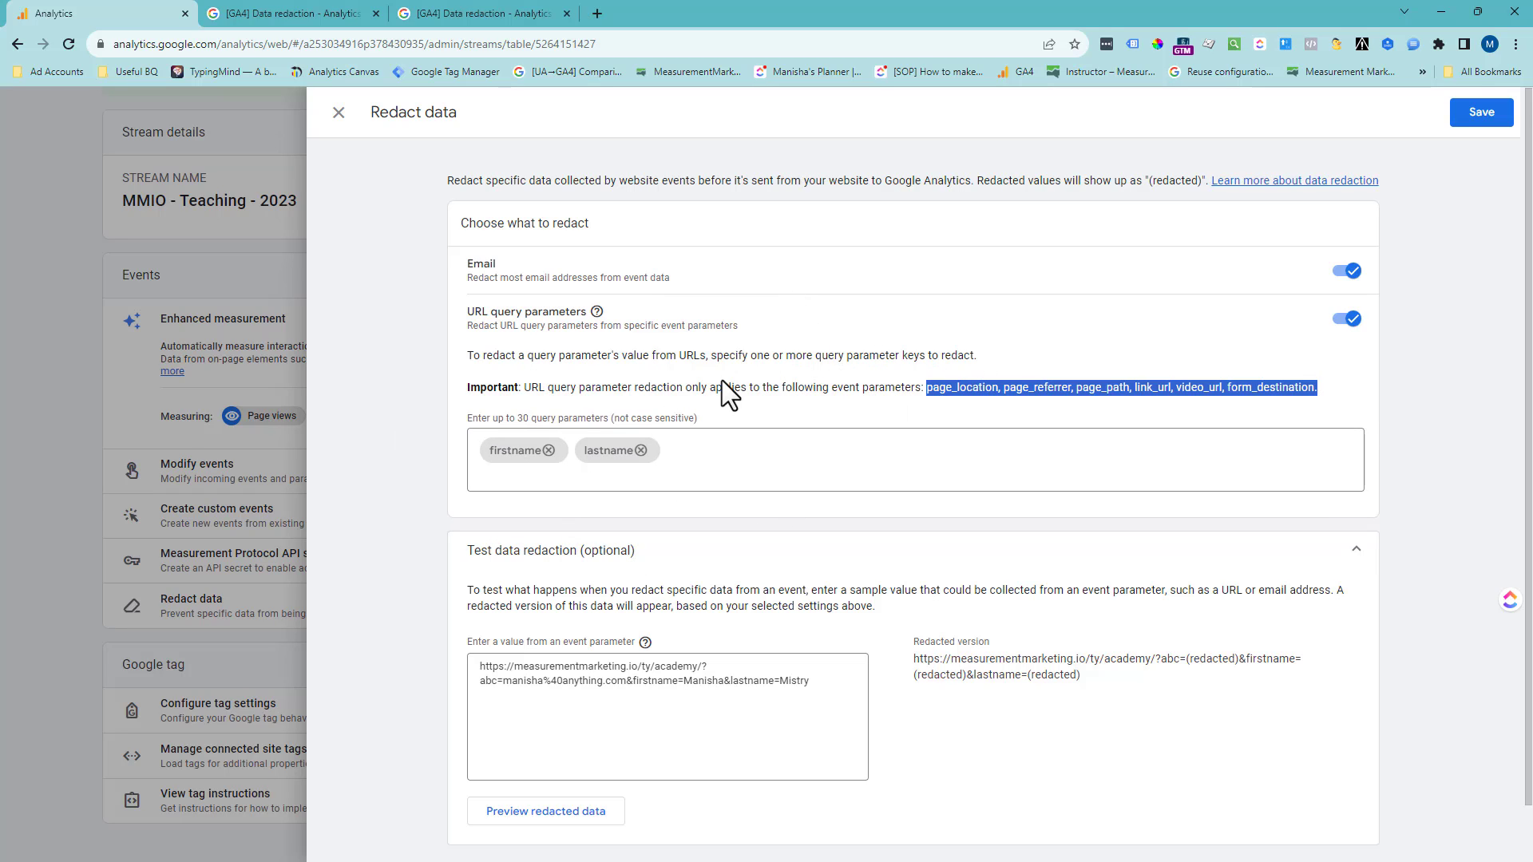
left_click_drag(760, 389, 1282, 399)
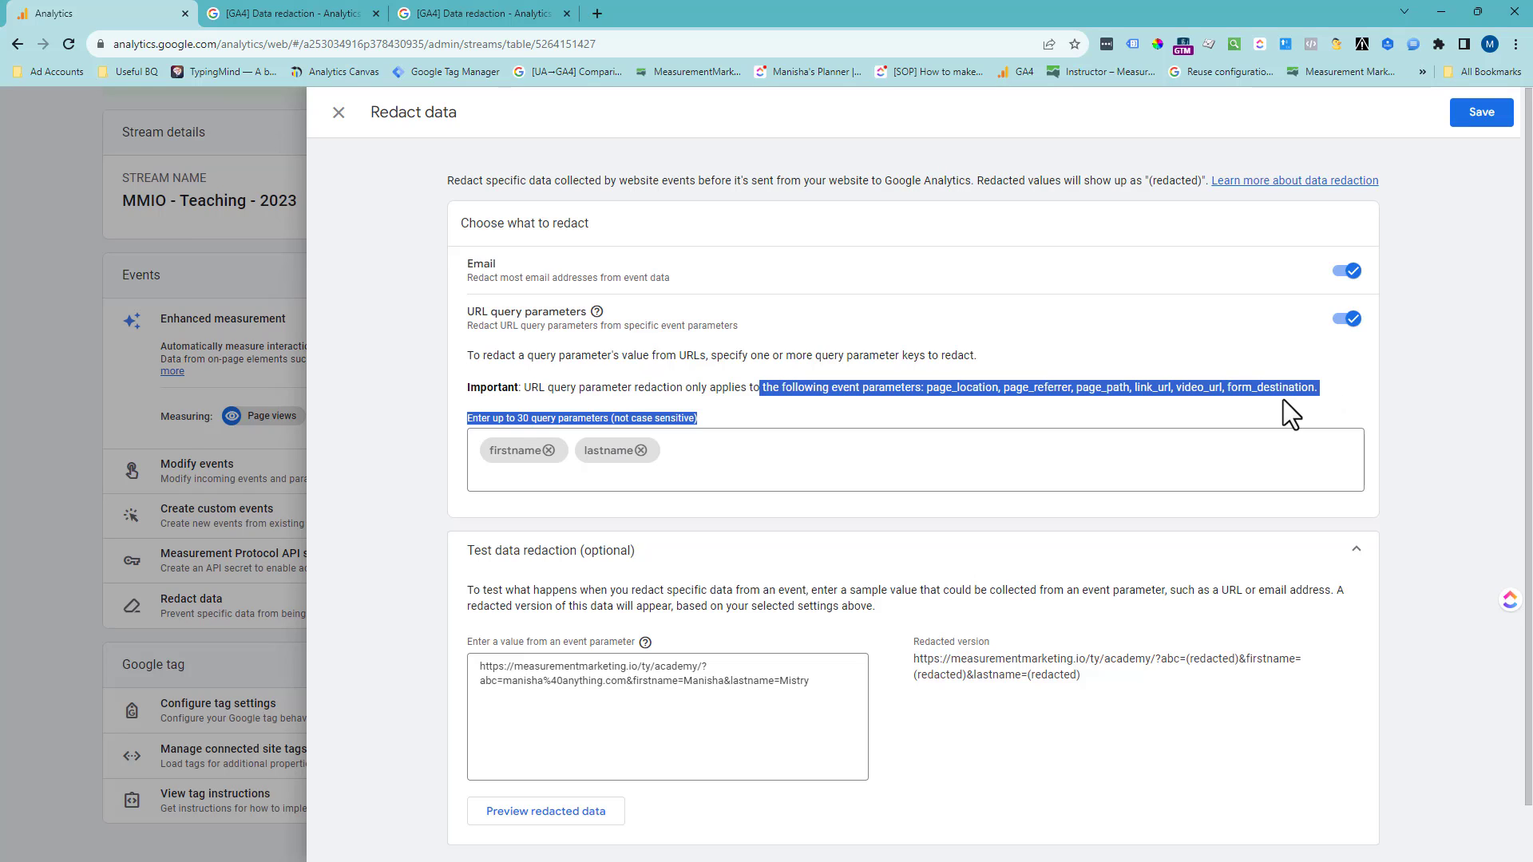
left_click(916, 394)
left_click_drag(925, 392, 1318, 391)
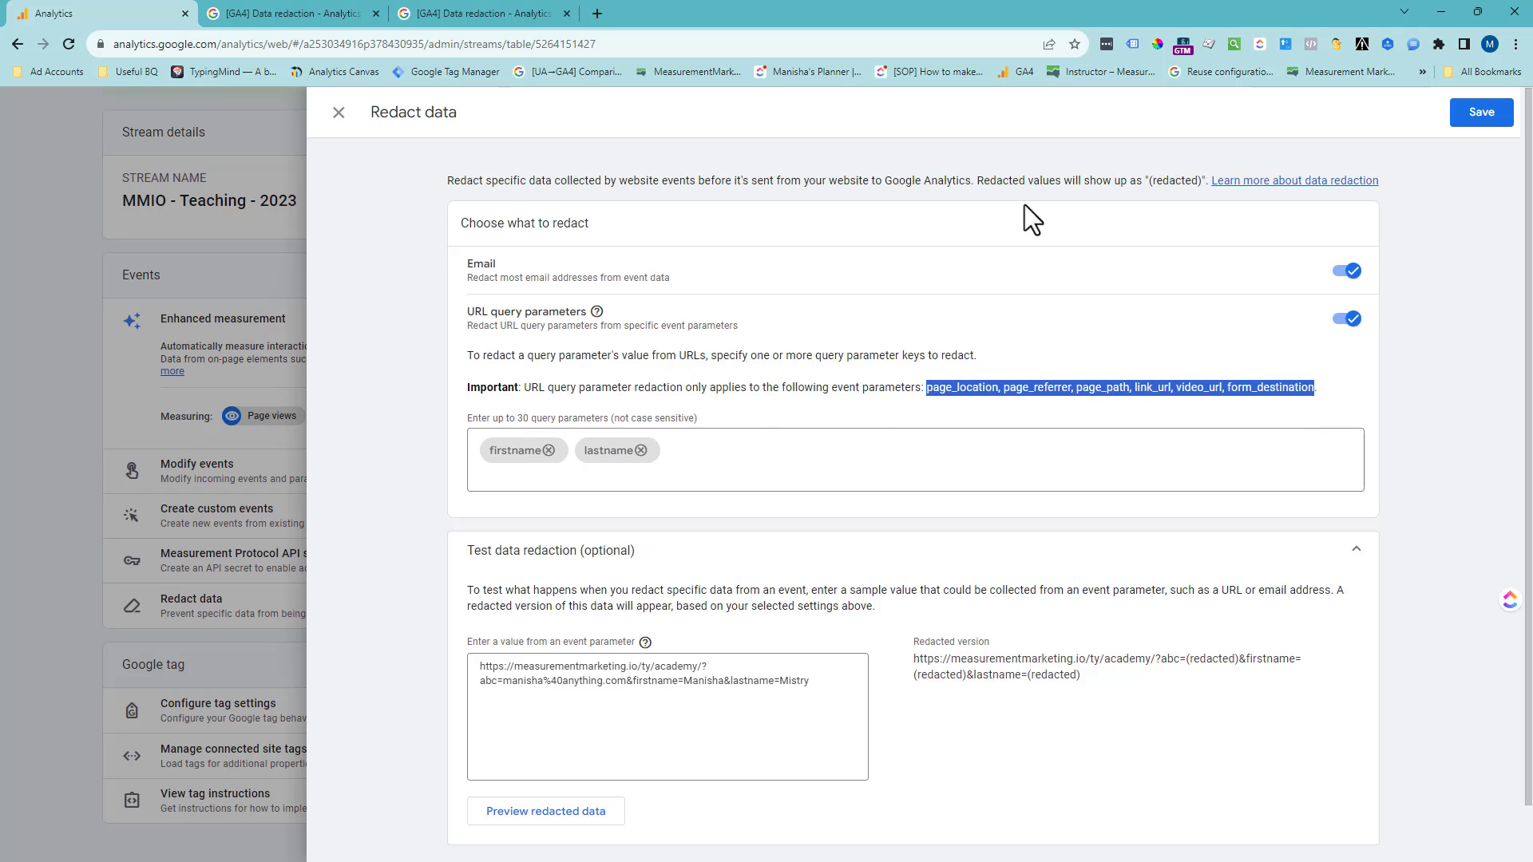
- Clear the test value and save the data redaction settings
left_click_drag(828, 679, 447, 662)
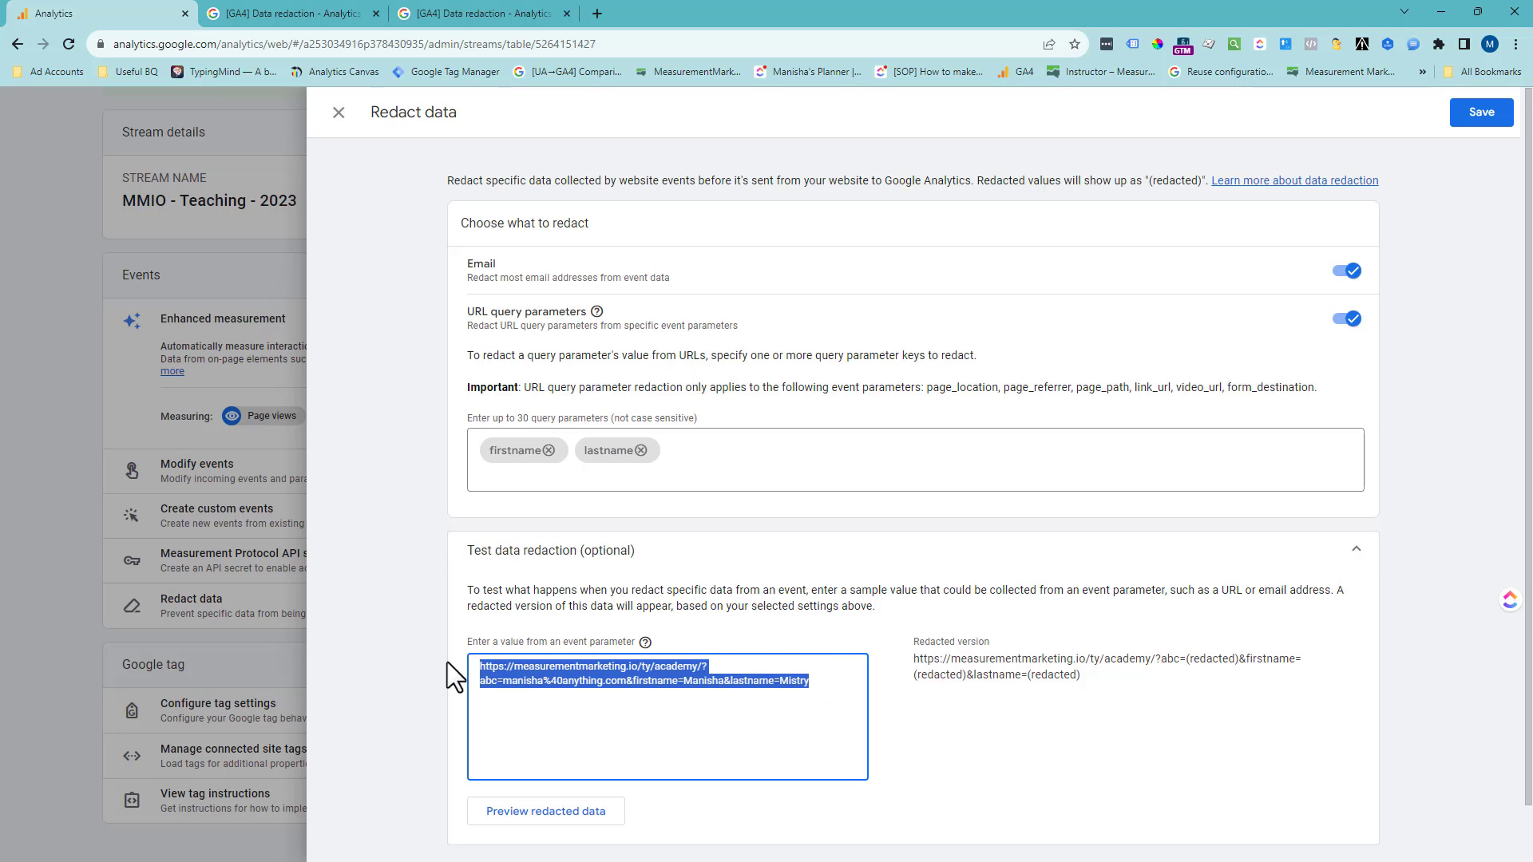
key("BackSpace")
left_click(1485, 119)
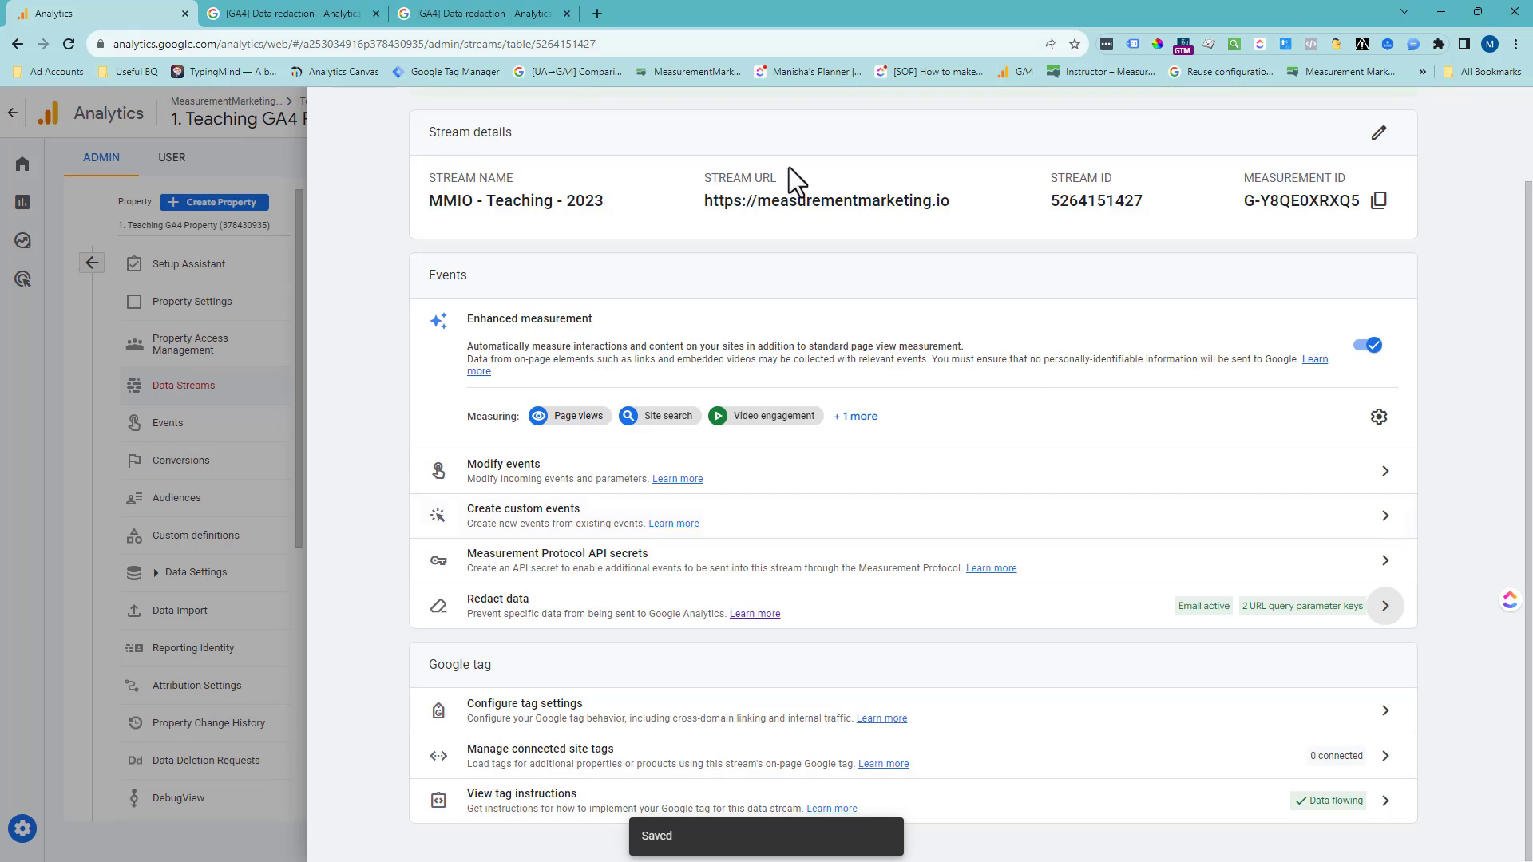
- Close the web stream details and open the untitled page location exploration in Explore
scroll(718, 263, "up", 2)
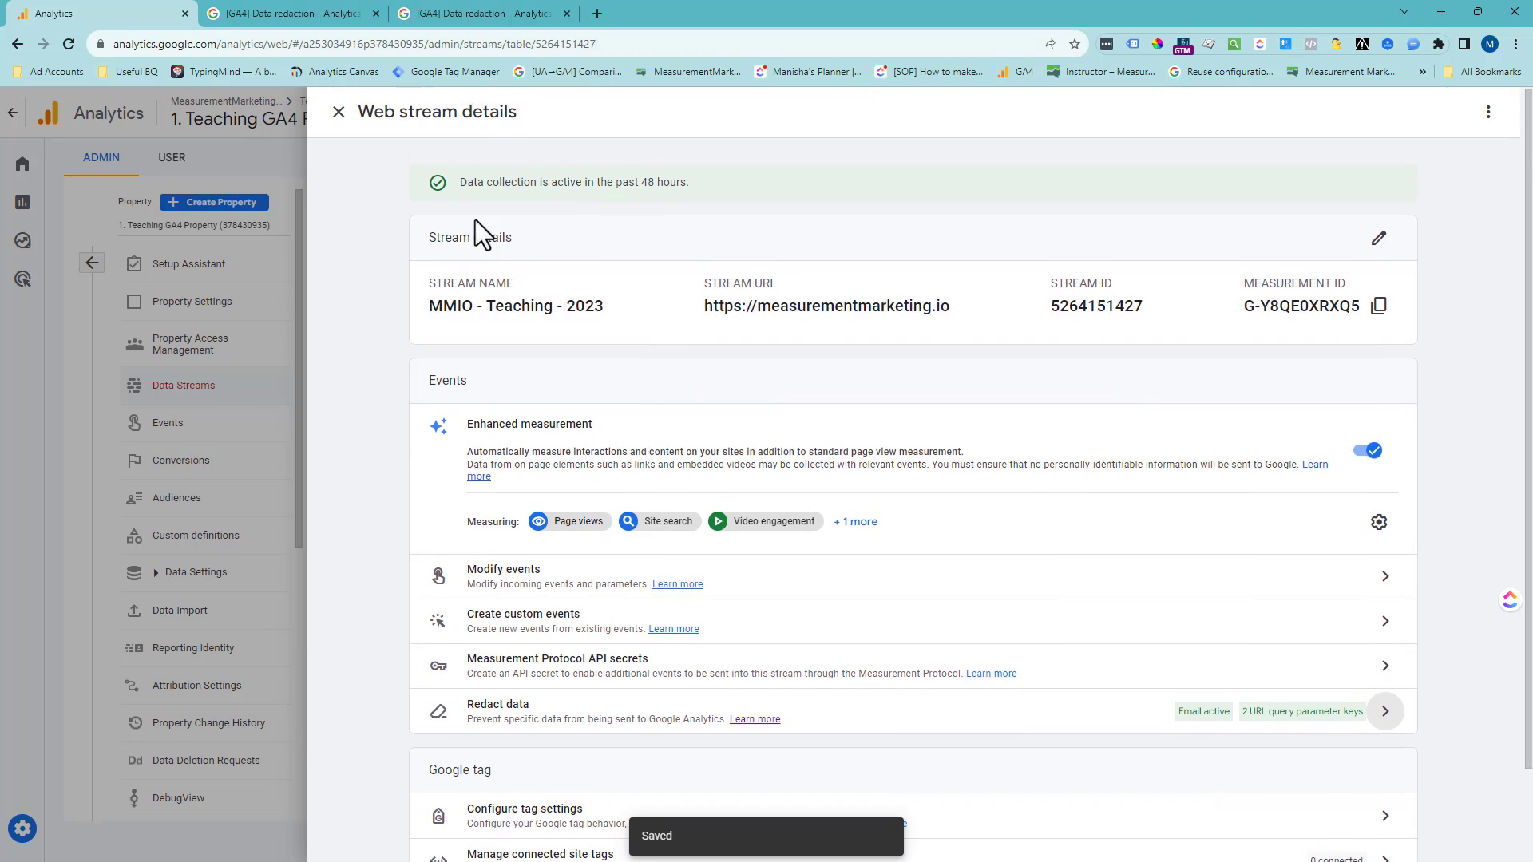
left_click(334, 116)
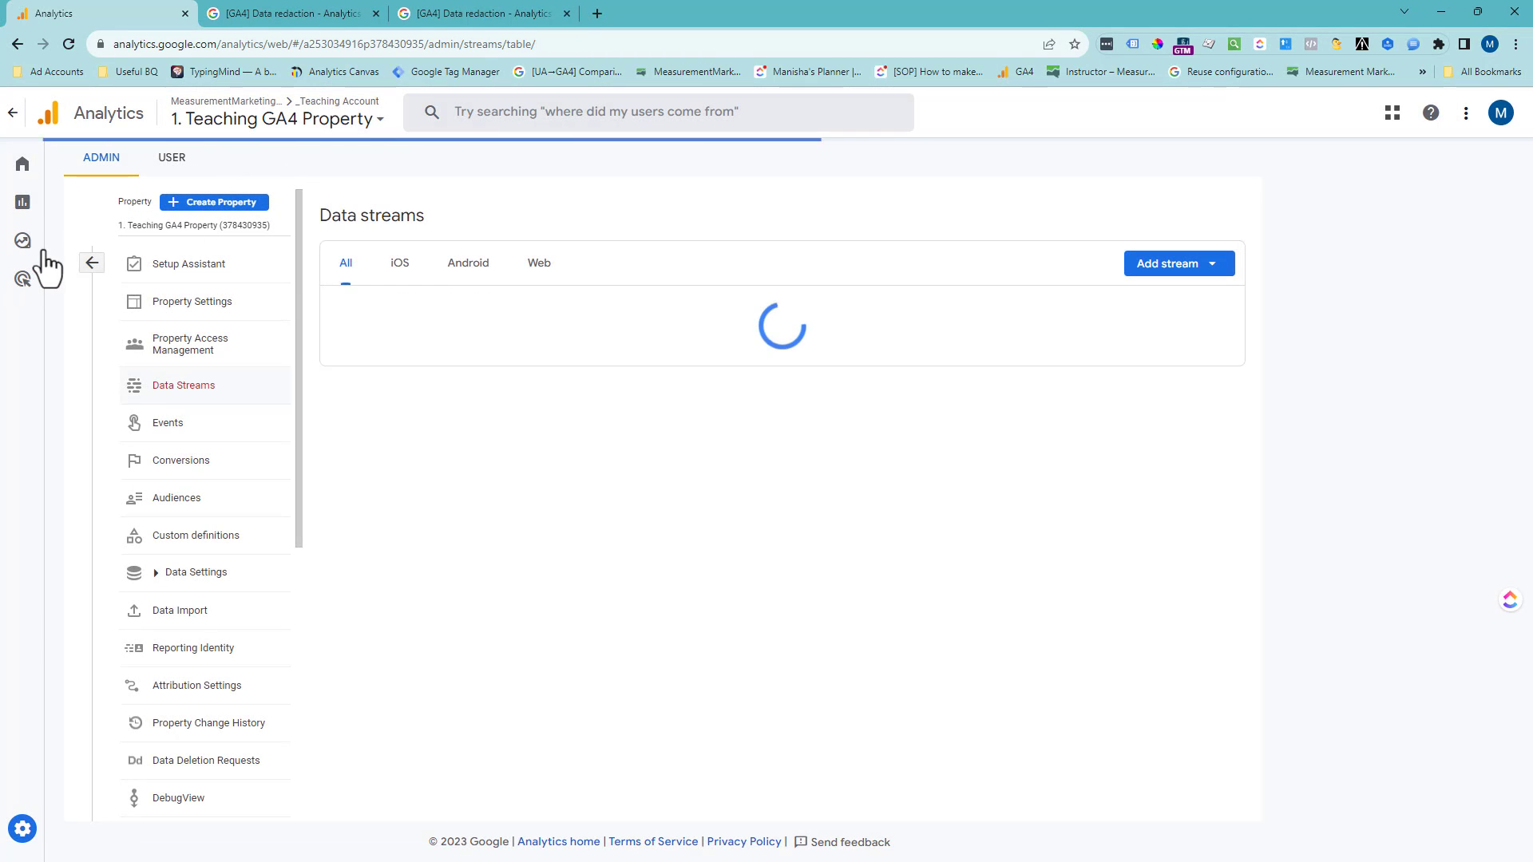
mouse_move(44, 252)
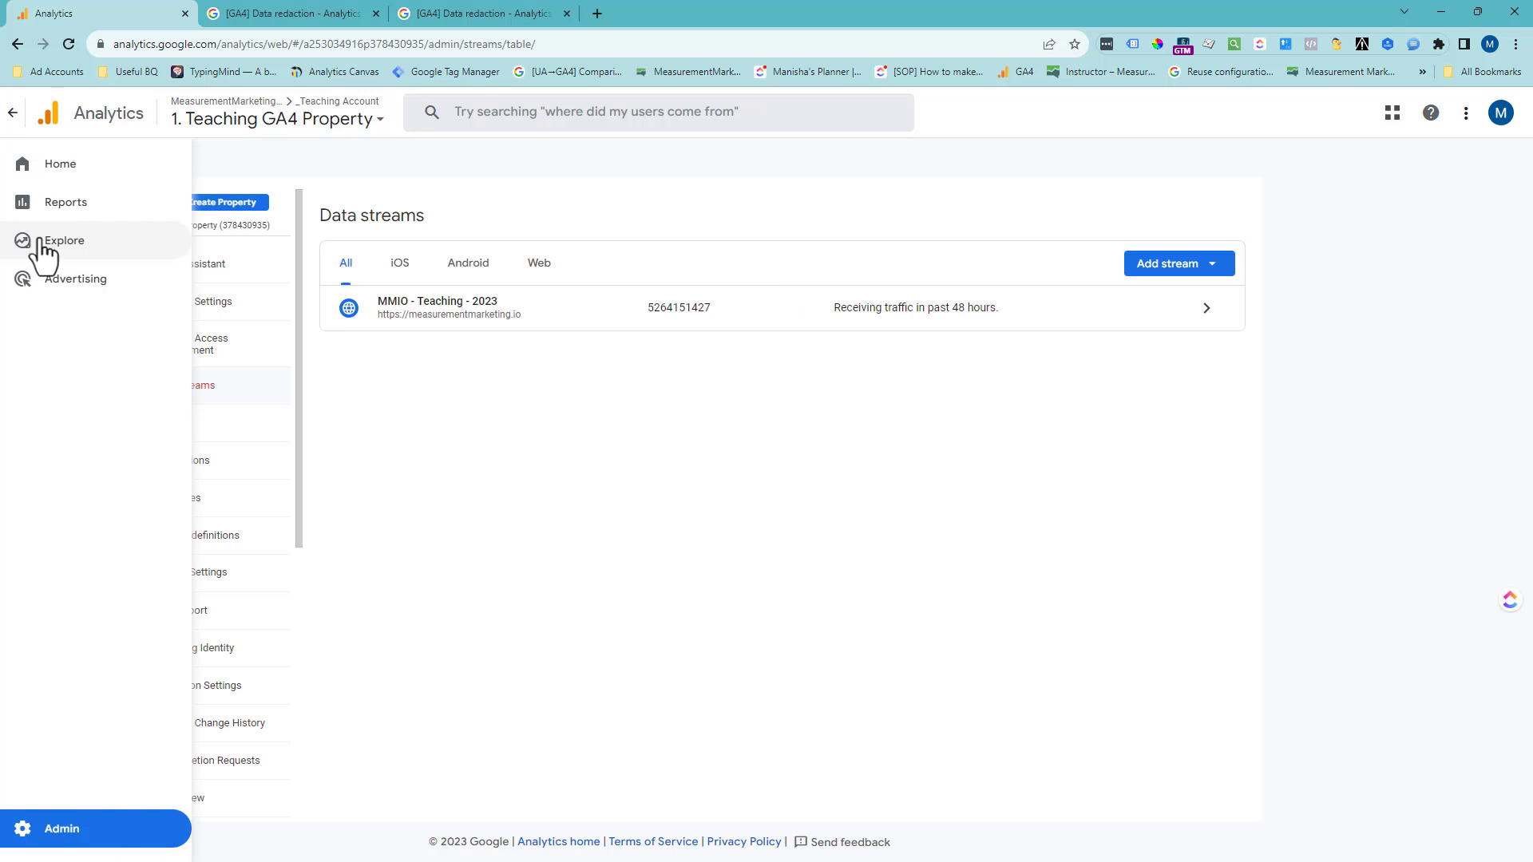
left_click(39, 242)
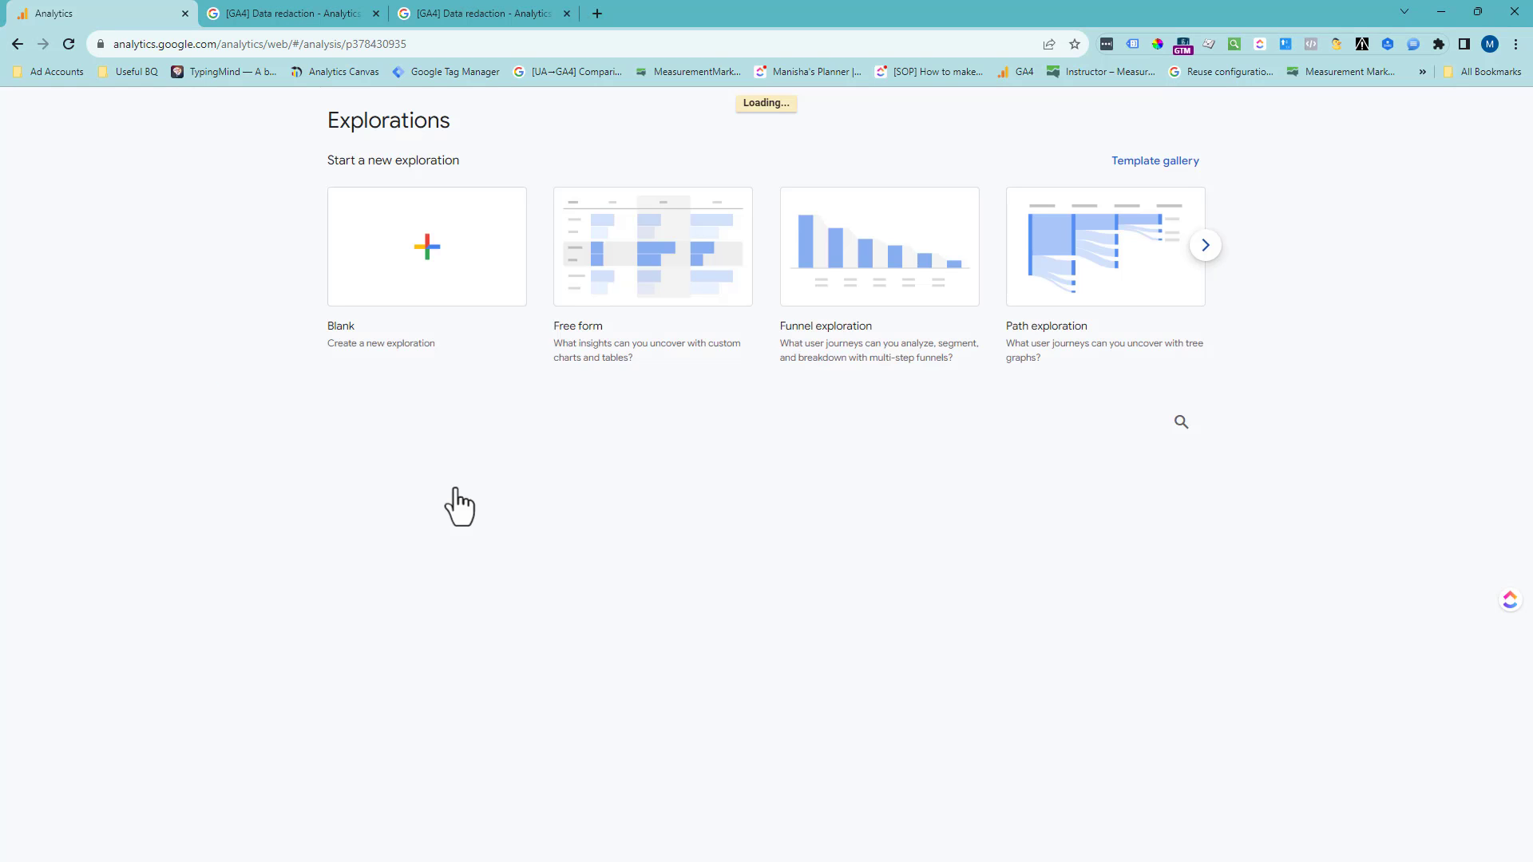
left_click(980, 319)
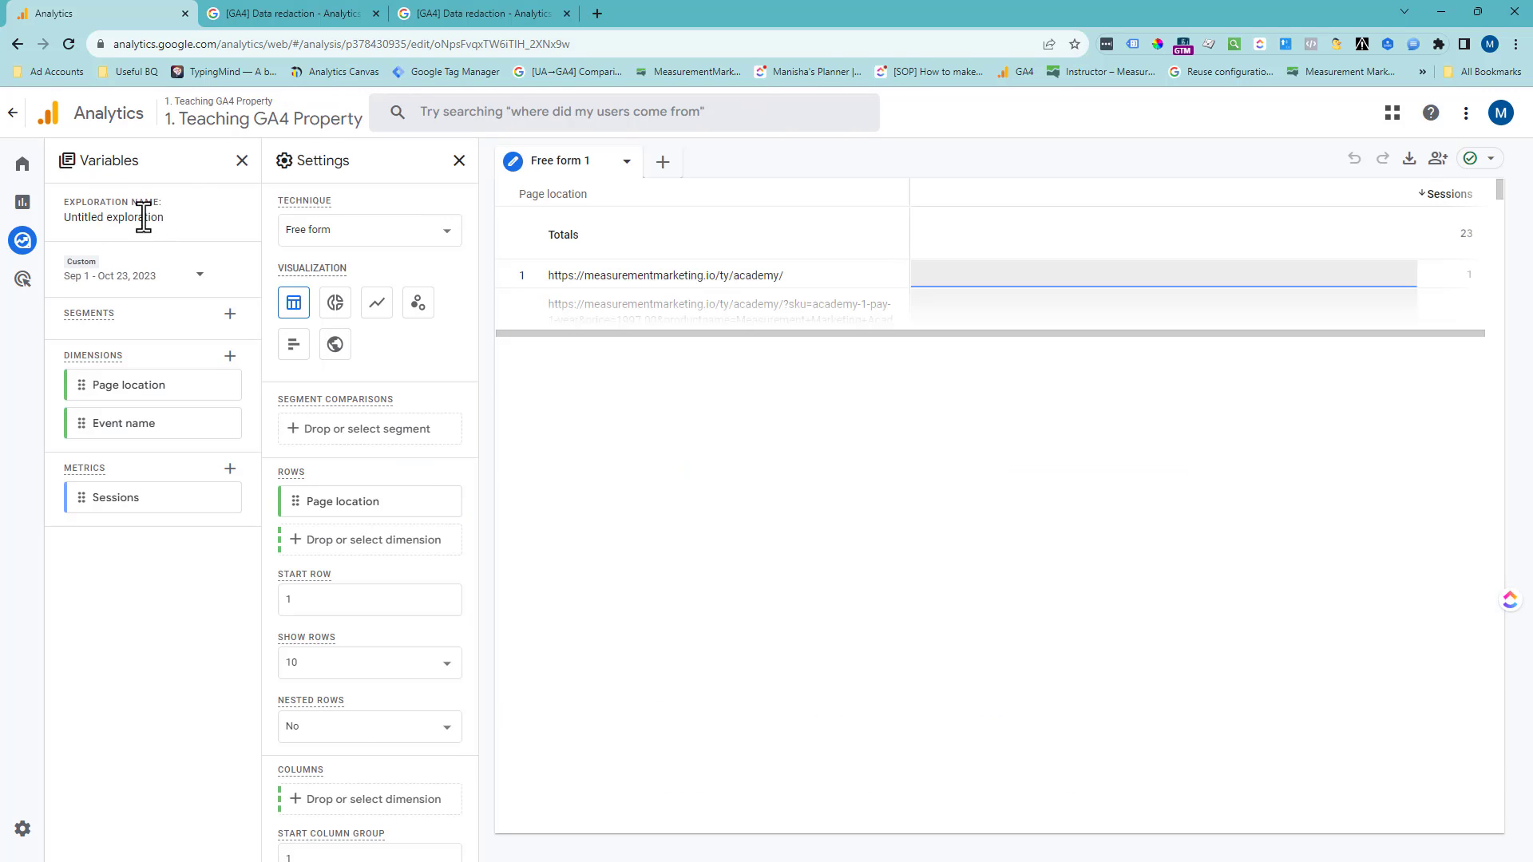
- Rename the untitled exploration as "PII Redact - Report"
double_click(144, 217)
key("ctrl+a")
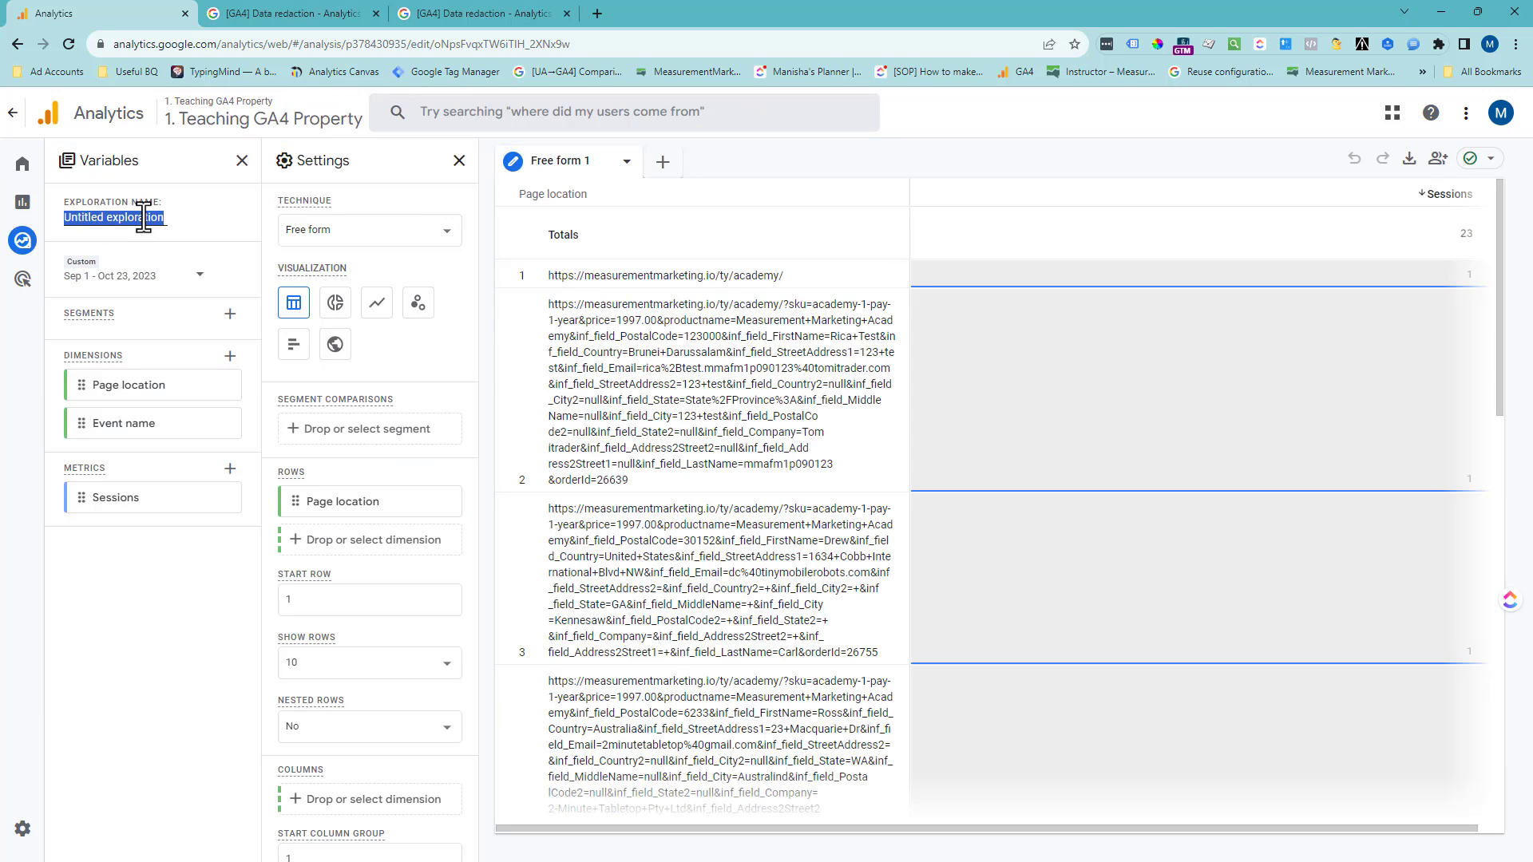
type("PII Redact - Report")
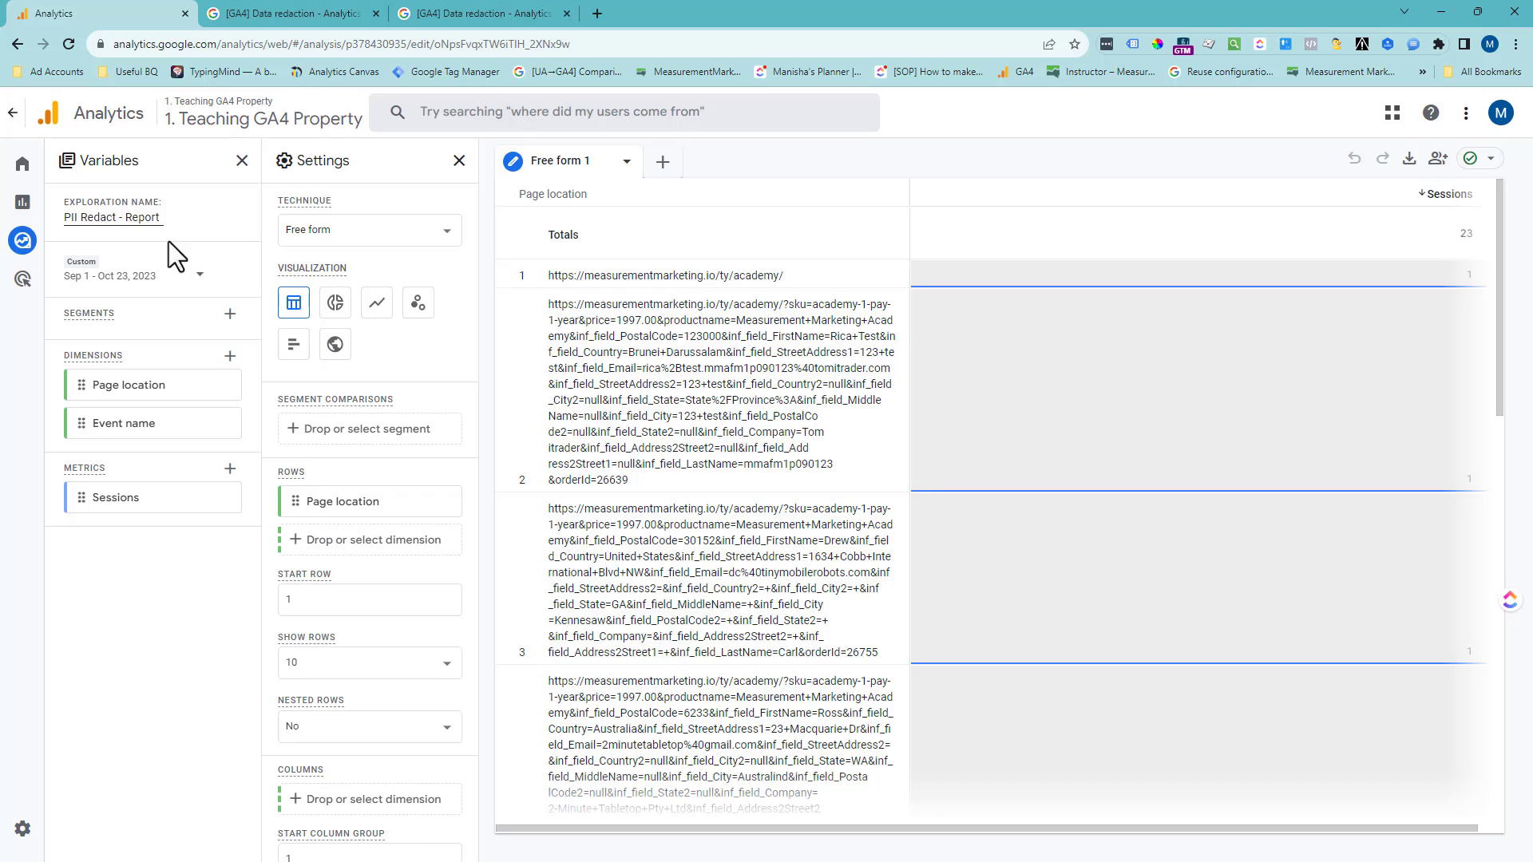
left_click(227, 237)
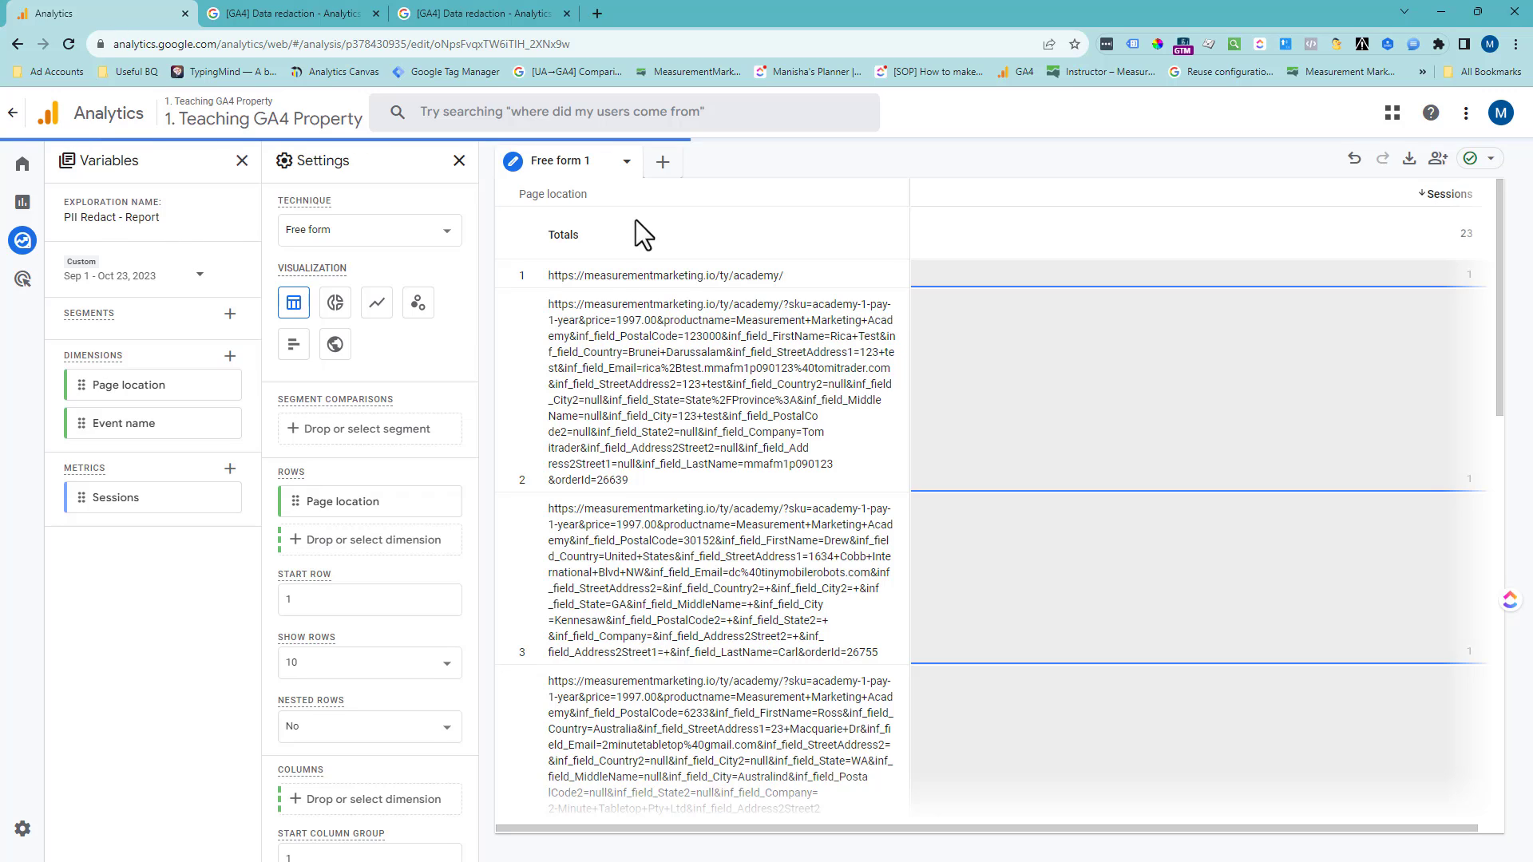
- Set the exploration's custom date range to Oct 21 - Oct 23, 2023
left_click(178, 279)
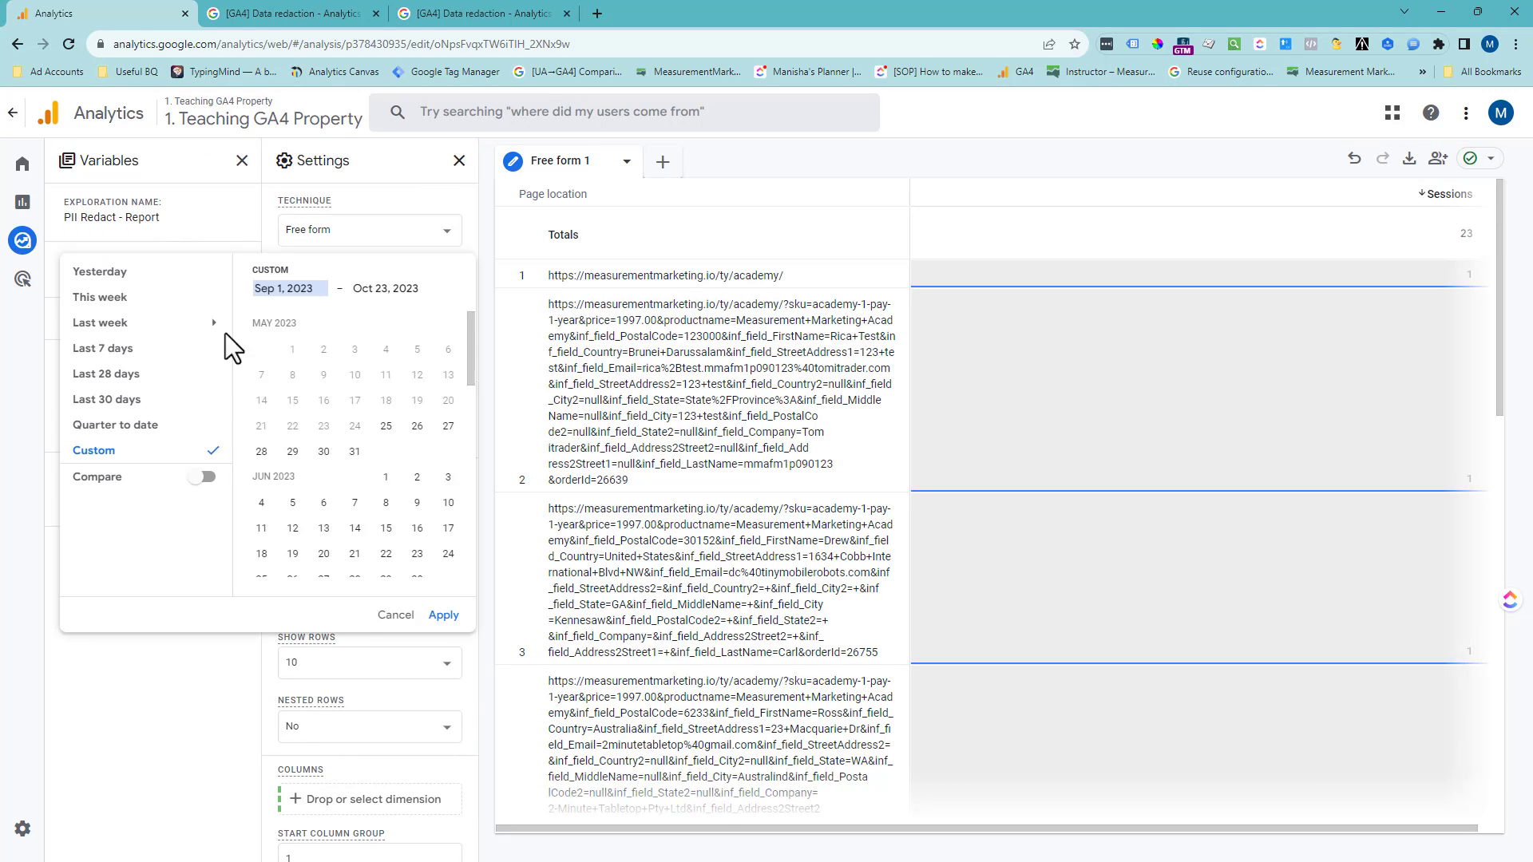
left_click(448, 572)
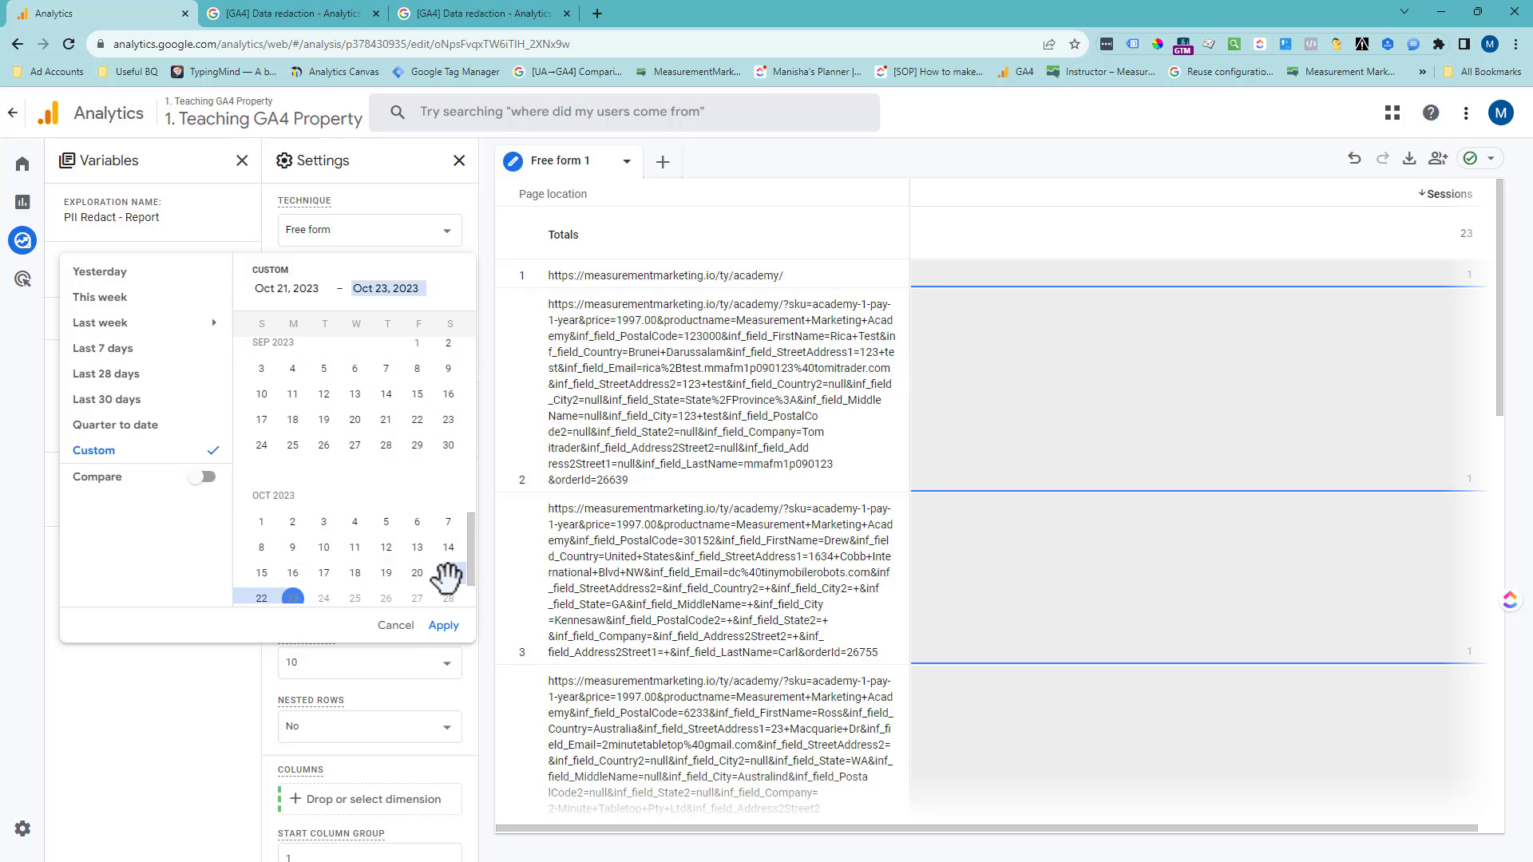
left_click(443, 625)
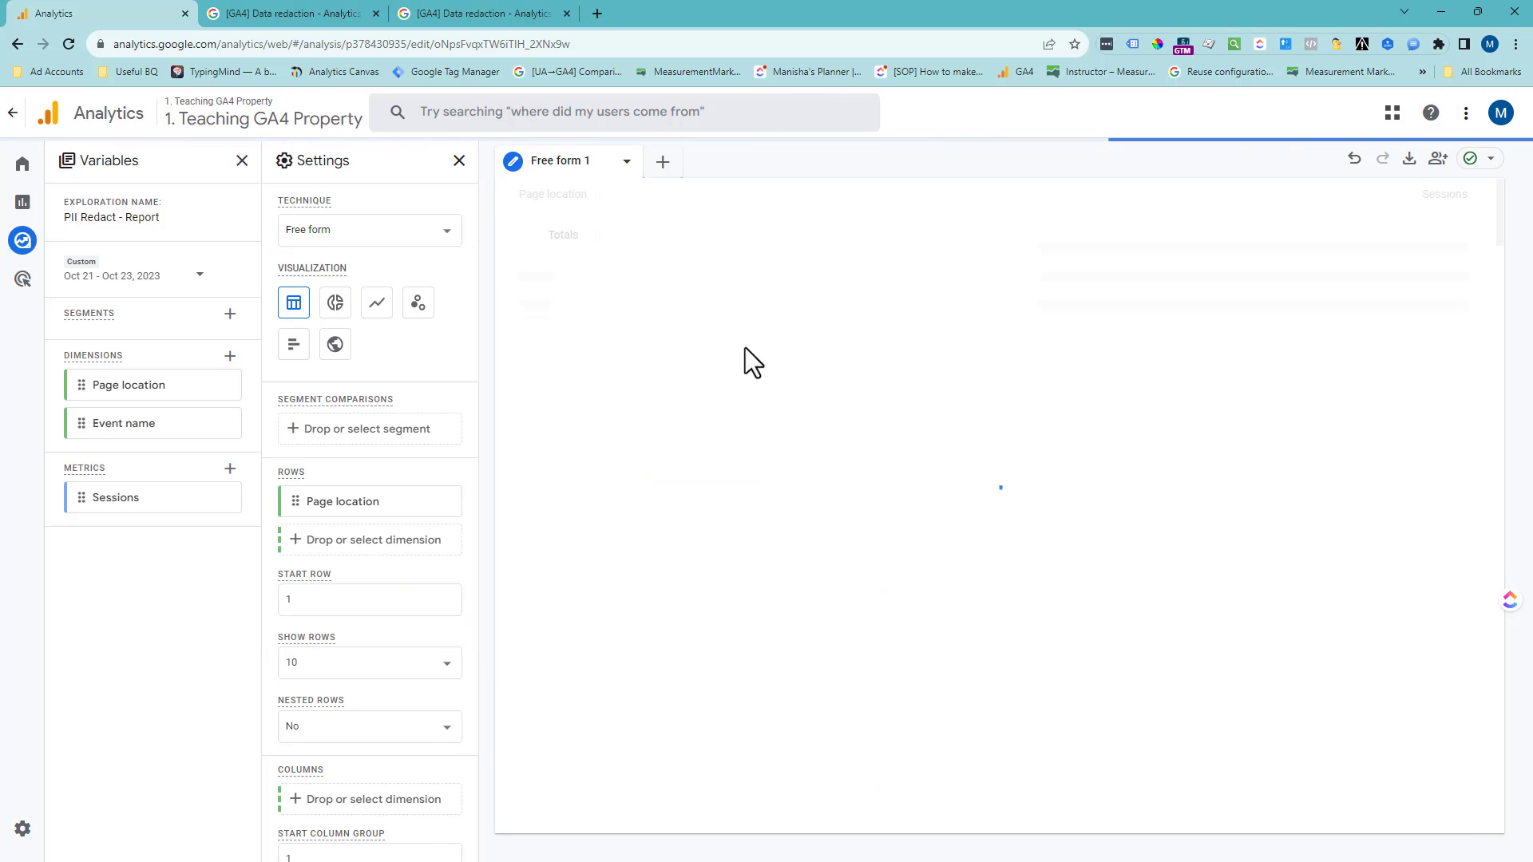